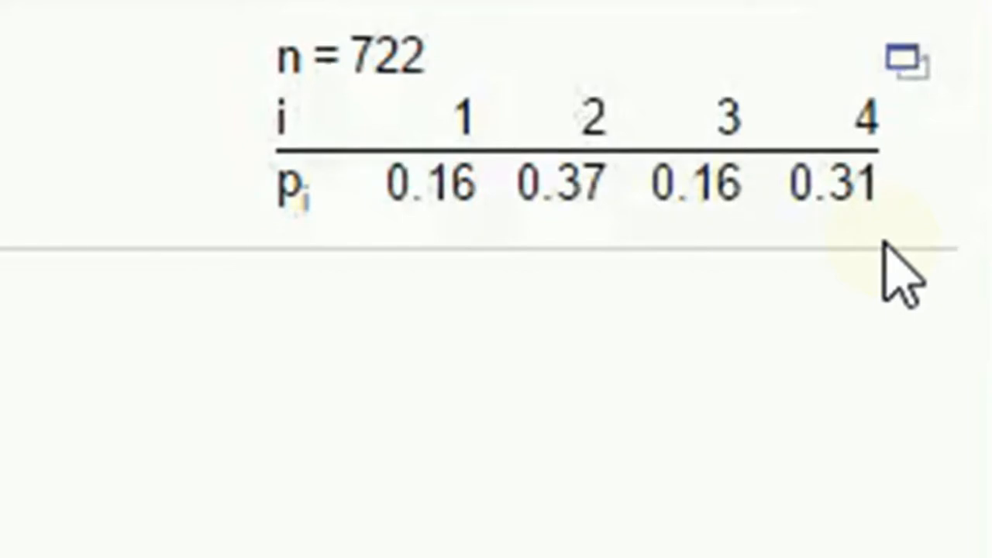
Open the question's probability table in StatCrunch
left_click(909, 71)
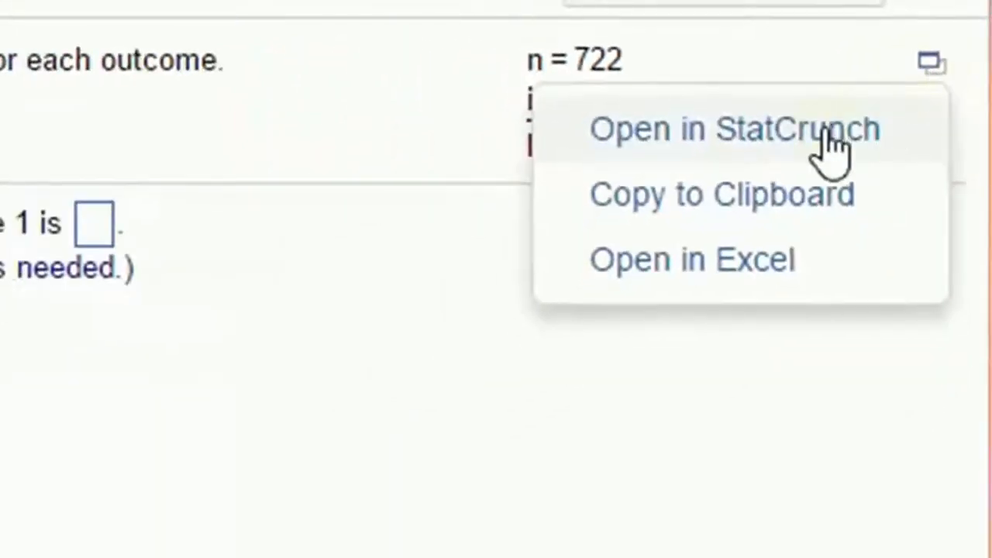
left_click(831, 145)
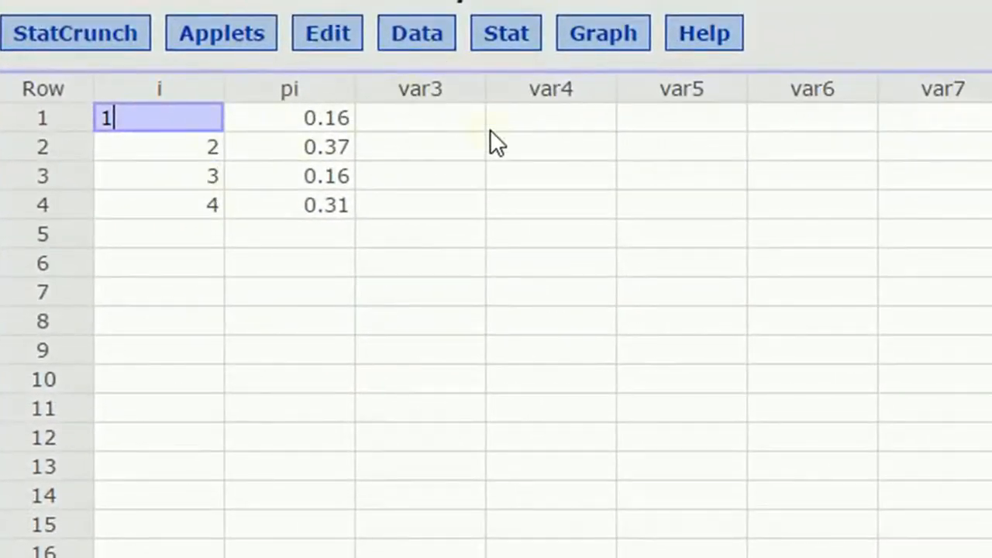
Rename the empty var3 column as n
left_click(412, 116)
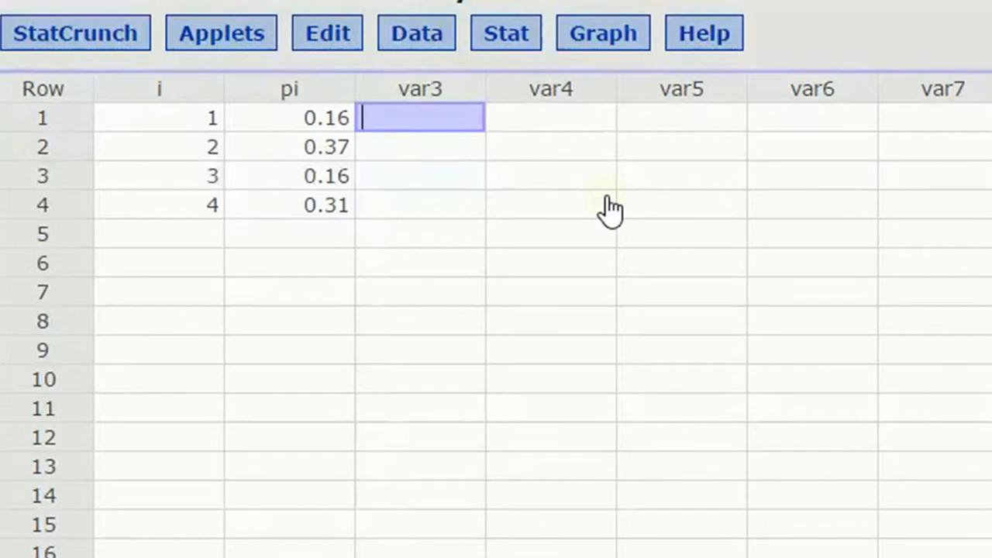
left_click(430, 88)
key("BackSpace")
key("BackSpace")
key("BackSpace")
key("BackSpace")
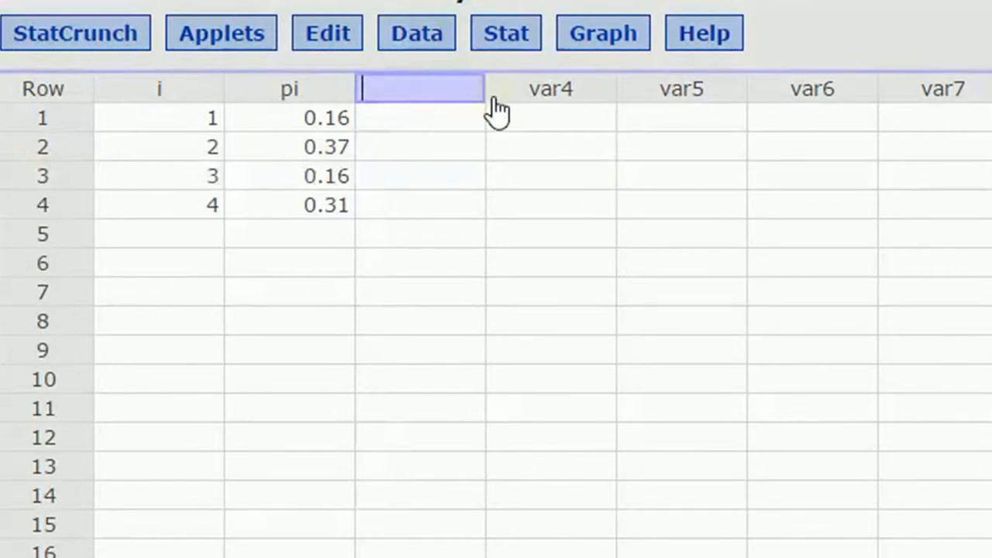
type("n")
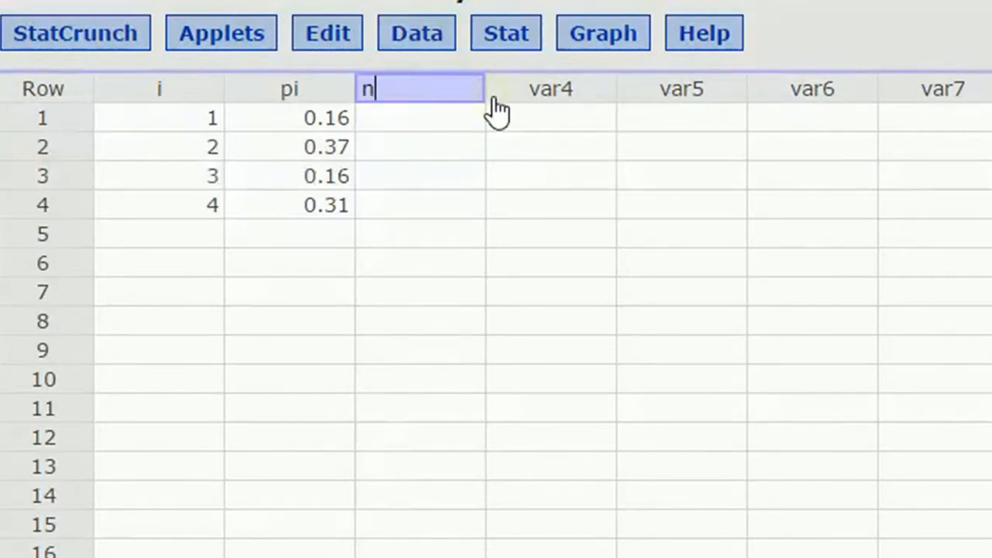
Fill the first four rows of column n with 722, 0, 0 and 0
left_click(405, 128)
type("722")
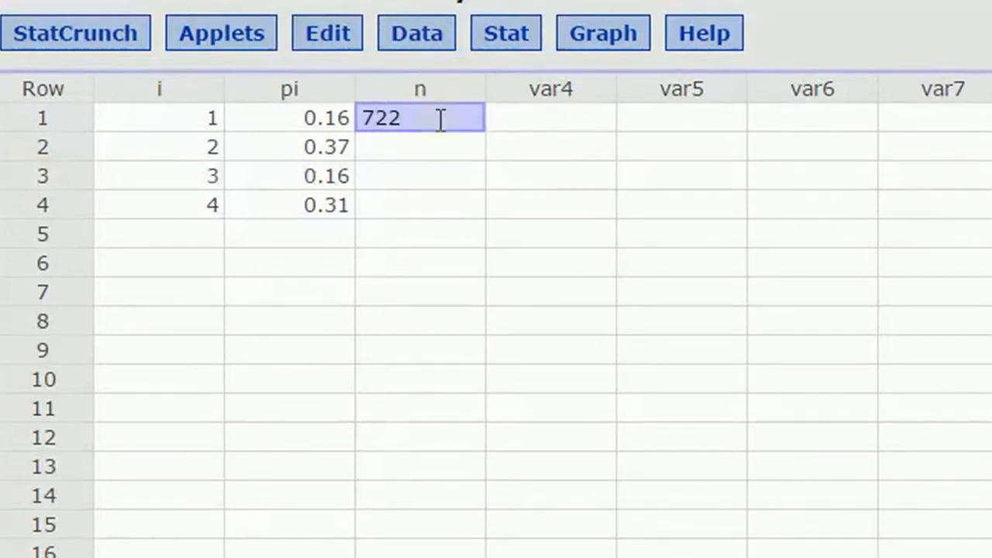
key("Return")
type("0")
key("Return")
type("0")
key("Return")
type("0")
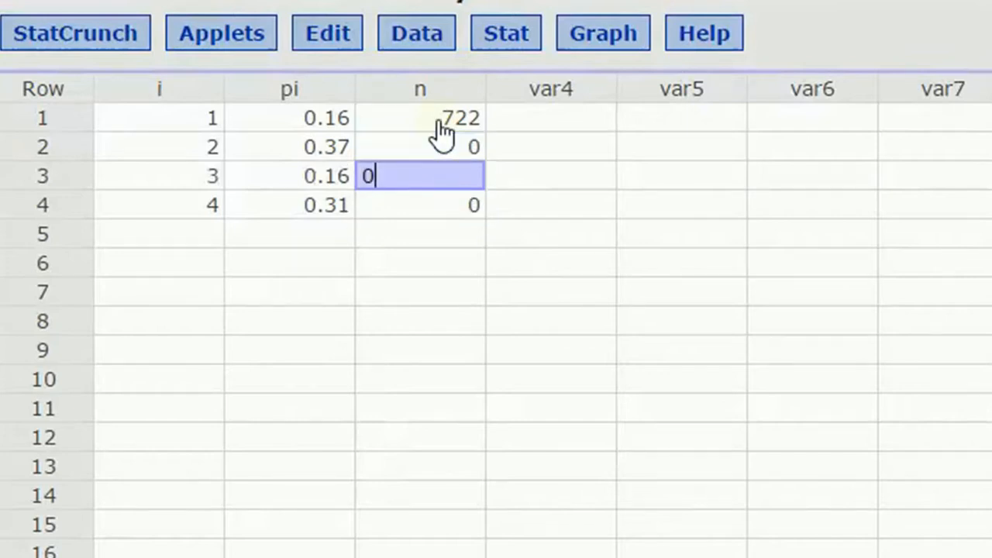
key("Return")
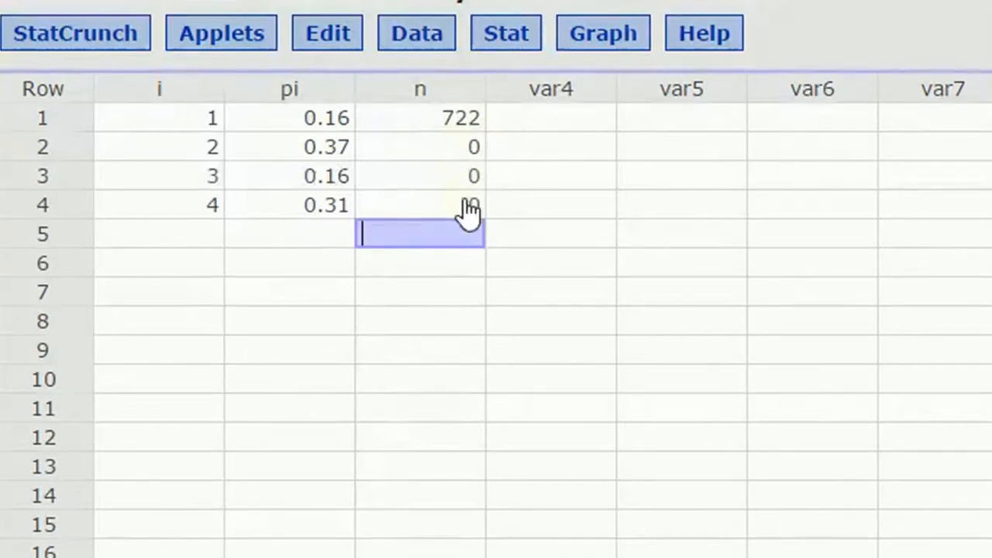
Run a chi-square goodness-of-fit test with n as observed and pi as expected, and place the results window below the data
left_click(513, 44)
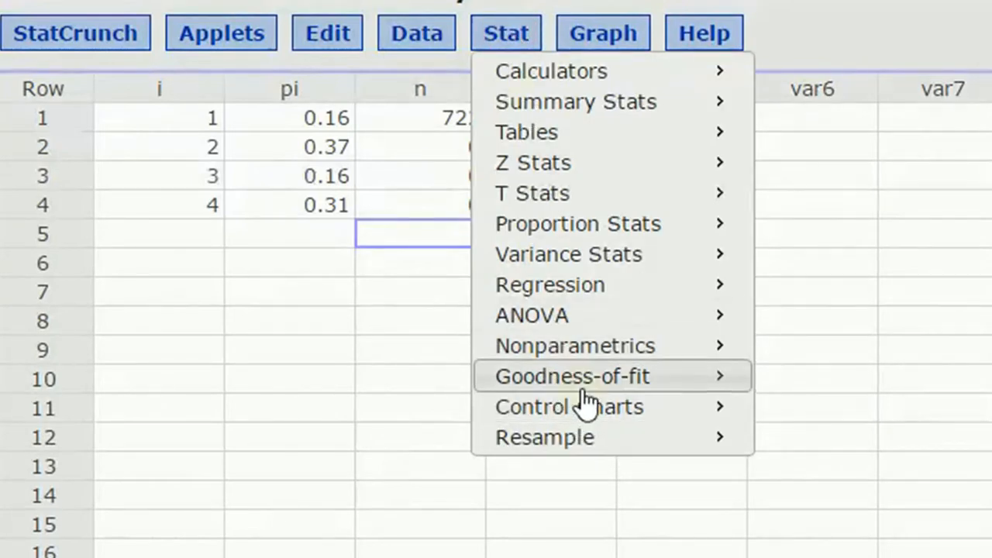
mouse_move(585, 395)
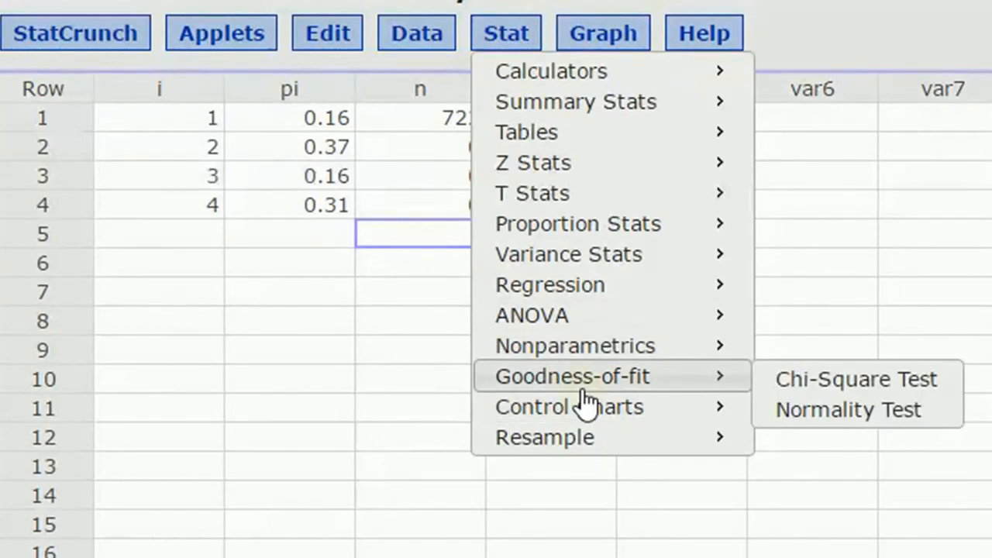
left_click(822, 381)
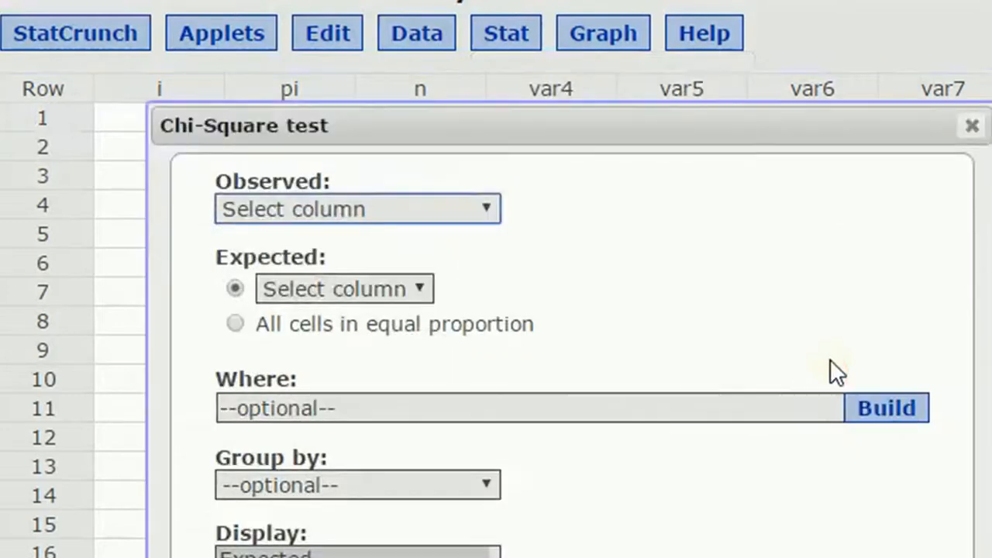
left_click_drag(482, 126, 467, 206)
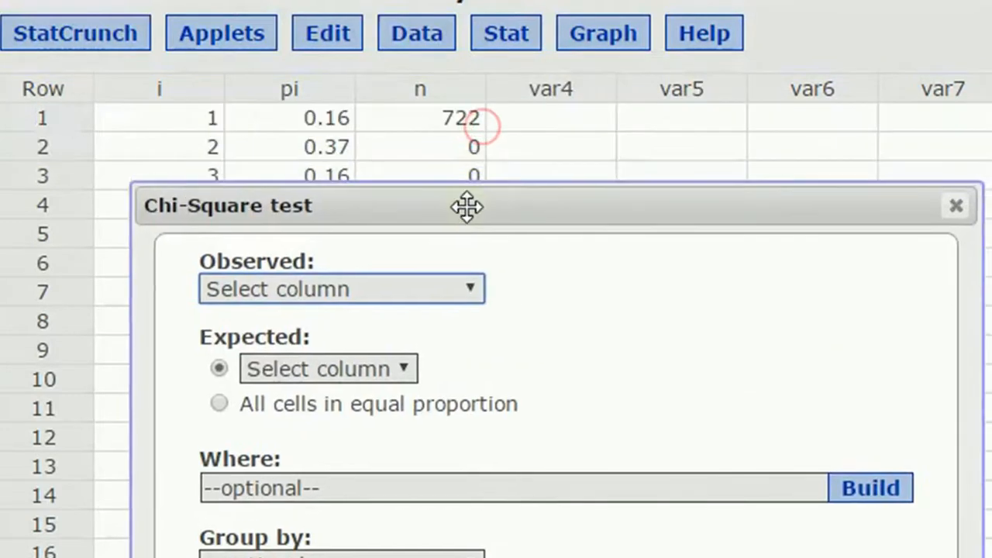
left_click(451, 273)
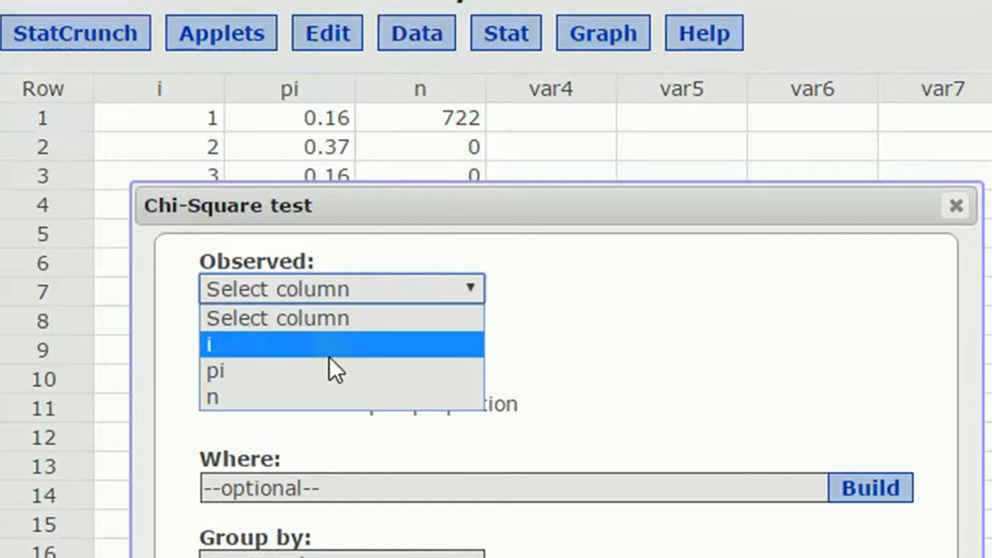
left_click(310, 387)
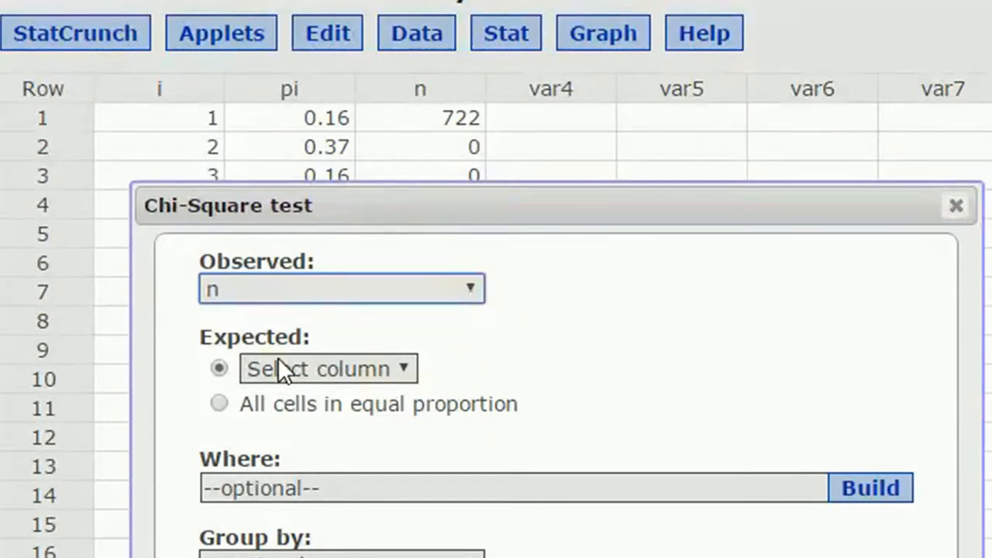
left_click(404, 370)
left_click(289, 439)
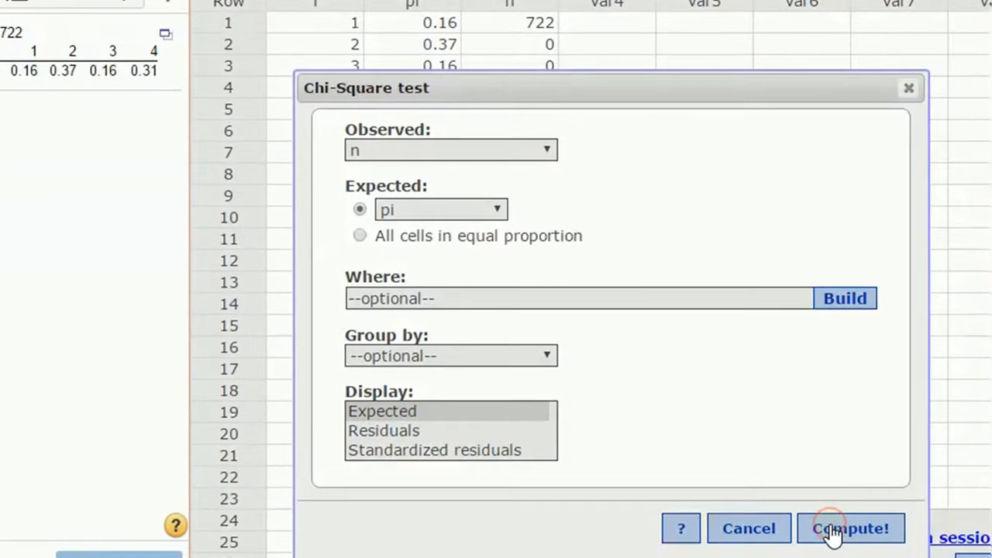
left_click(852, 557)
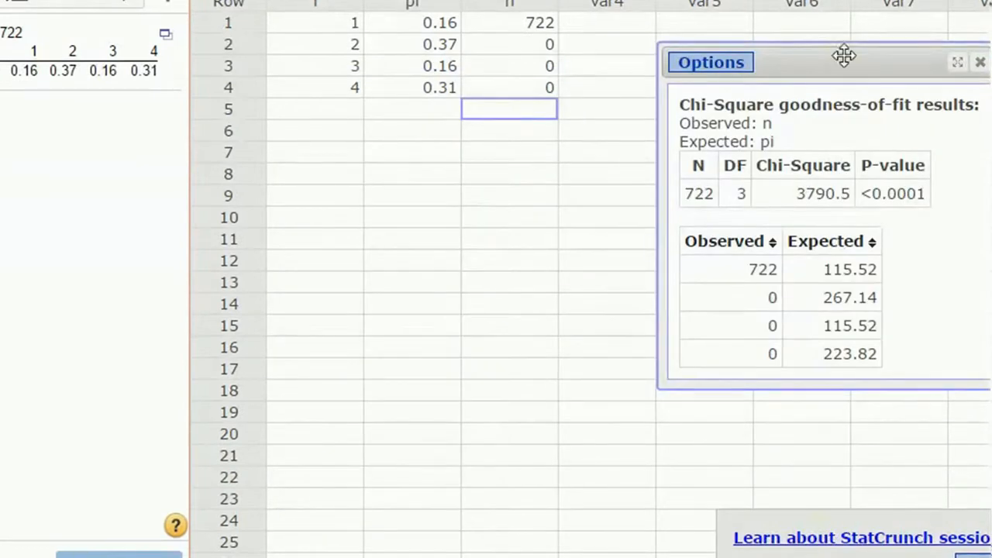
left_click_drag(841, 55, 503, 137)
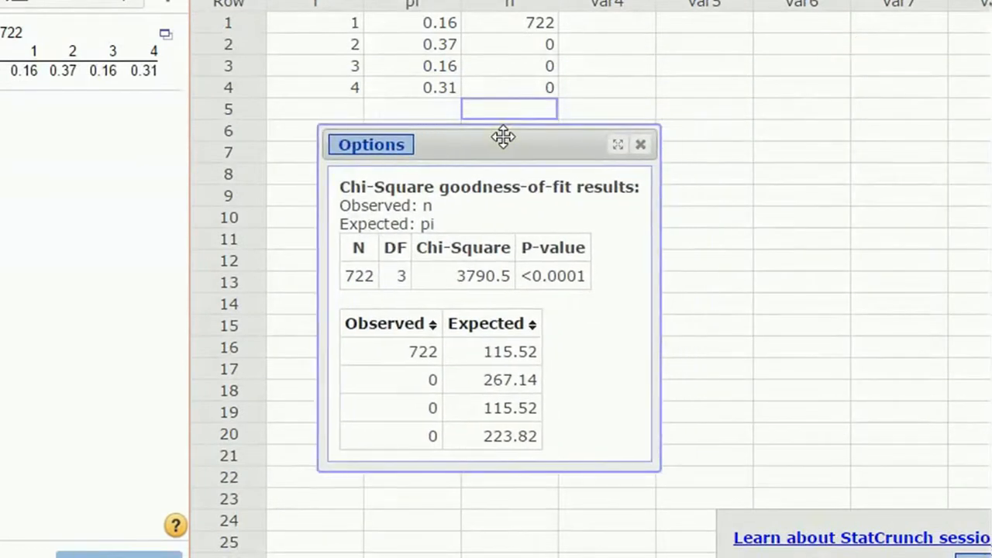
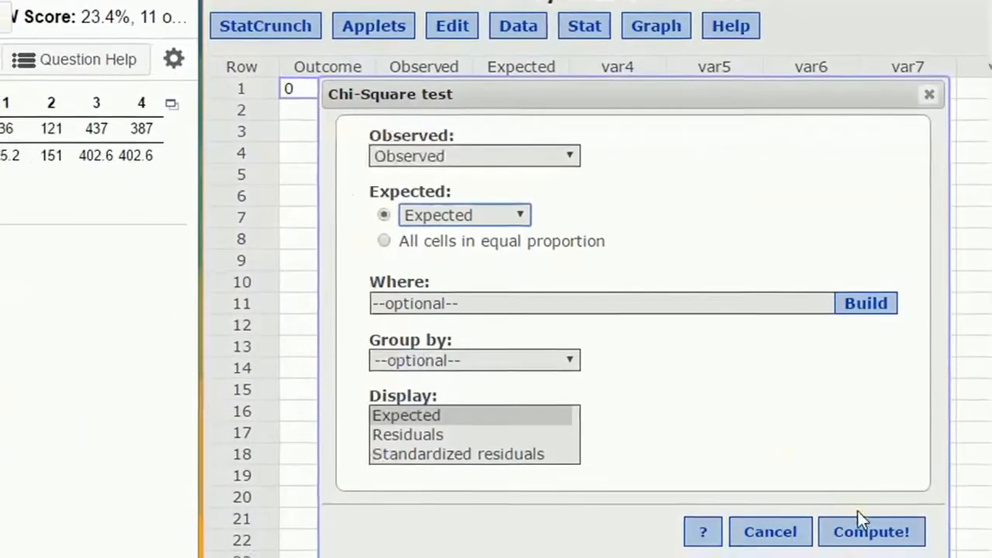
Compute the chi-square test of the Observed column against the Expected column and move the results window below the data rows
left_click(863, 533)
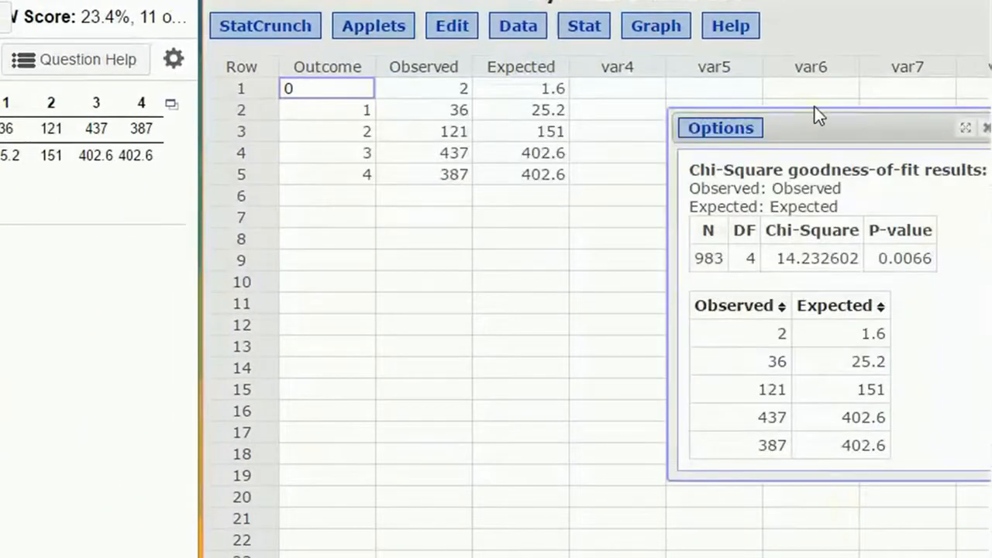
left_click_drag(815, 141, 474, 161)
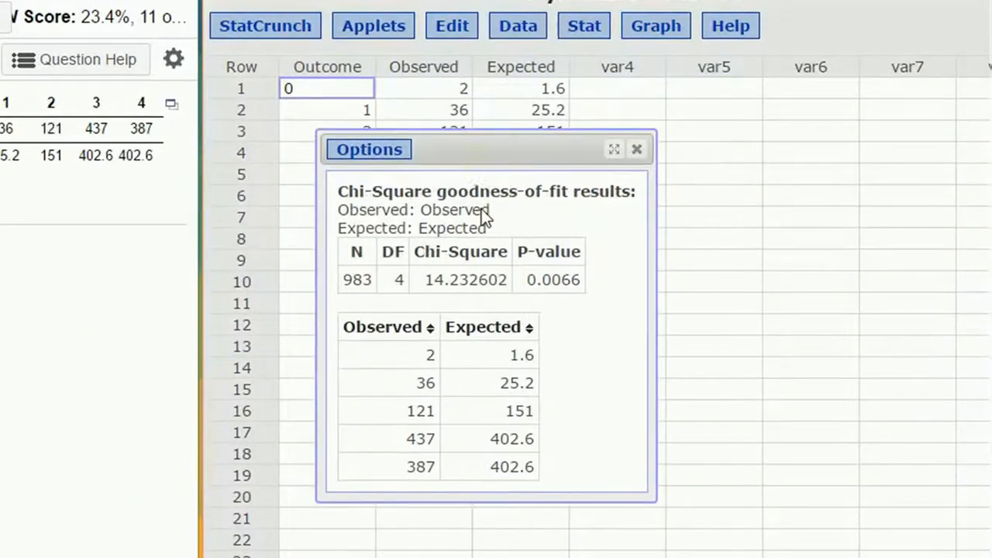
left_click_drag(481, 155, 449, 208)
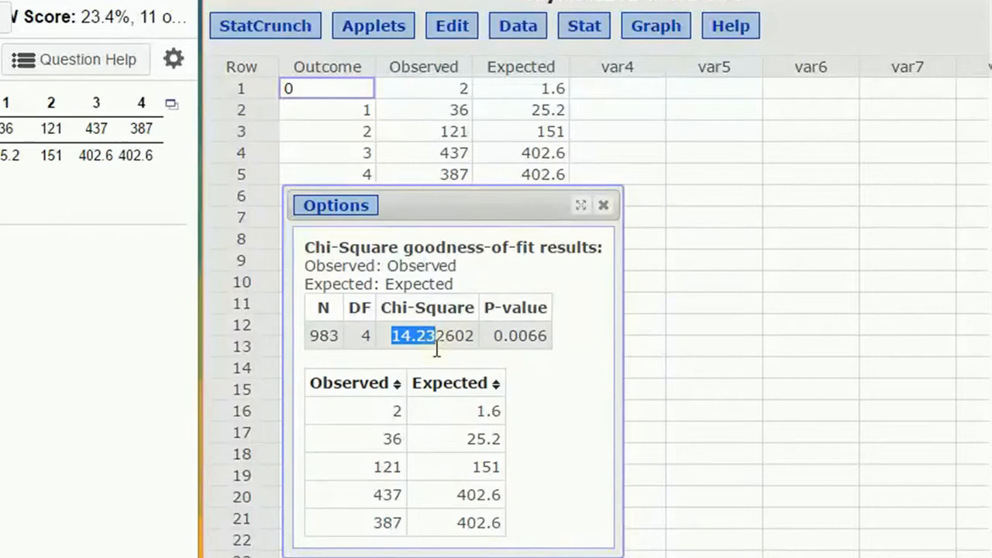
Answer part (a) of the question with a test statistic of 14.23 and submit it
left_click(168, 164)
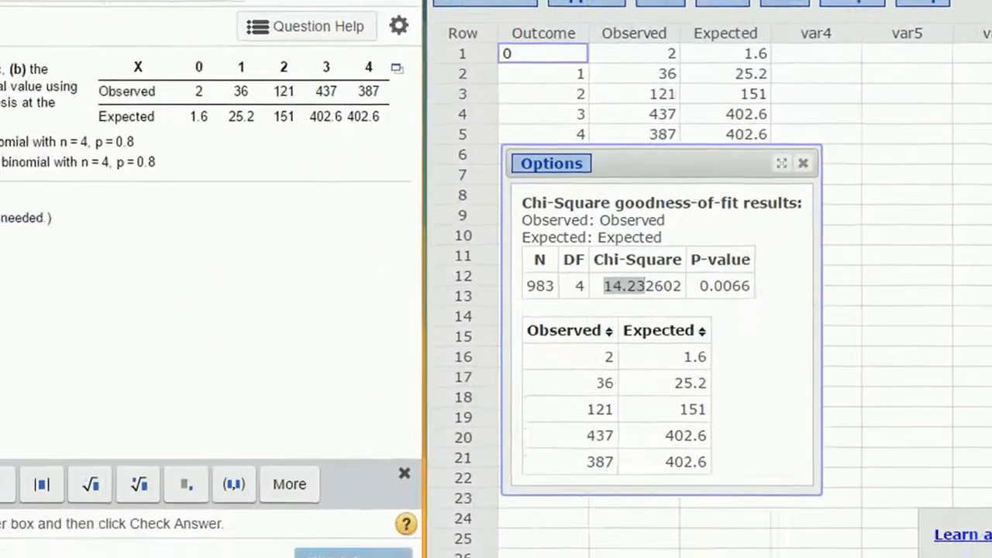
type("14.23")
key("Return")
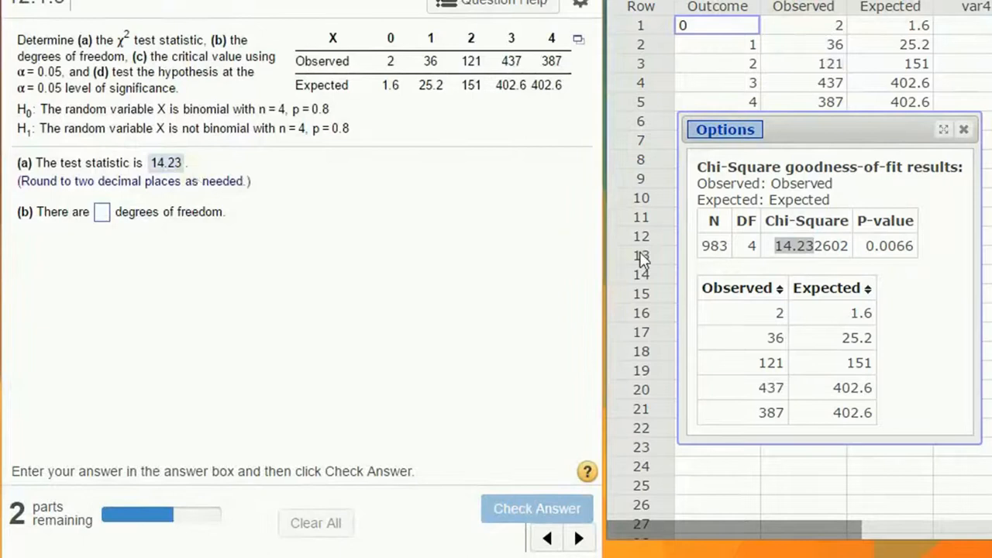
Answer part (b) with 4 degrees of freedom, submit it and continue to the following part
left_click(102, 214)
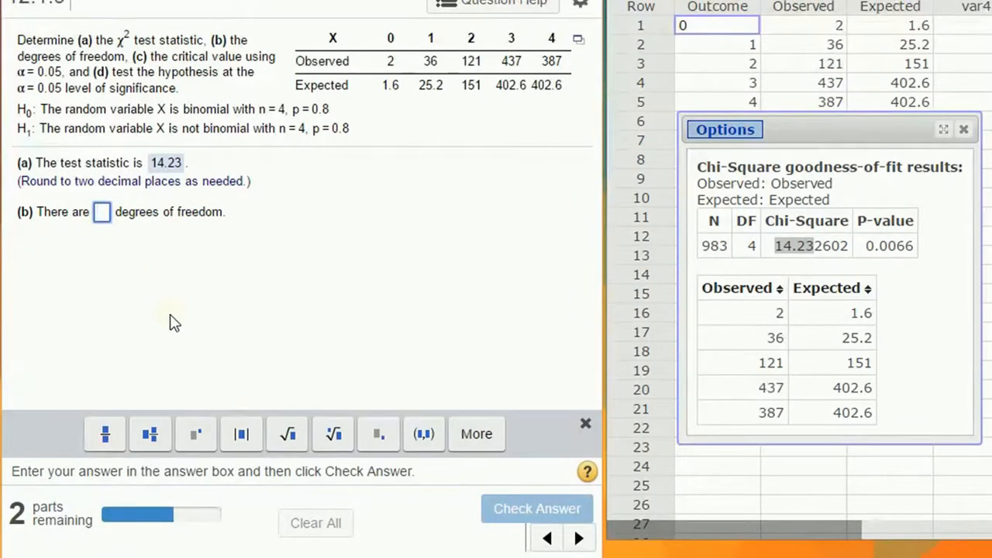
type("4")
key("Return")
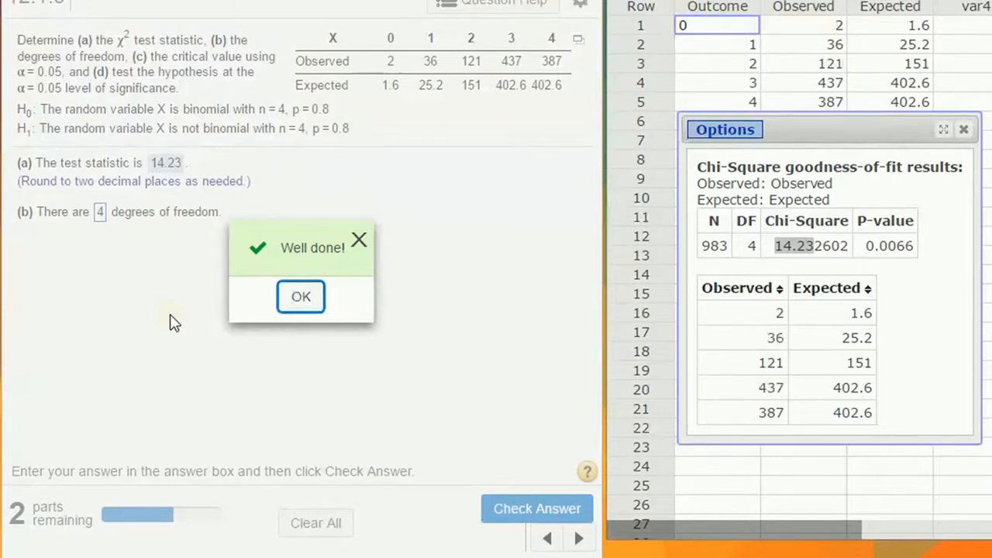
key("Return")
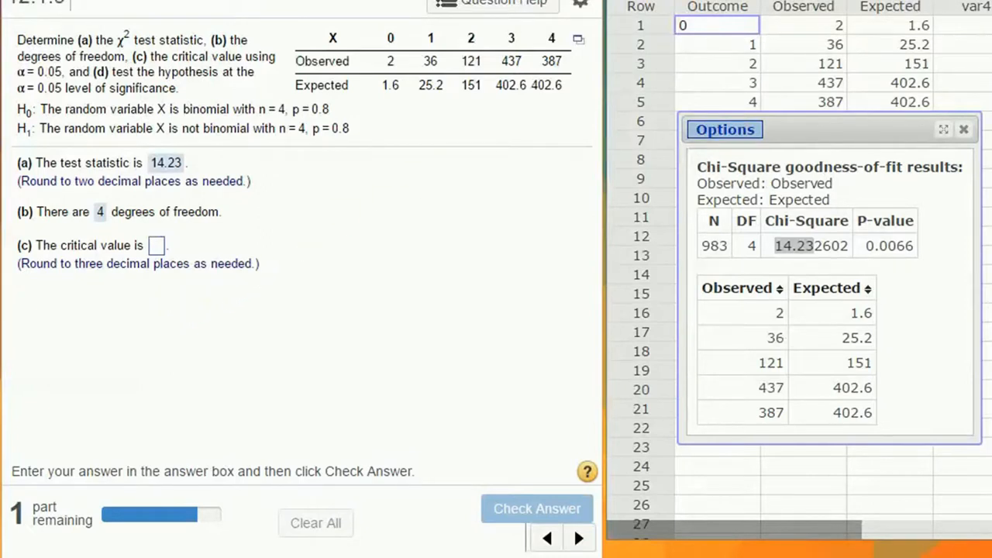
Open StatCrunch's Chi-Square calculator and set its degrees of freedom to 4
left_click(944, 0)
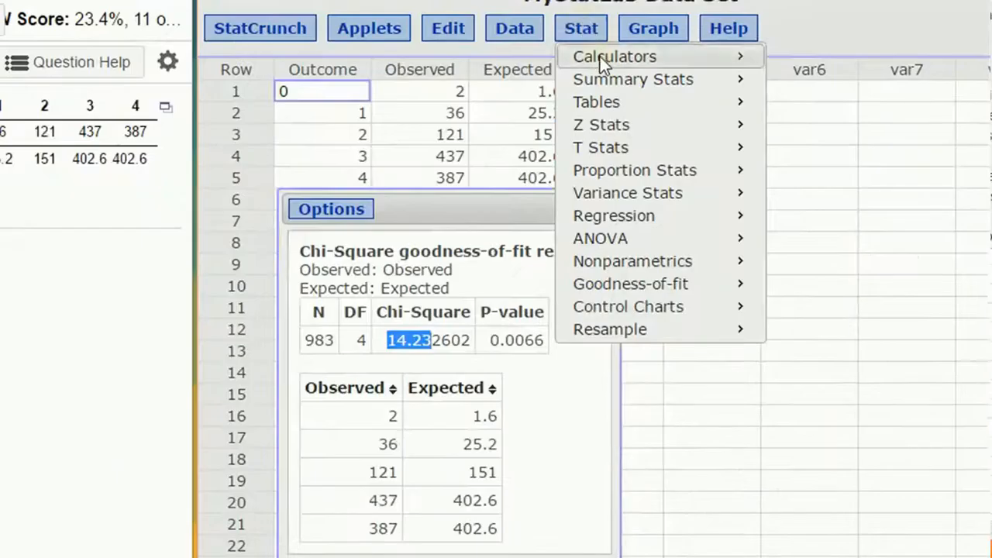
mouse_move(961, 0)
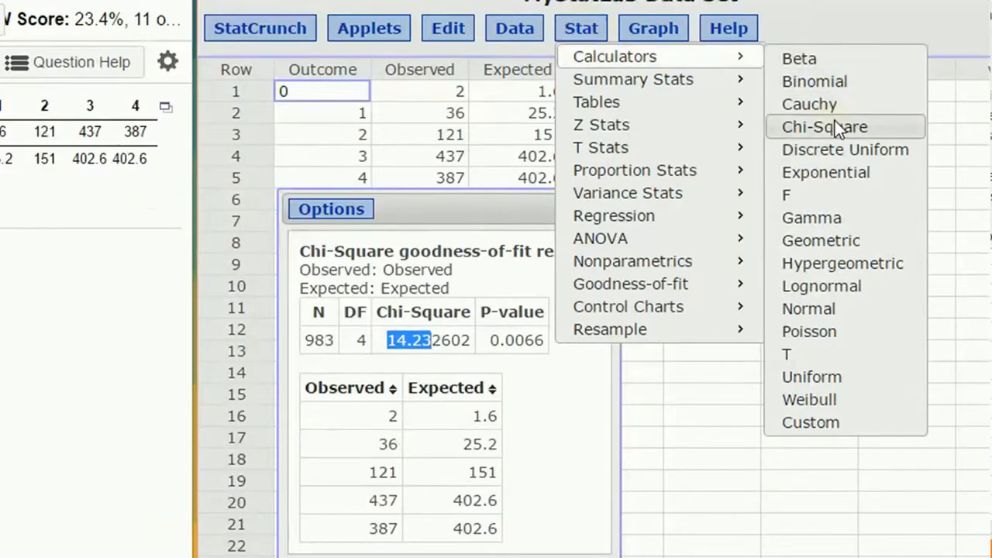
left_click(834, 124)
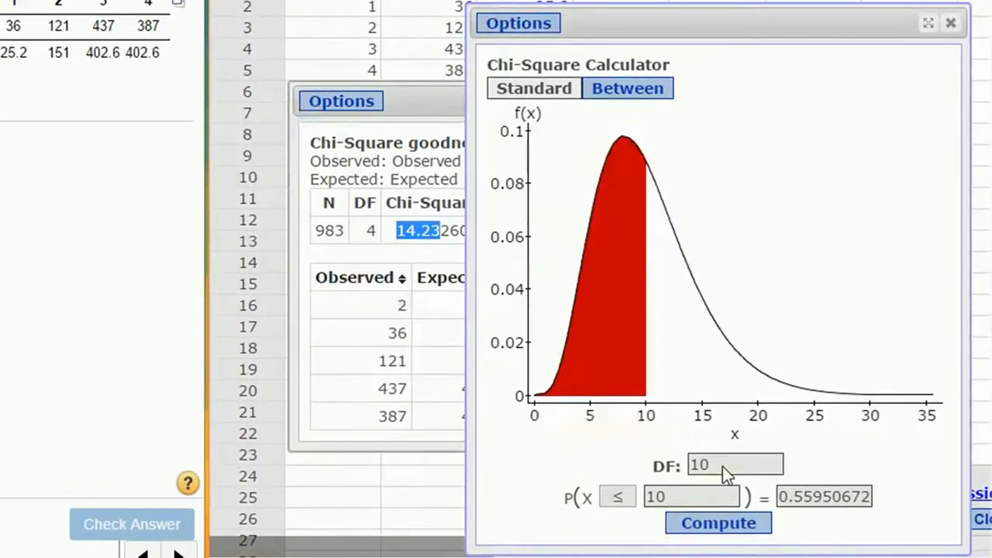
left_click_drag(730, 468, 670, 466)
type("4")
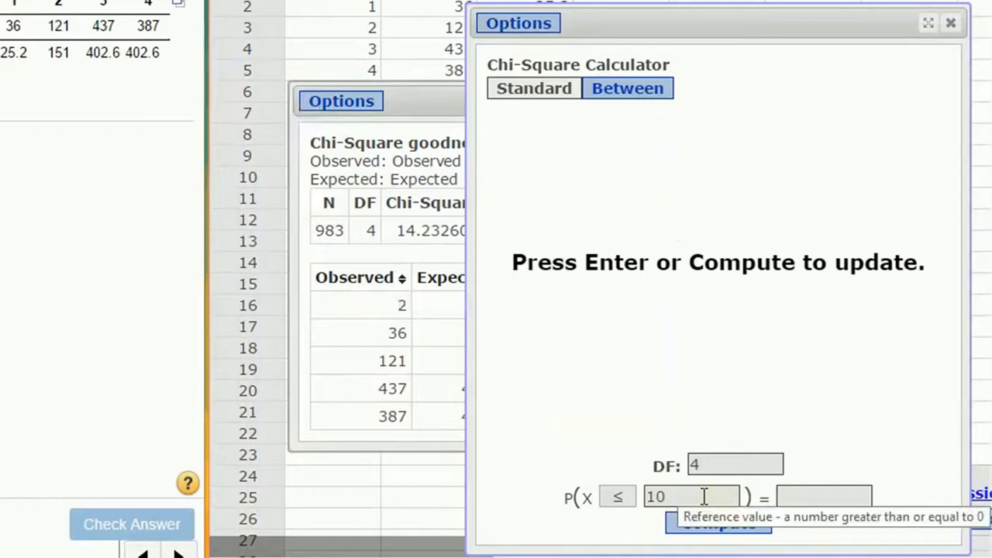
Compute the chi-square value for a left-tail (≤) probability of .05
left_click(798, 497)
type(".05")
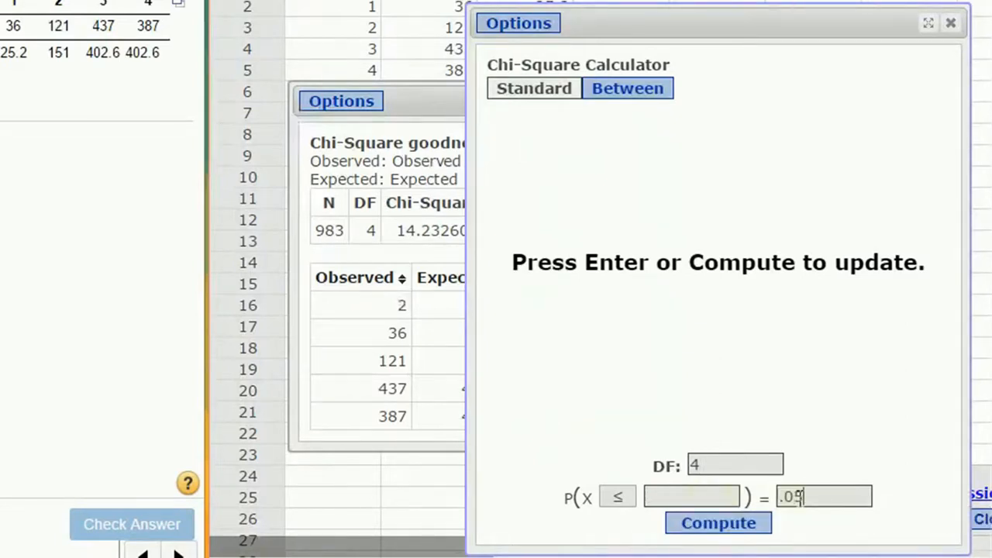
left_click(721, 523)
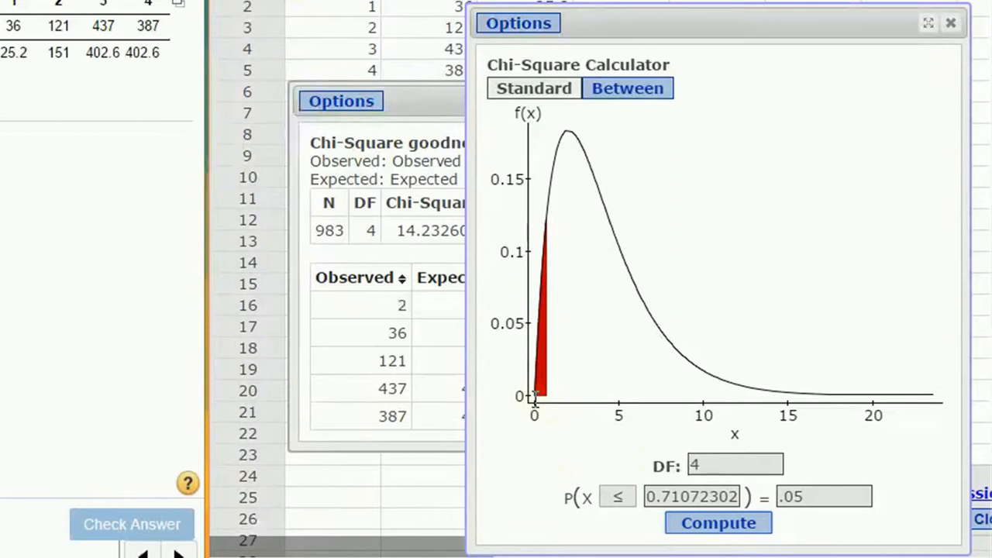
Switch the calculator's inequality to ≥ and compute the critical value for a right-tail probability of .05
left_click(618, 498)
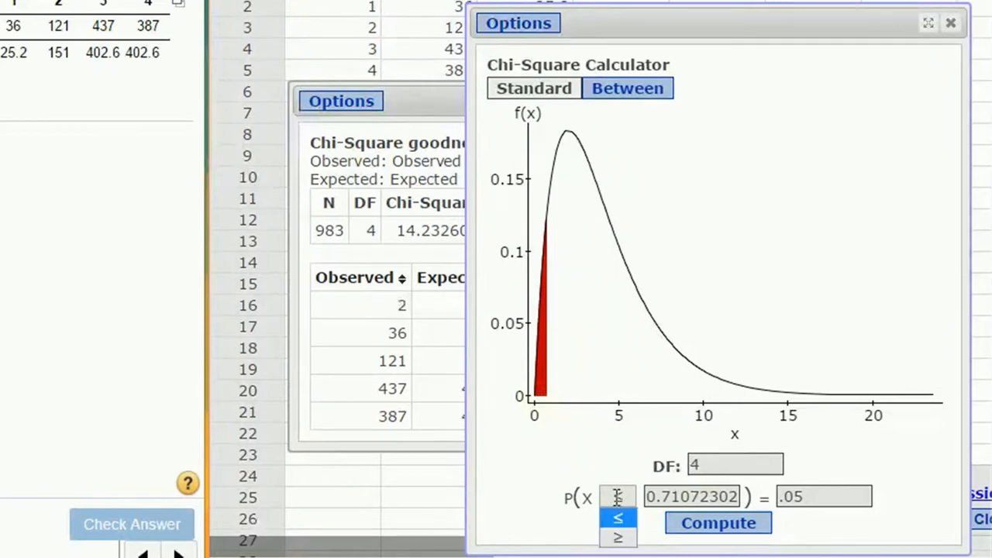
left_click(618, 537)
left_click_drag(821, 502, 765, 500)
type(".05")
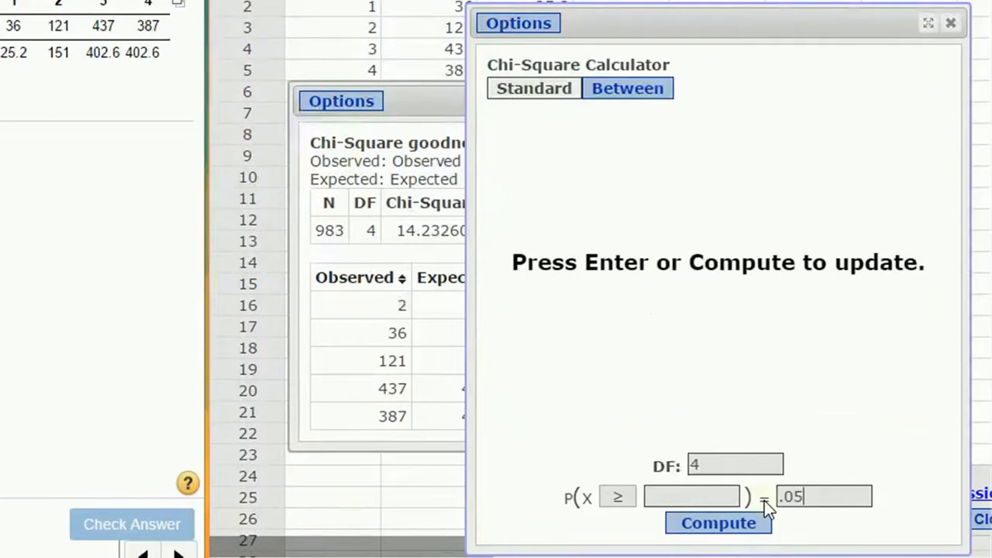
left_click(732, 526)
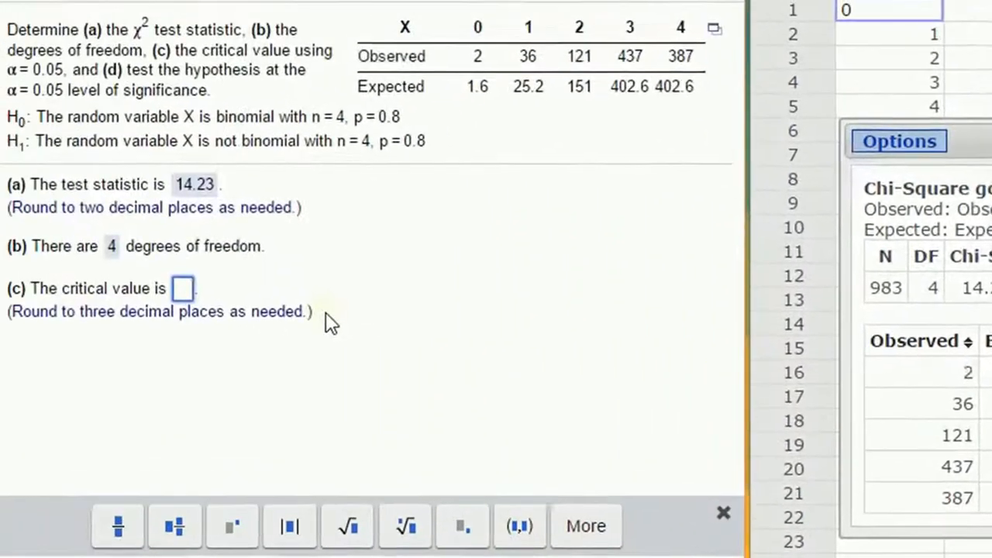
Answer part (c) with critical value 9.488, submit it, and choose option D, rejecting because the statistic is greater, for part (d)
type("9.488")
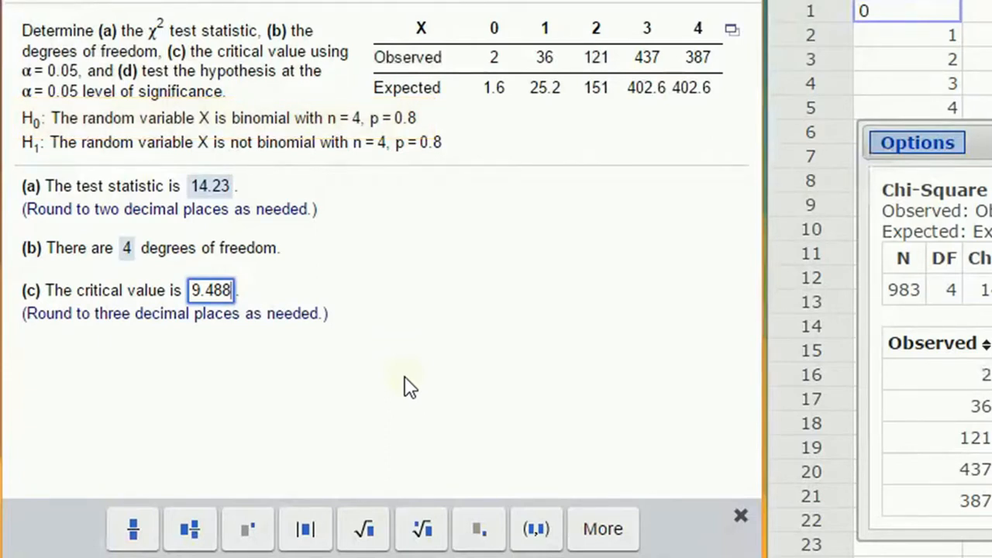
key("Return")
key("Return")
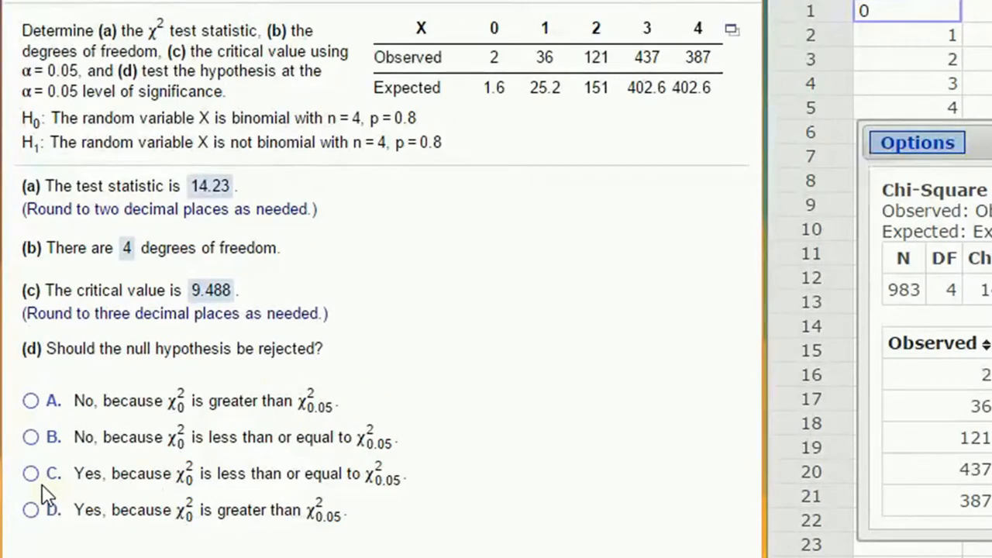
left_click(32, 510)
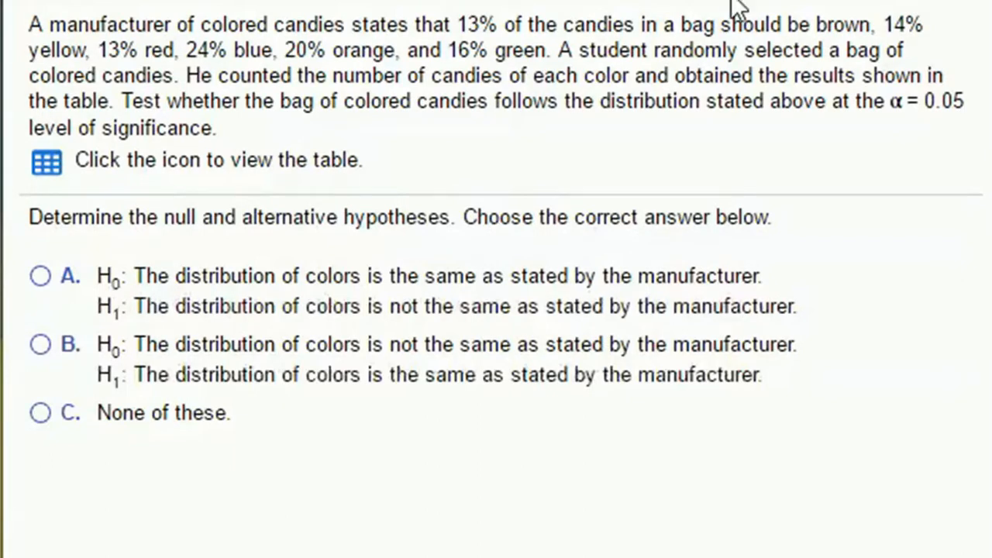
Open the candy question's observed color distribution table in StatCrunch and close the table's pop-up
left_click(44, 161)
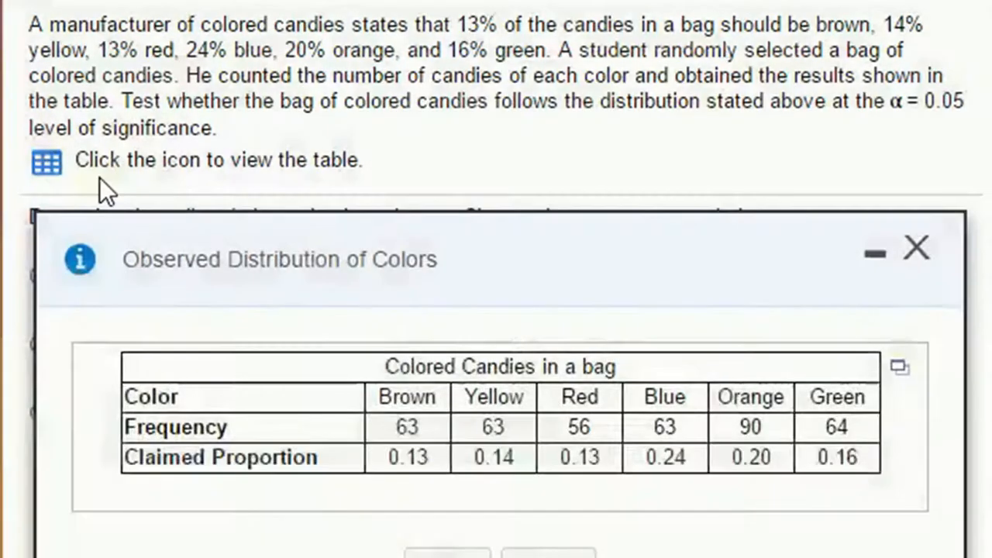
left_click(899, 370)
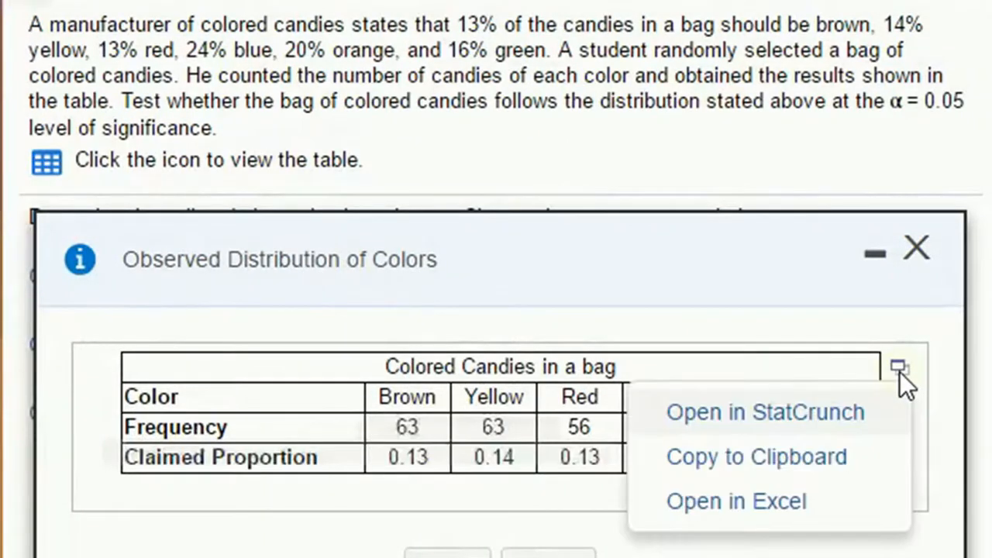
left_click(814, 411)
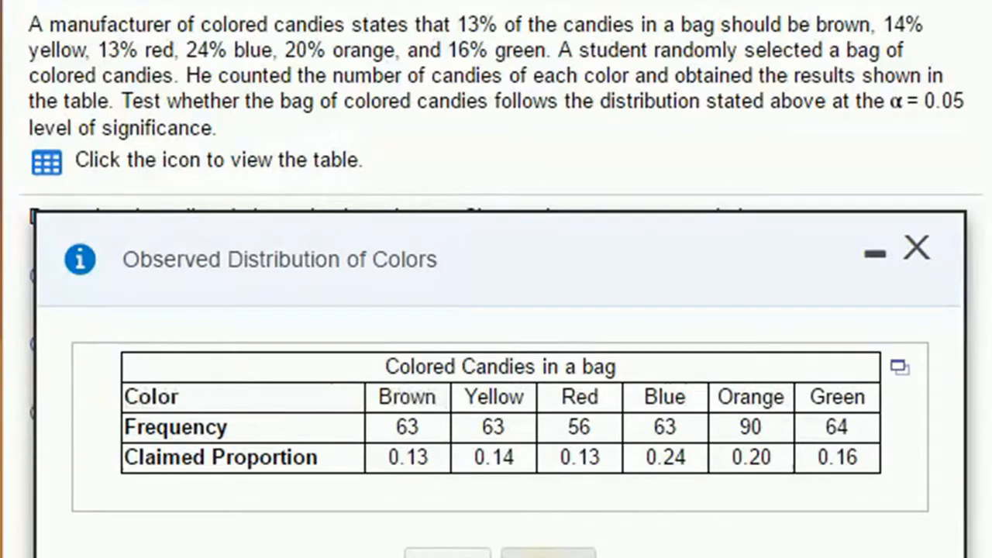
left_click(548, 553)
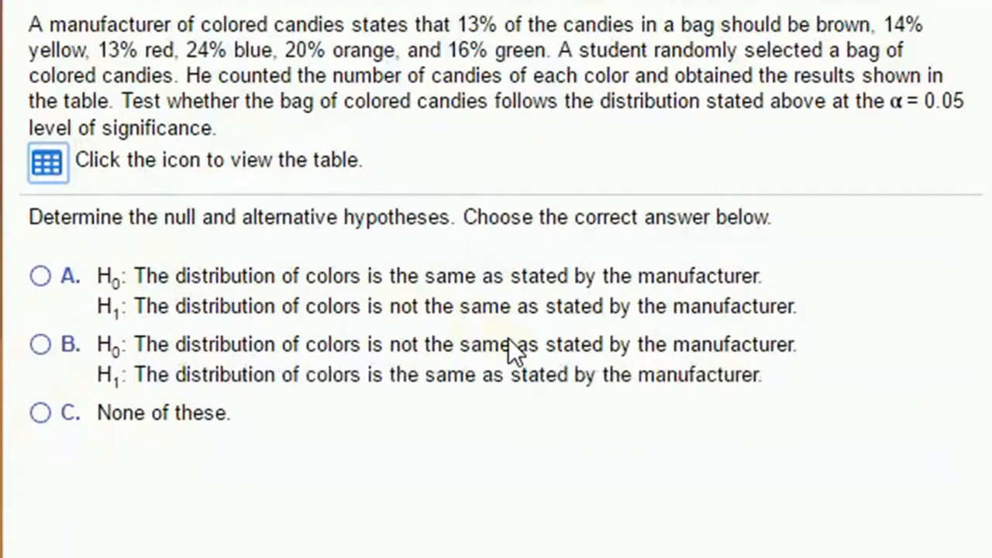
Answer the hypotheses question with option A, where H0 states the manufacturer's color distribution, submit it and continue
left_click(42, 274)
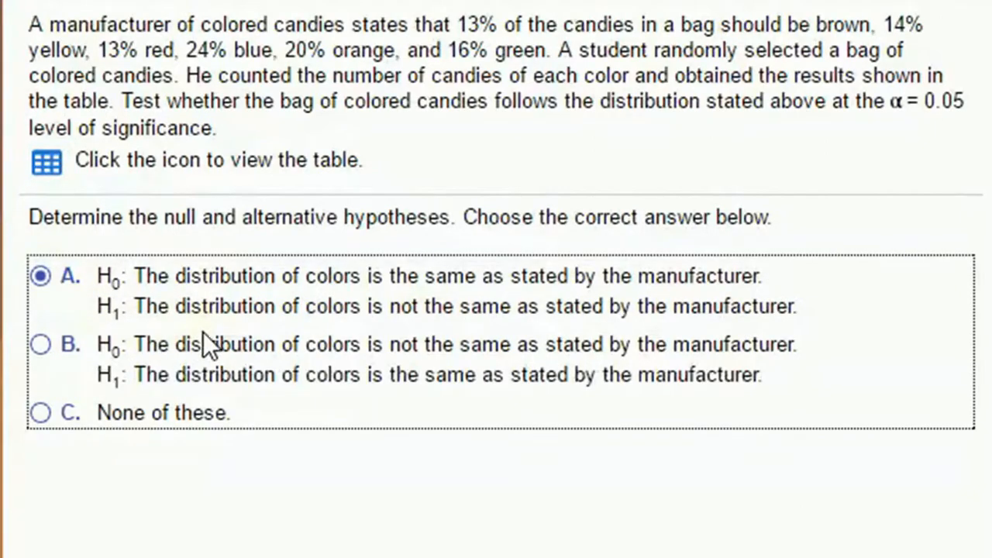
key("Return")
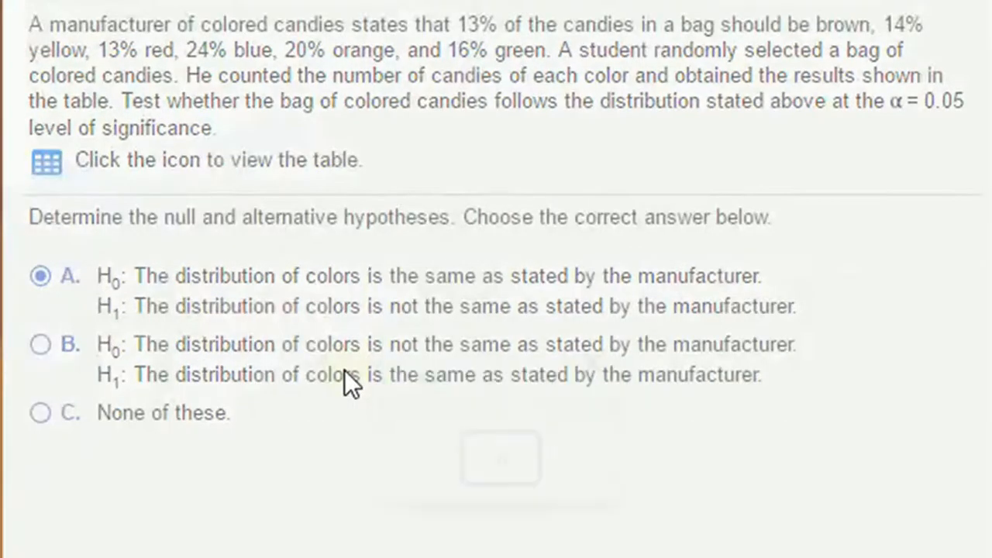
key("Return")
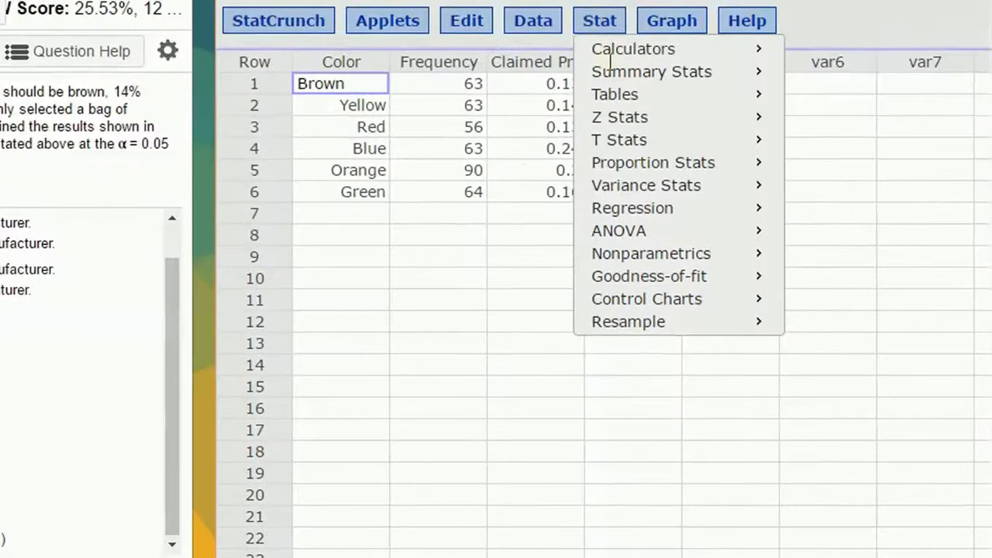
Run a chi-square goodness-of-fit test with Frequency as observed and Claimed Proportion as expected, and bring the results fully into view
mouse_move(671, 277)
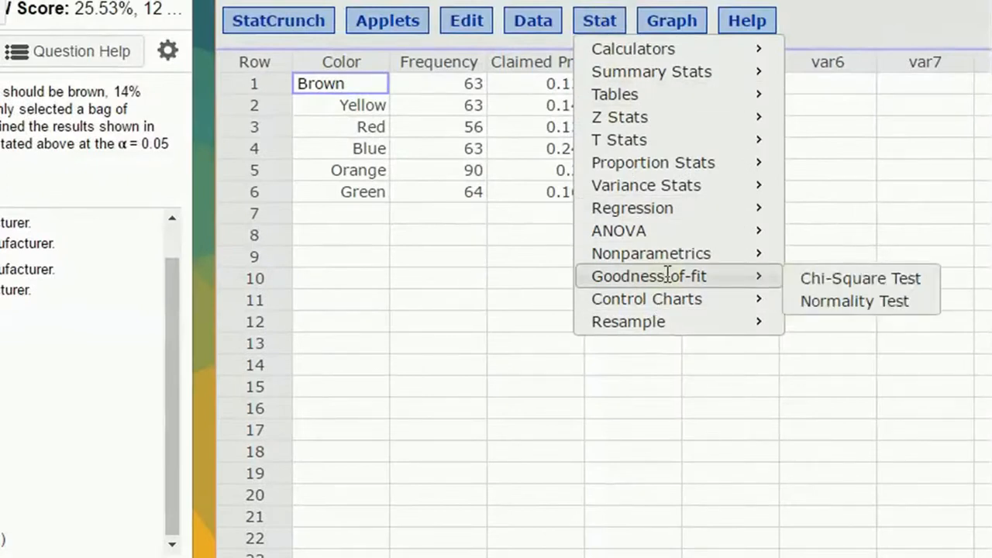
left_click(852, 280)
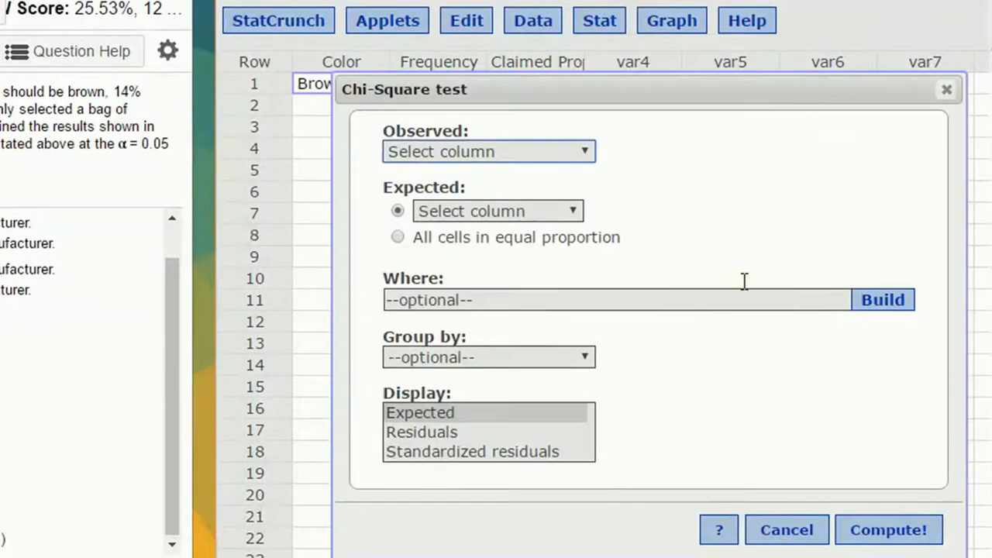
left_click(451, 149)
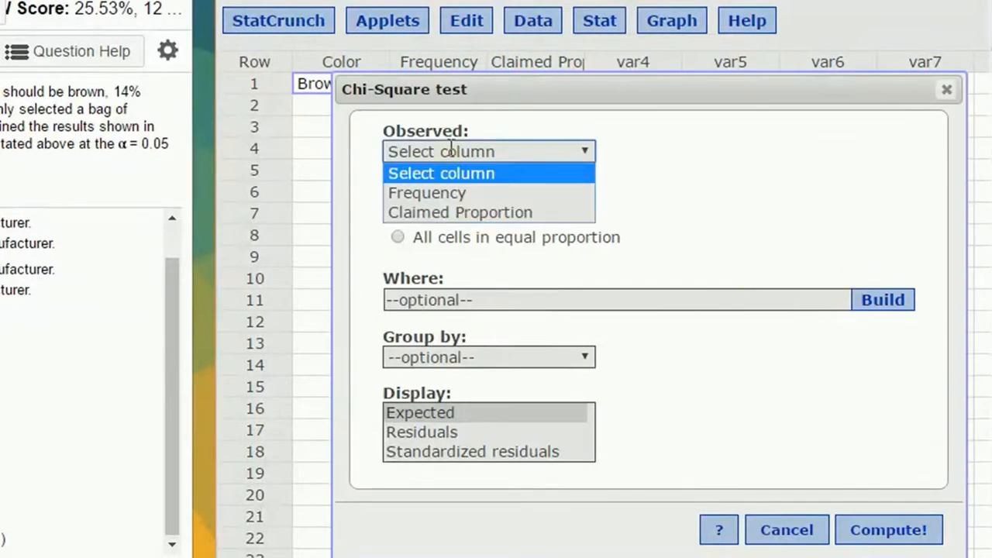
left_click(451, 193)
left_click(454, 211)
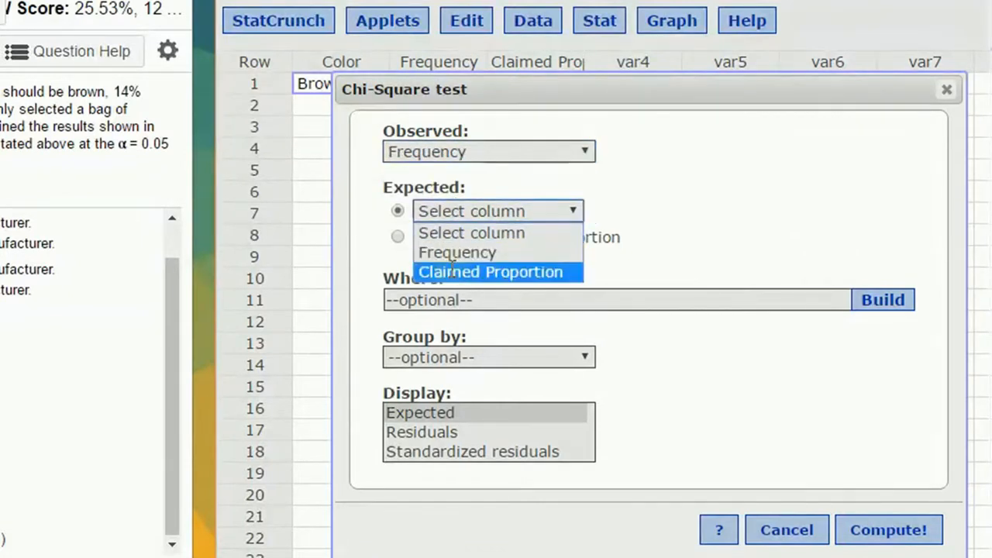
left_click(453, 272)
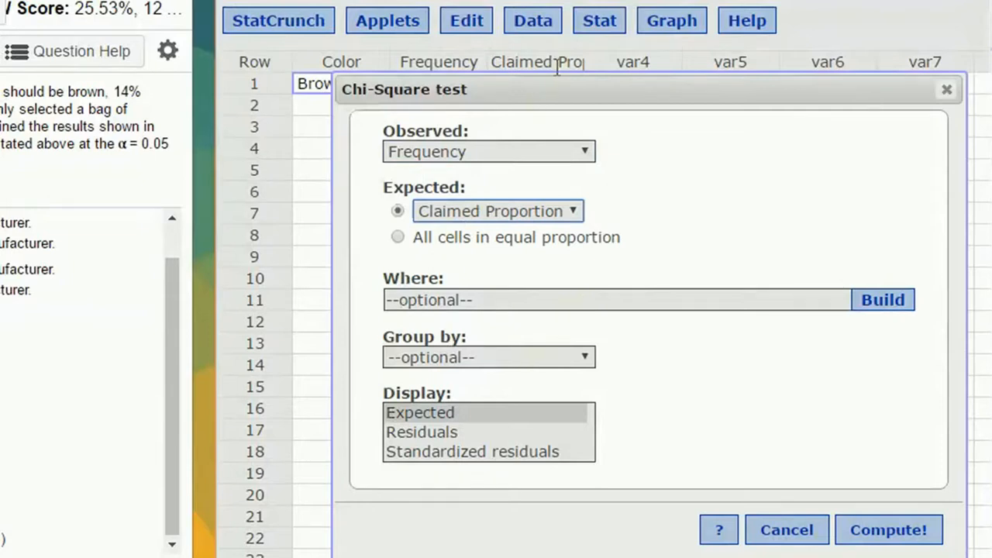
left_click(881, 529)
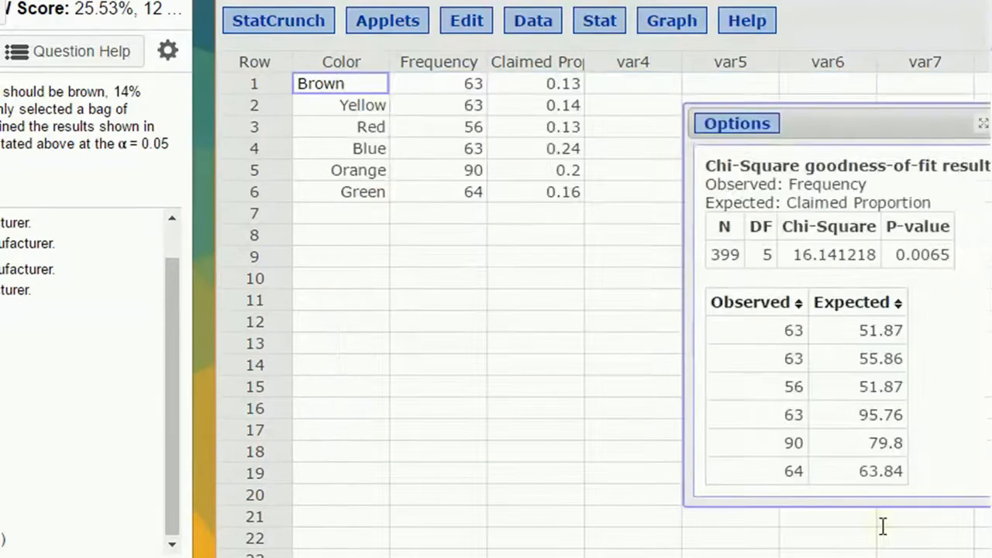
left_click_drag(807, 117, 468, 143)
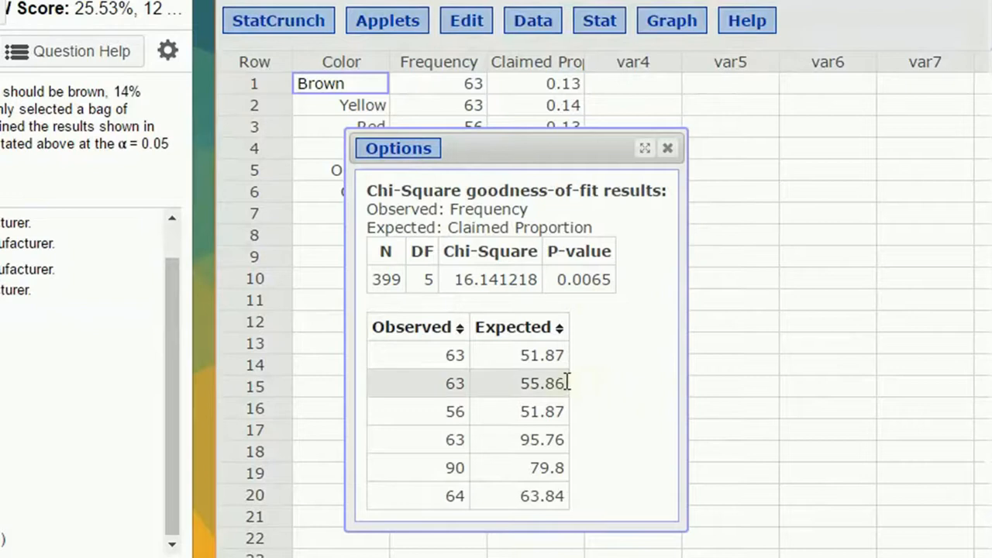
Fill in the expected counts 51.87 for Brown and 55.86 for Yellow from the StatCrunch results
double_click(564, 356)
key("ctrl+c")
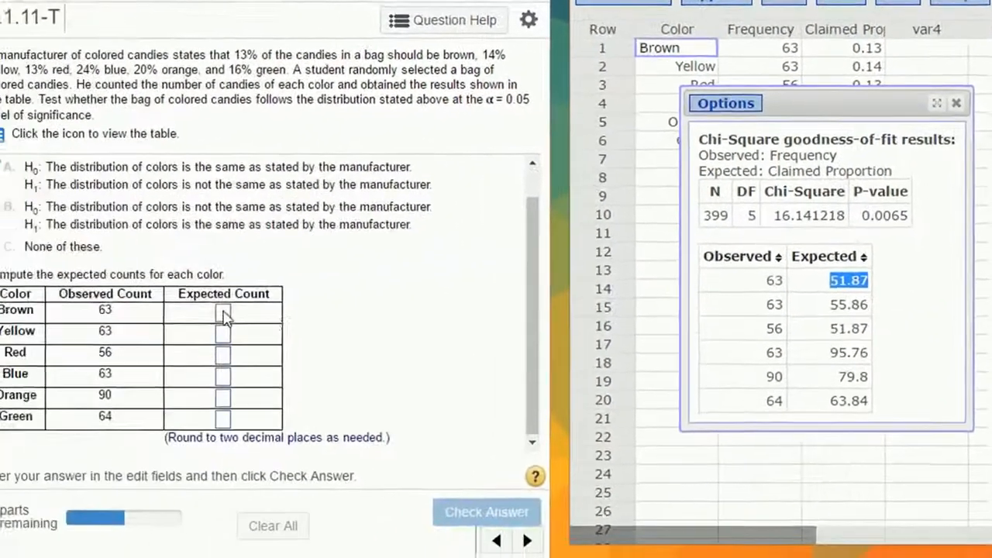
left_click(224, 312)
key("ctrl+v")
key("Tab")
type("55.86")
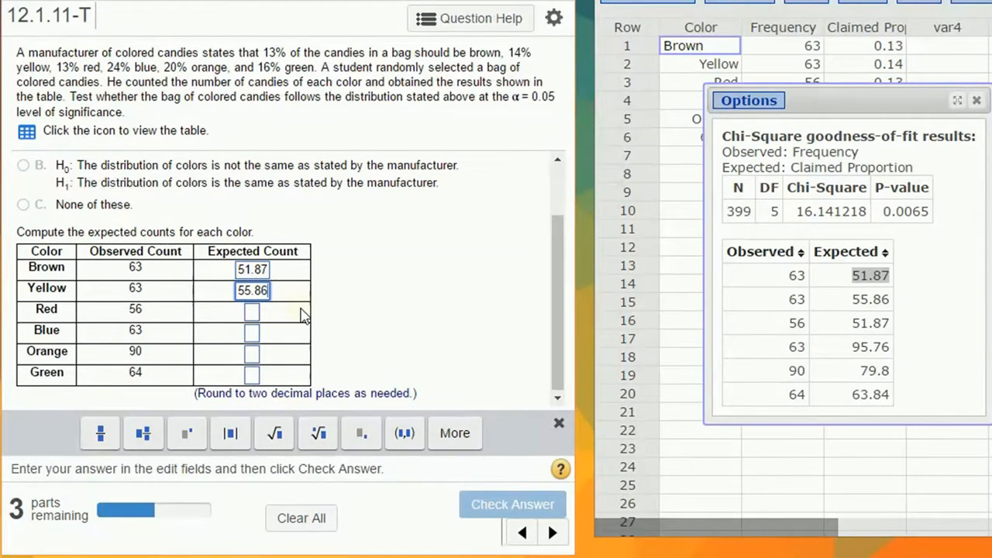
Enter expected counts 51.87 for Red, 95.76 for Blue, 79.8 for Orange and 63.84 for Green, then submit and continue
key("Tab")
type("51.87")
key("Tab")
type("95.76")
key("Tab")
type("79.8")
key("Tab")
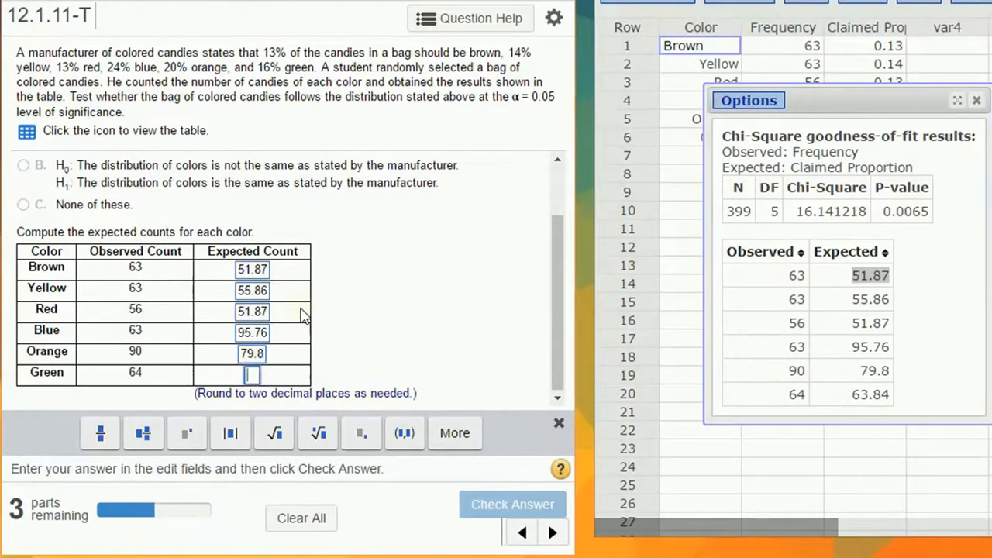
type("63.84")
key("Return")
left_click(300, 307)
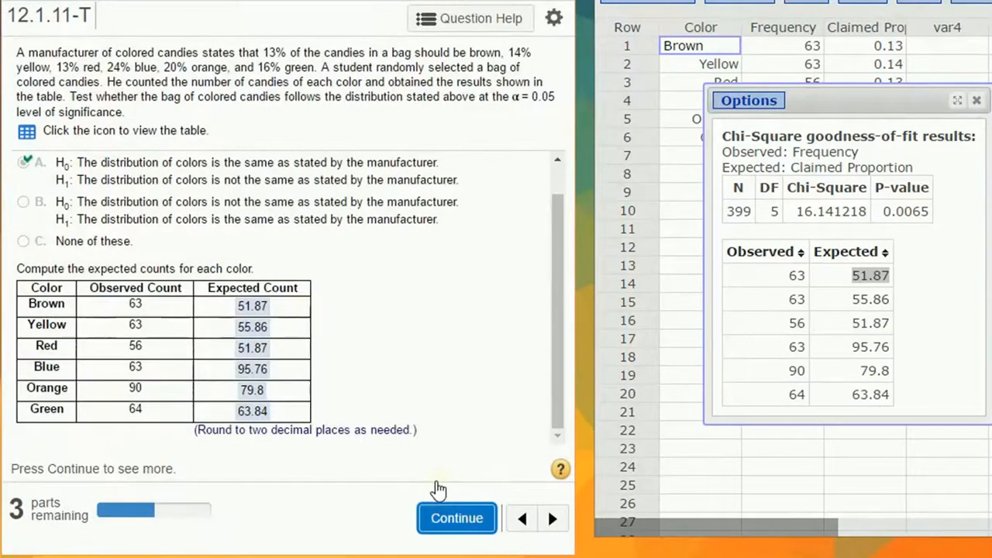
left_click(439, 490)
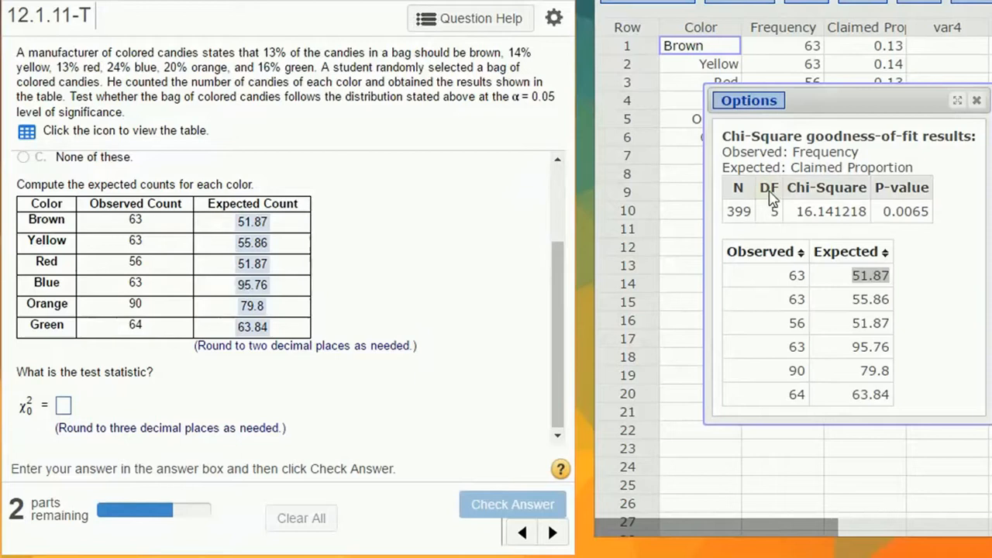
Copy the chi-square statistic to three decimals, 16.141, into the test statistic answer and submit it
left_click_drag(797, 217, 841, 221)
key("ctrl+c")
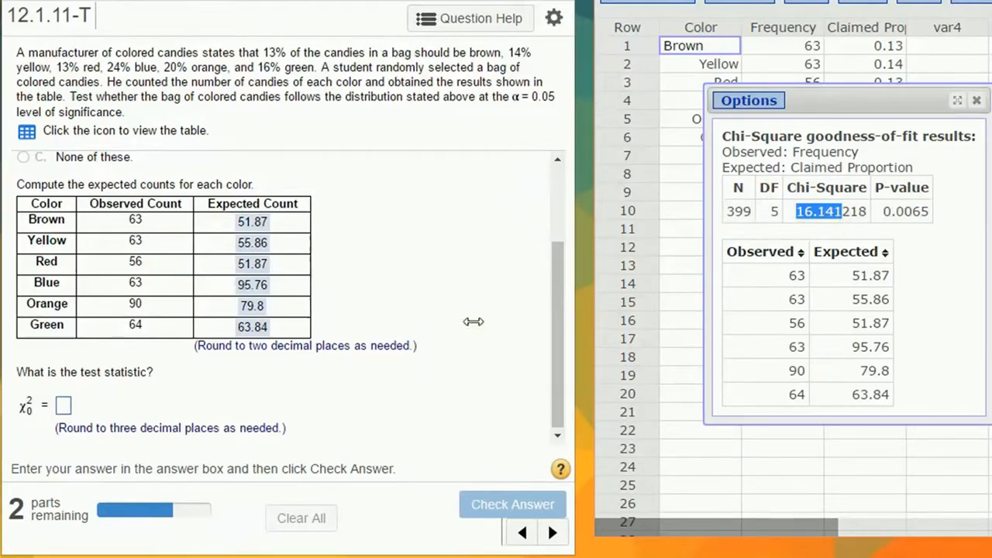
left_click(66, 408)
key("ctrl+v")
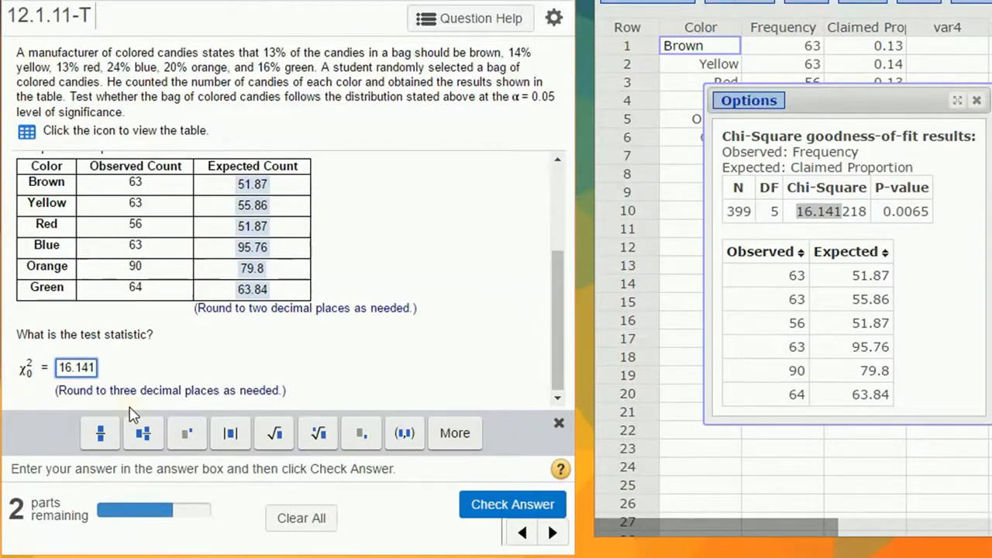
key("Return")
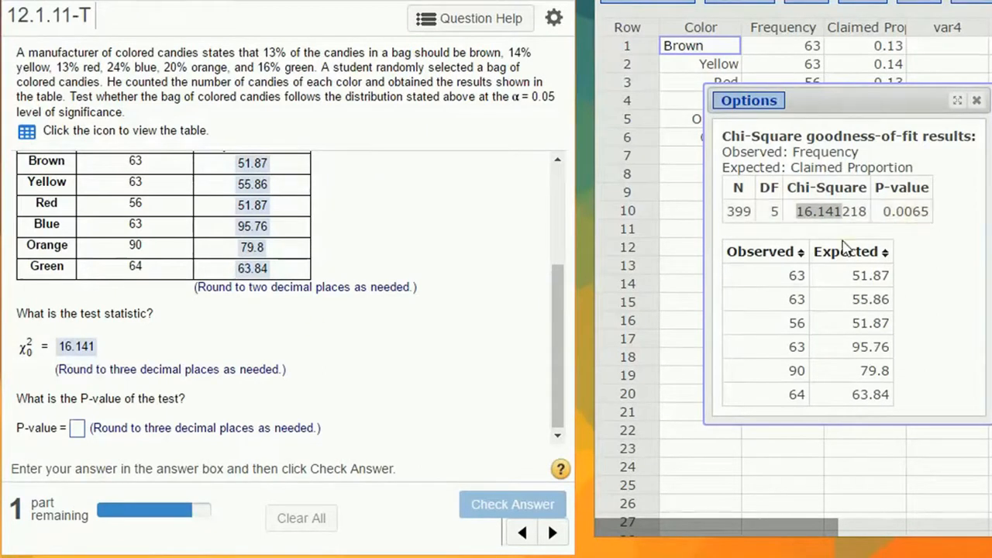
Answer the P-value question with .007 and submit it
left_click(82, 431)
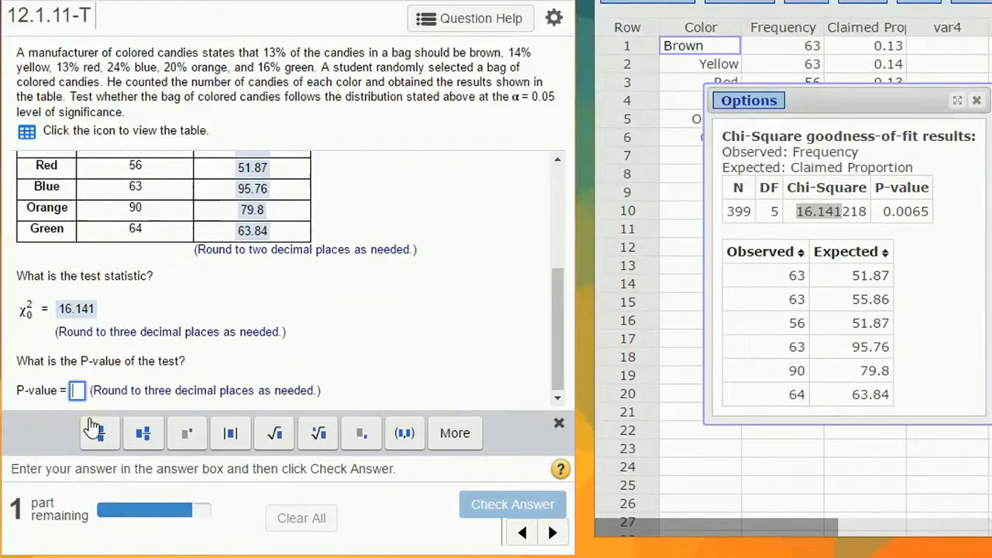
type(".007")
key("Return")
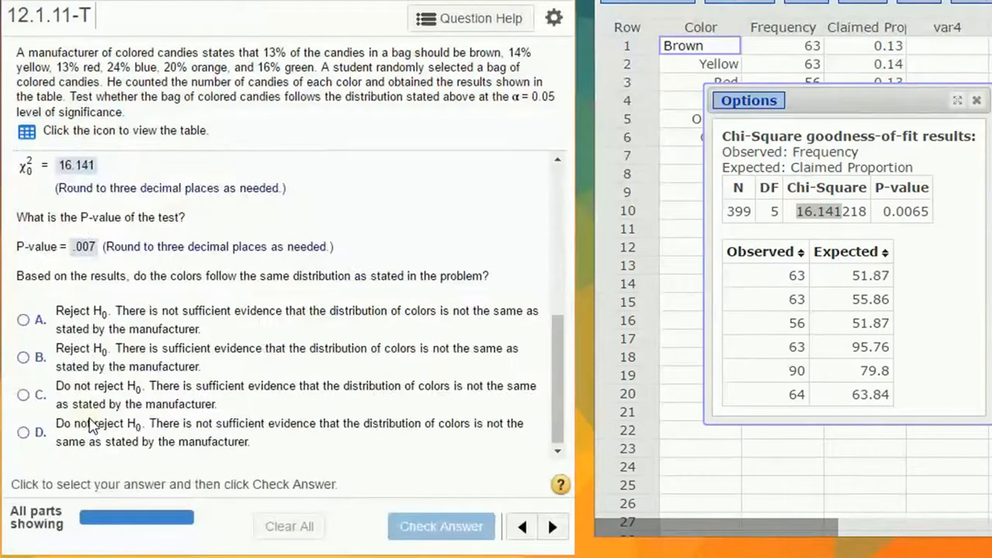
Choose conclusion B, reject H0 with sufficient evidence that the color distribution differs, and submit it
left_click(23, 357)
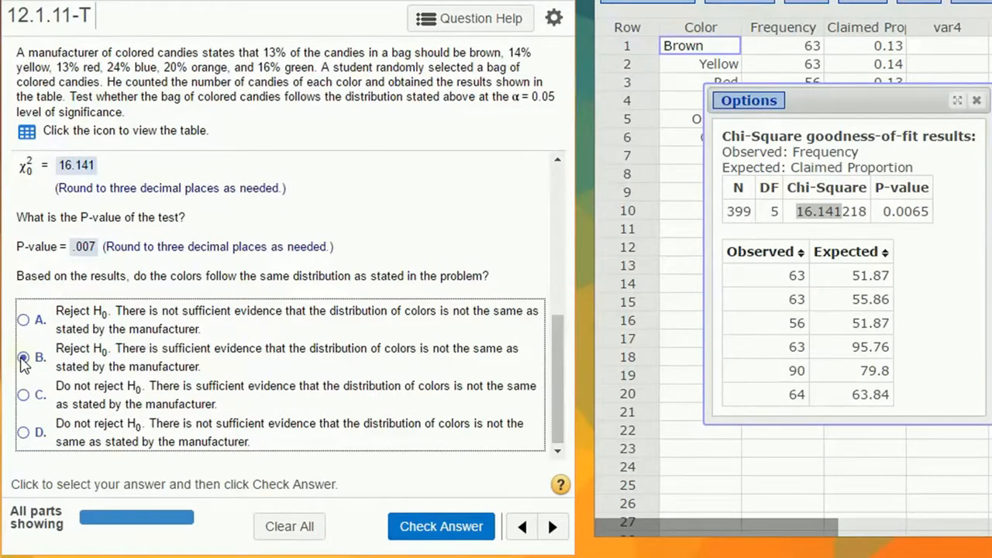
key("Return")
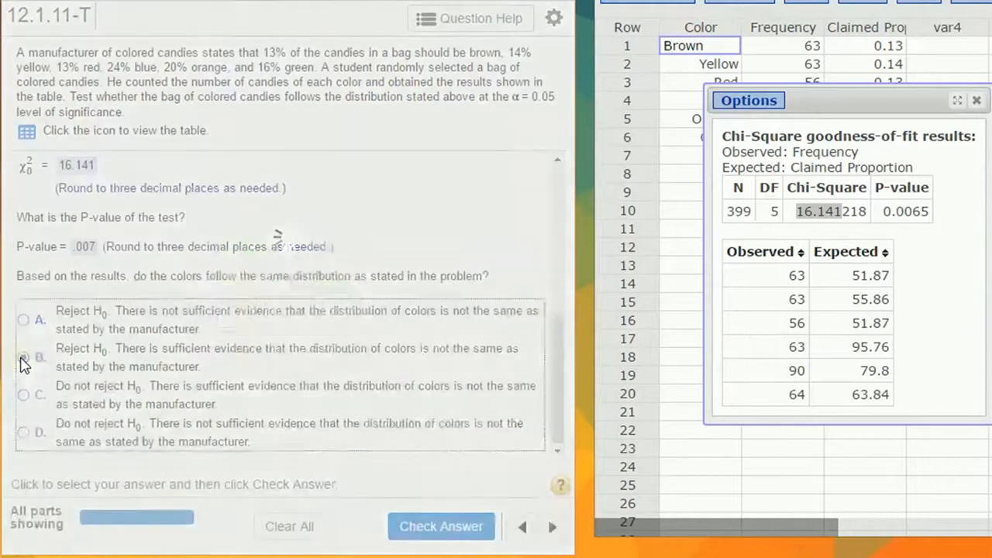
key("Return")
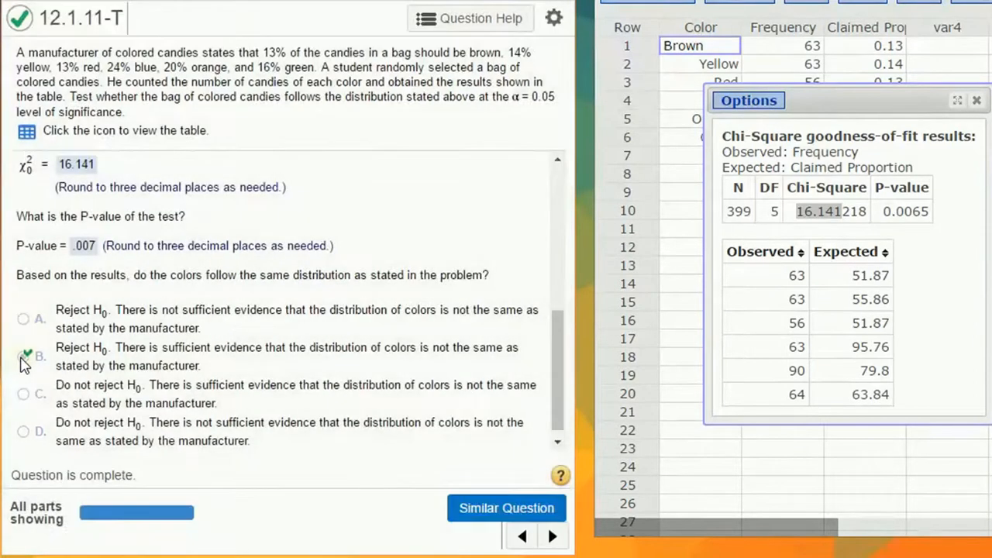
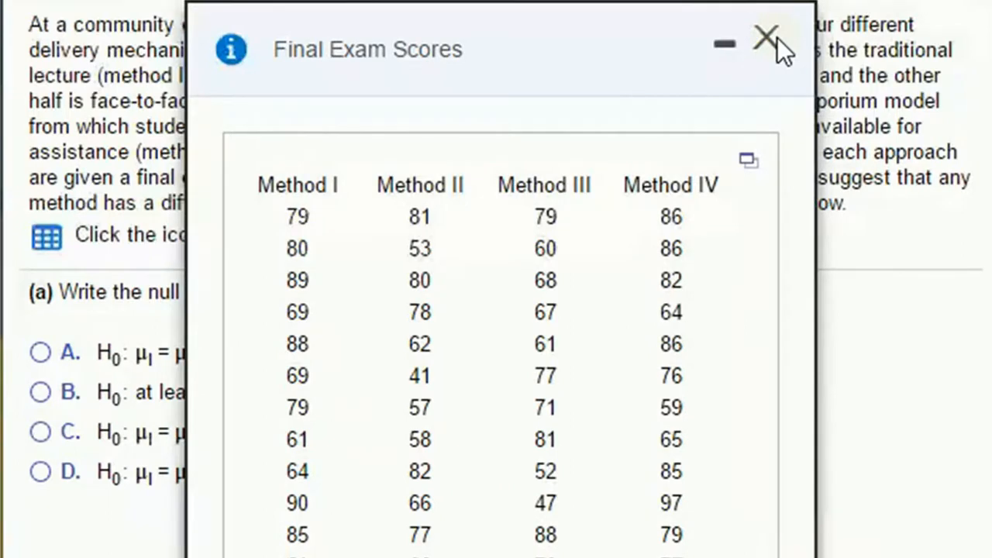
Close the Final Exam Scores table and answer part (a) with option D, at least one mean is different, then submit and continue
left_click(765, 38)
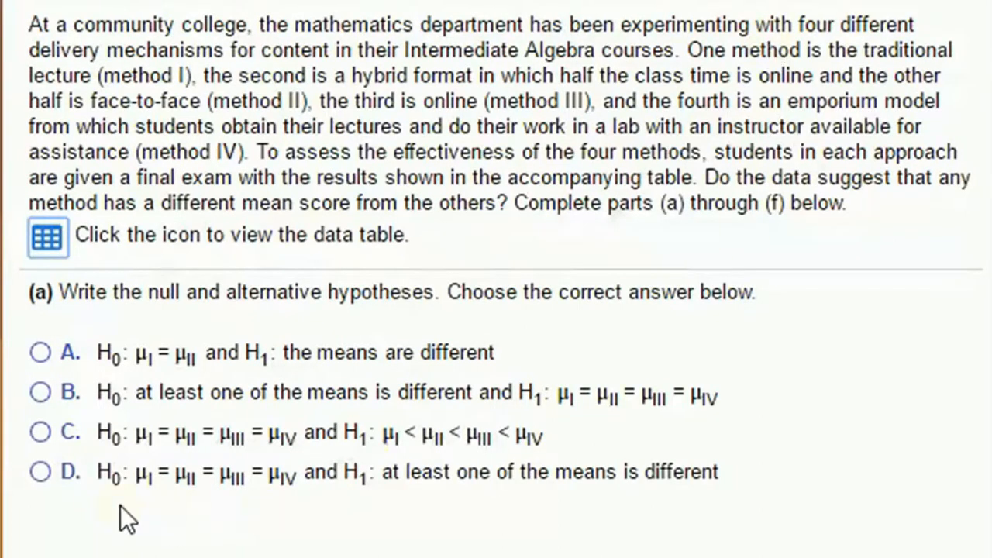
left_click(40, 471)
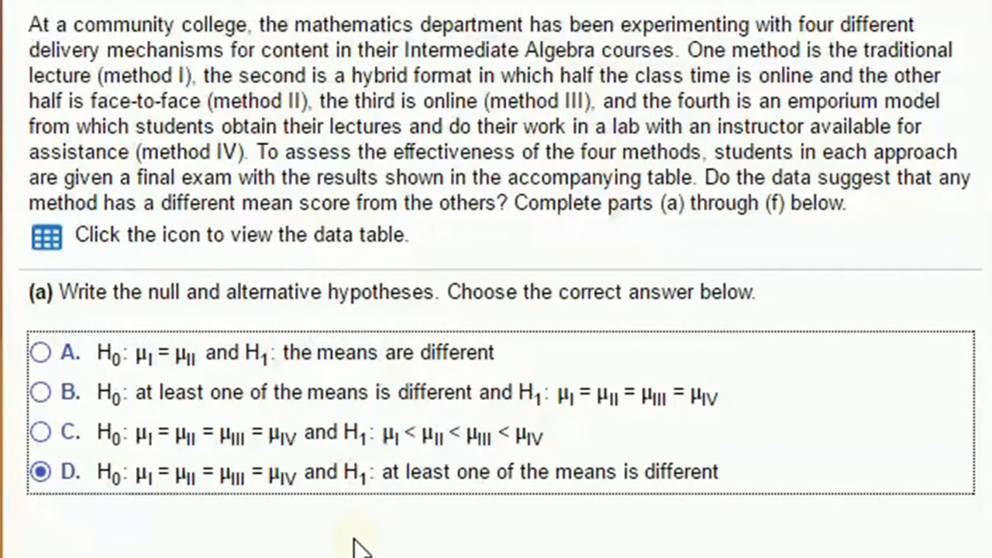
key("Return")
key("Return")
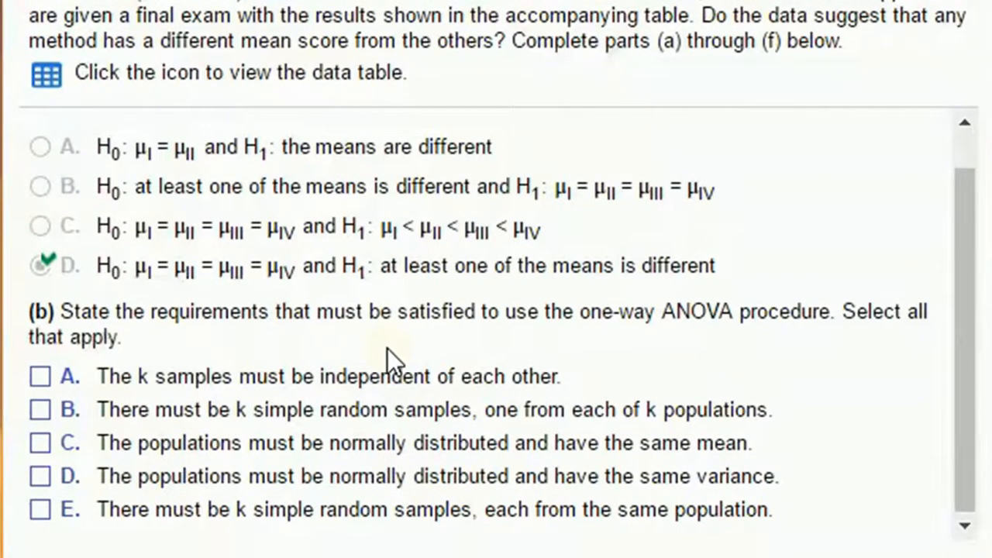
Answer part (b) with requirements A, B and D for the one-way ANOVA procedure, then submit and continue
left_click(41, 378)
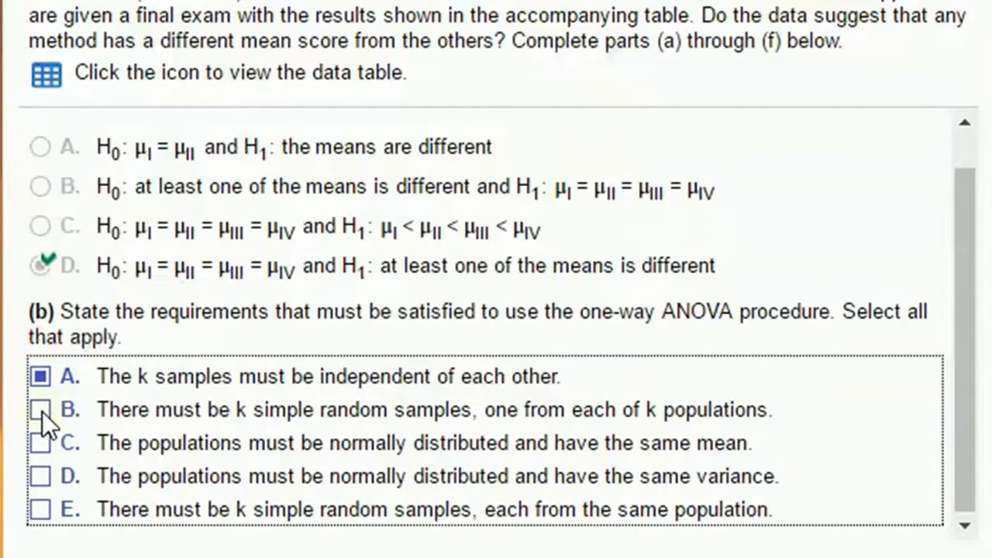
left_click(42, 412)
key("Return")
key("Return")
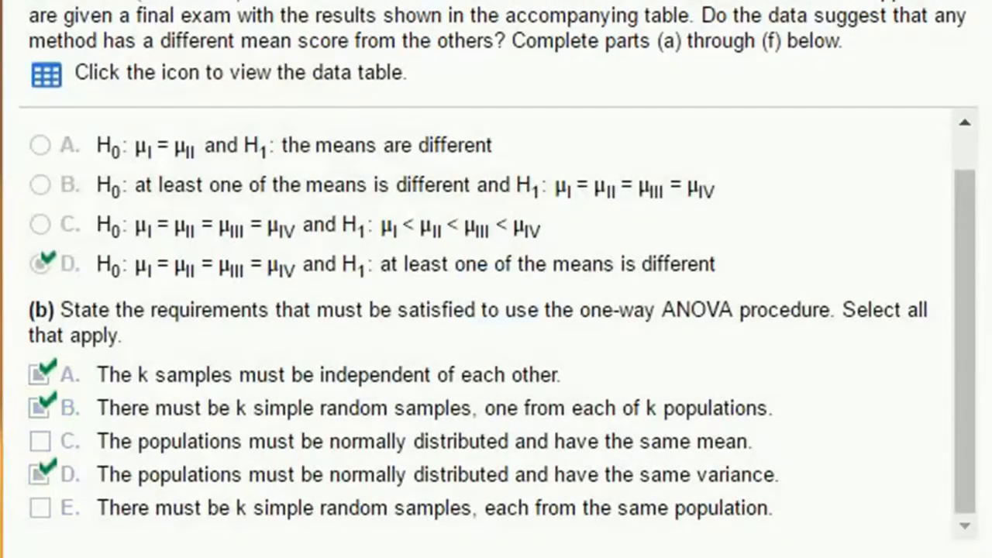
In StatCrunch, compute a one-way ANOVA comparing the columns Method I through Method IV for part (c)
scroll(329, 188, "down", 3)
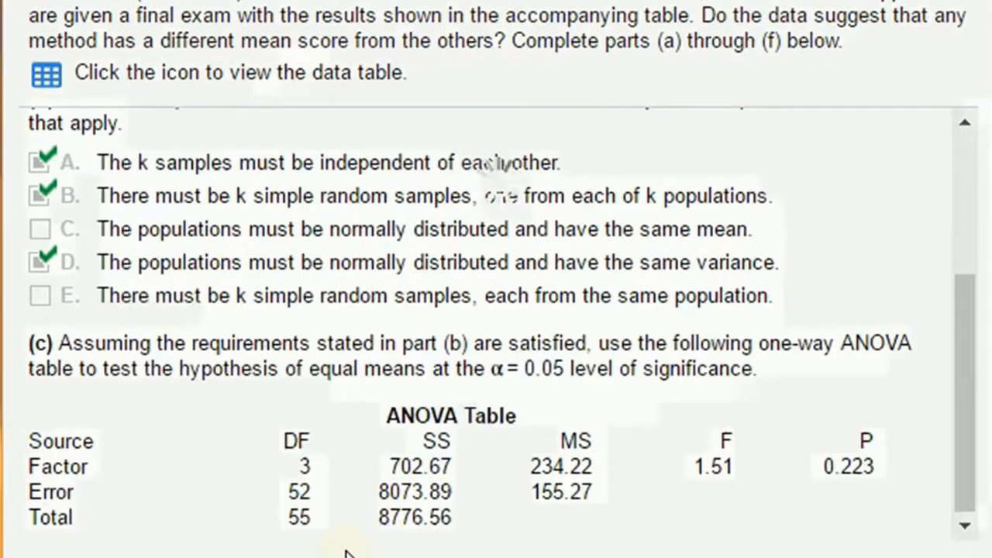
scroll(346, 542, "down", 3)
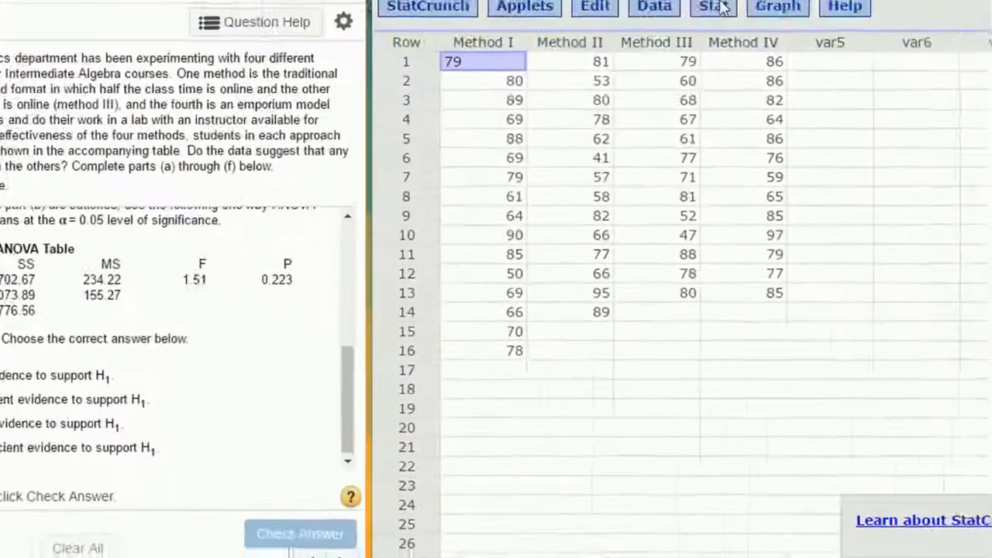
left_click(653, 26)
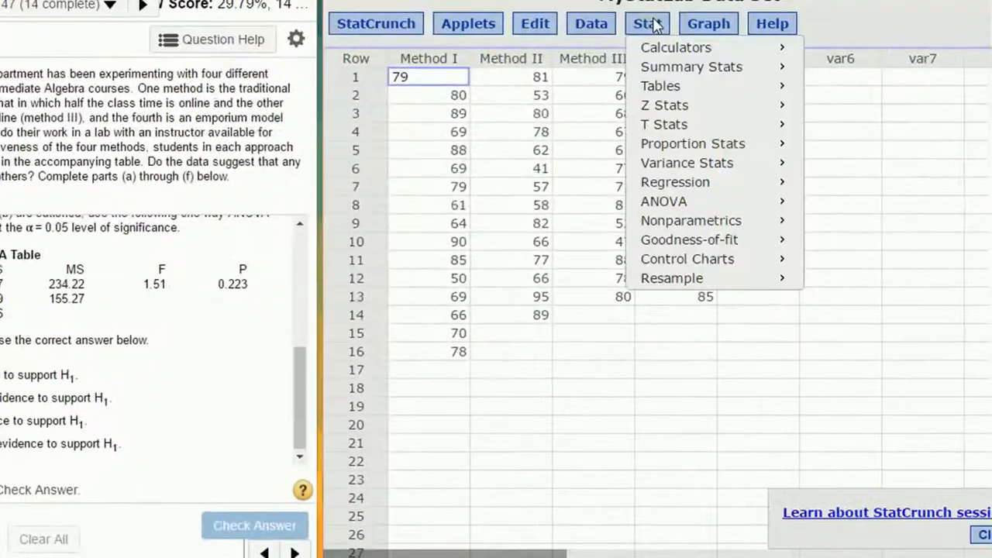
left_click(652, 25)
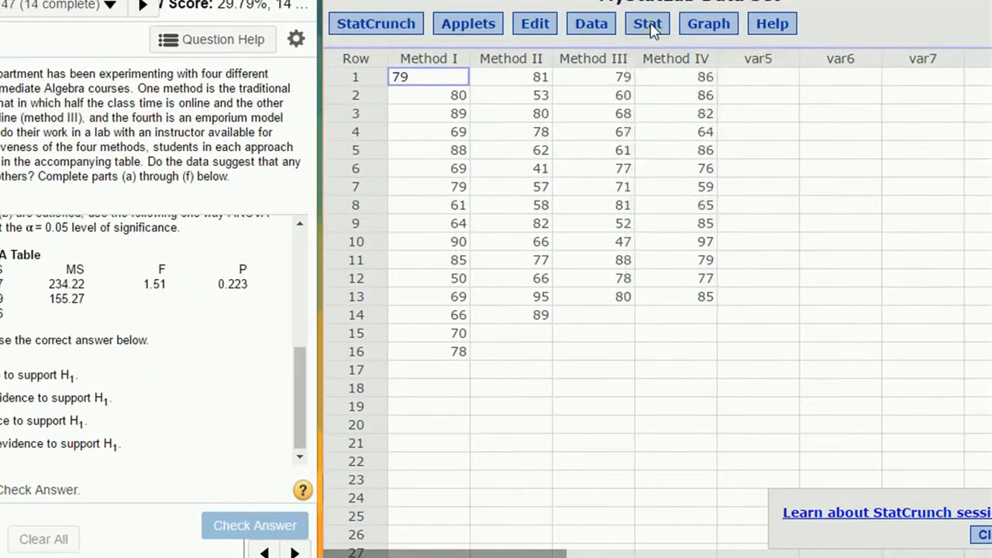
left_click(652, 27)
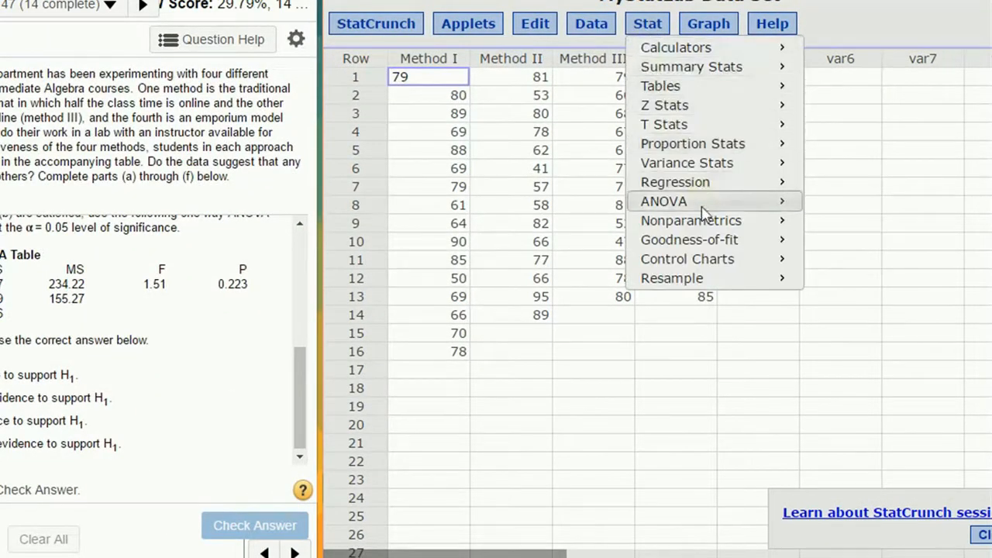
mouse_move(695, 223)
mouse_move(740, 203)
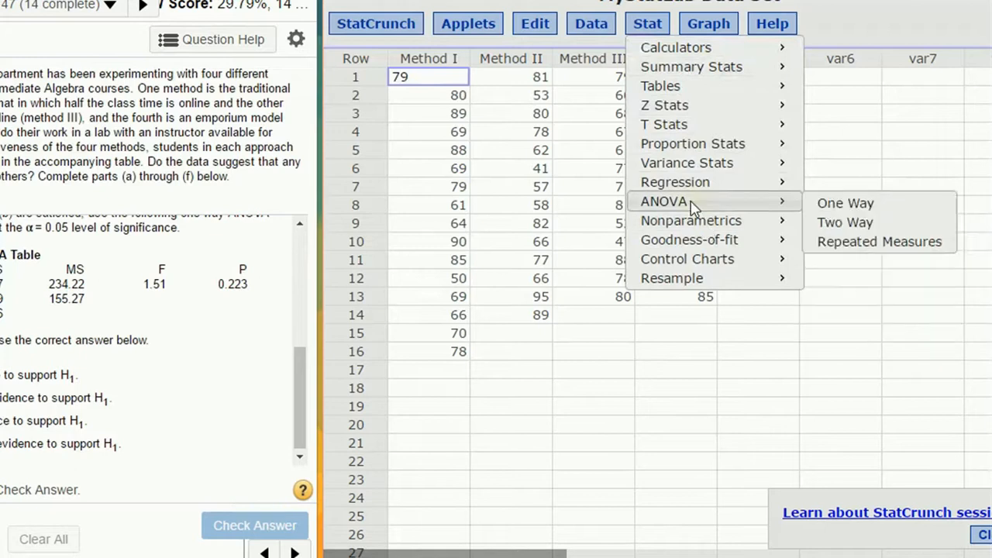
left_click(862, 208)
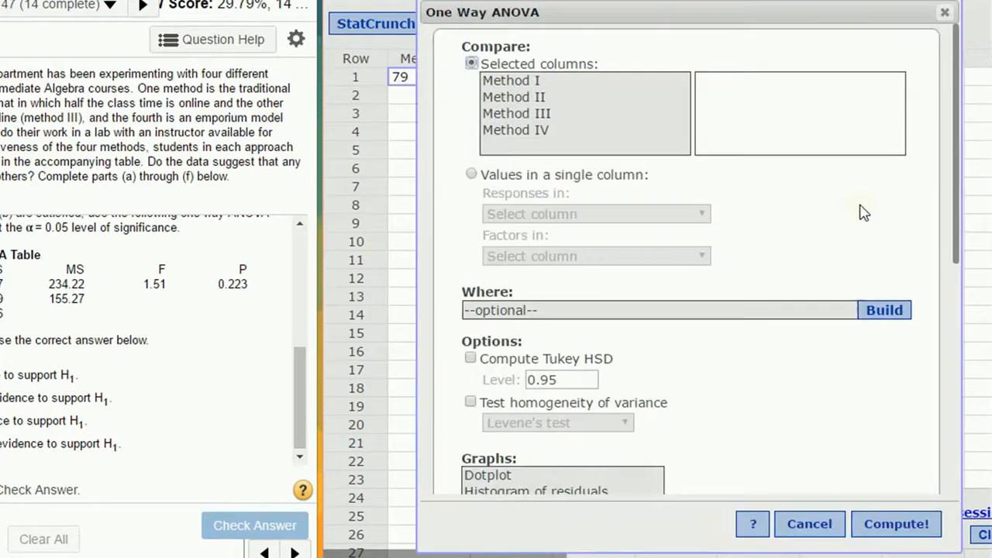
left_click(521, 80)
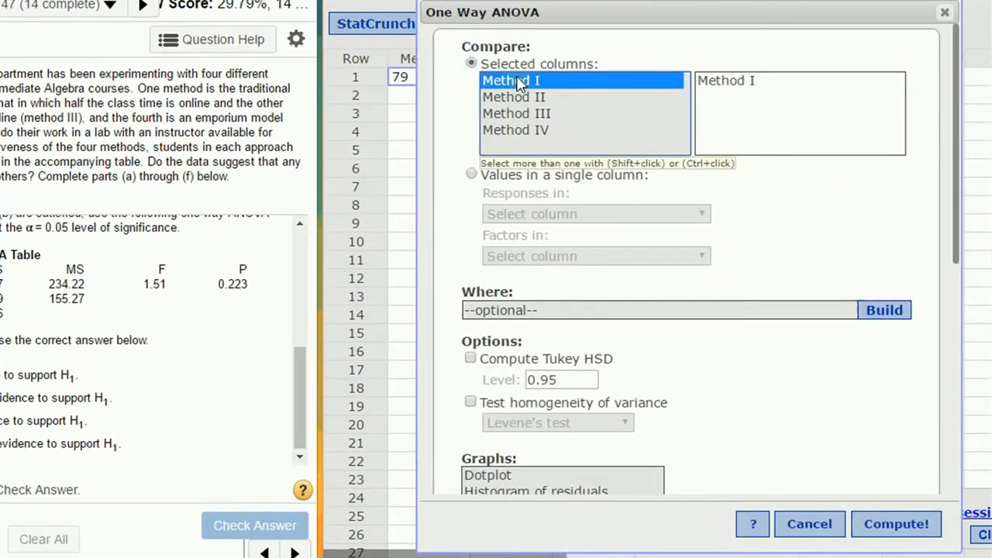
left_click(533, 138, "shift")
left_click(892, 525)
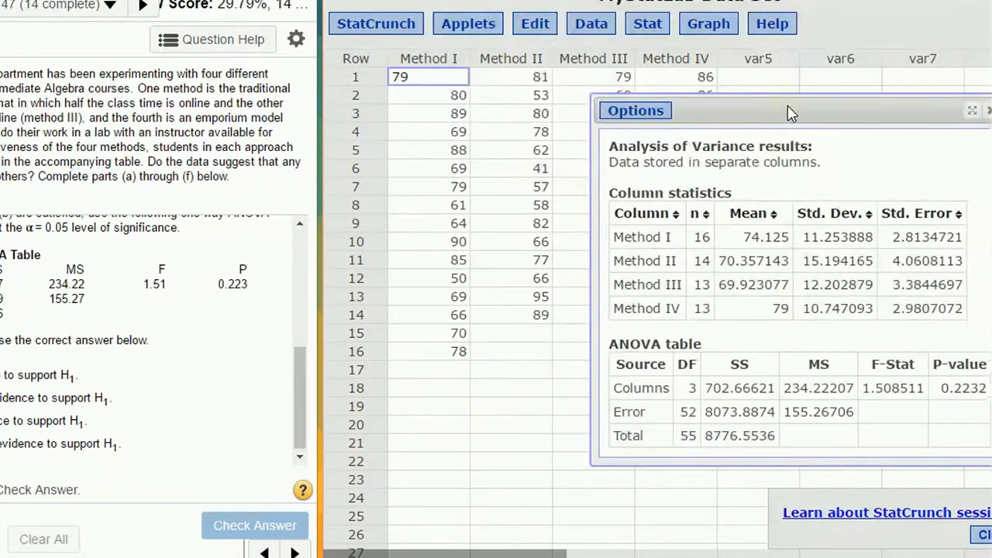
Move the StatCrunch results window to compare its ANOVA table with the one given in the homework
left_click_drag(759, 117, 581, 129)
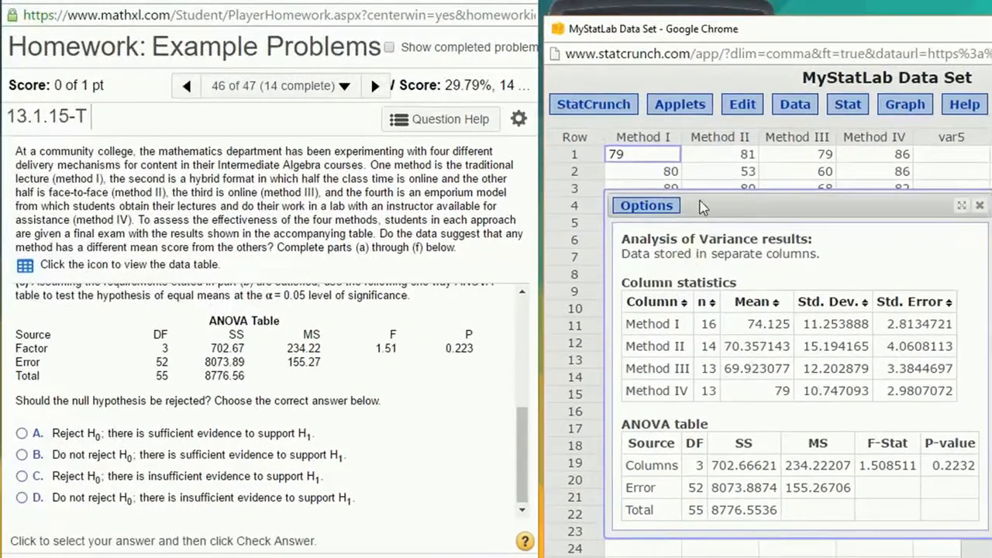
left_click_drag(674, 197, 670, 117)
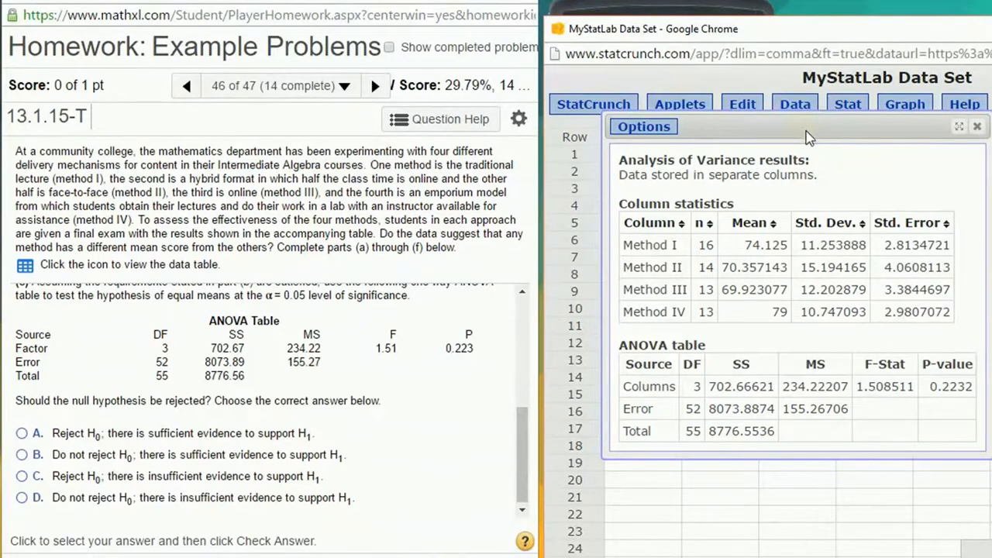
left_click_drag(802, 133, 813, 155)
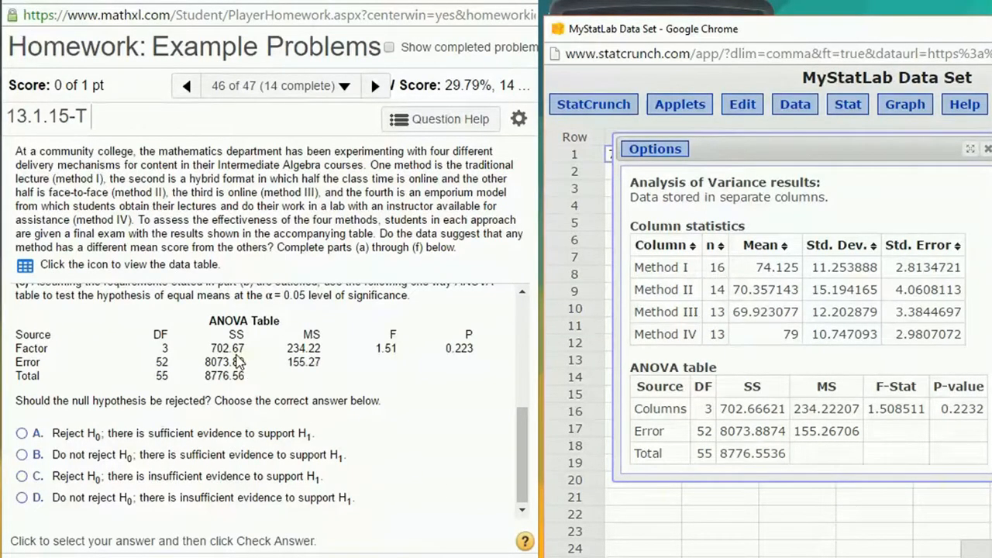
left_click(238, 361)
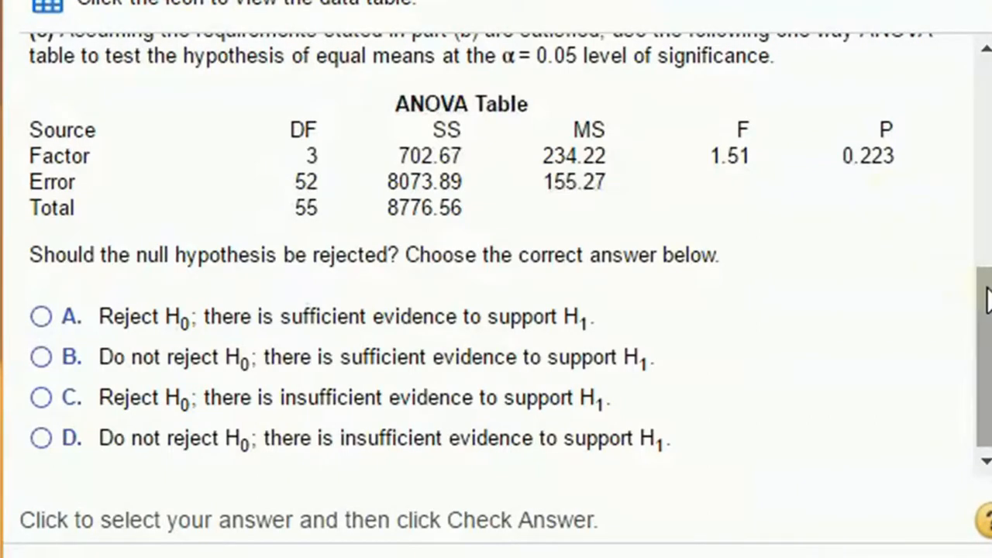
Answer part (c) with option D, do not reject H0 with insufficient evidence to support H1, then submit and continue
scroll(977, 295, "up", 2)
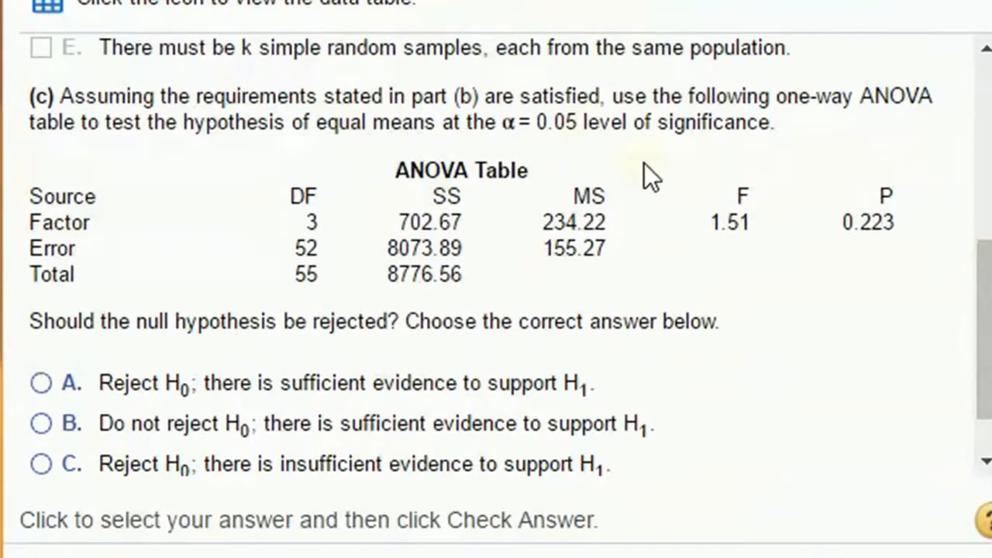
scroll(985, 288, "down", 2)
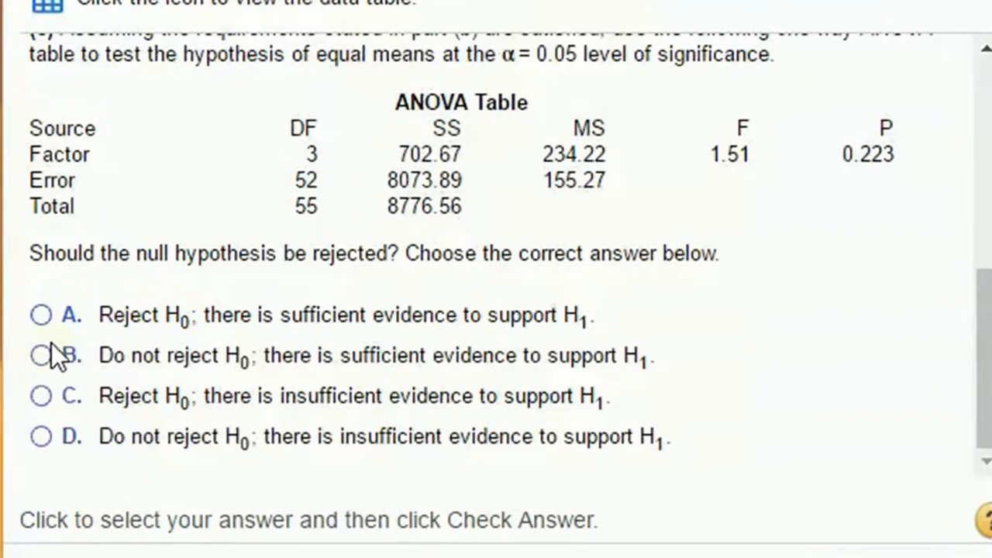
left_click(43, 436)
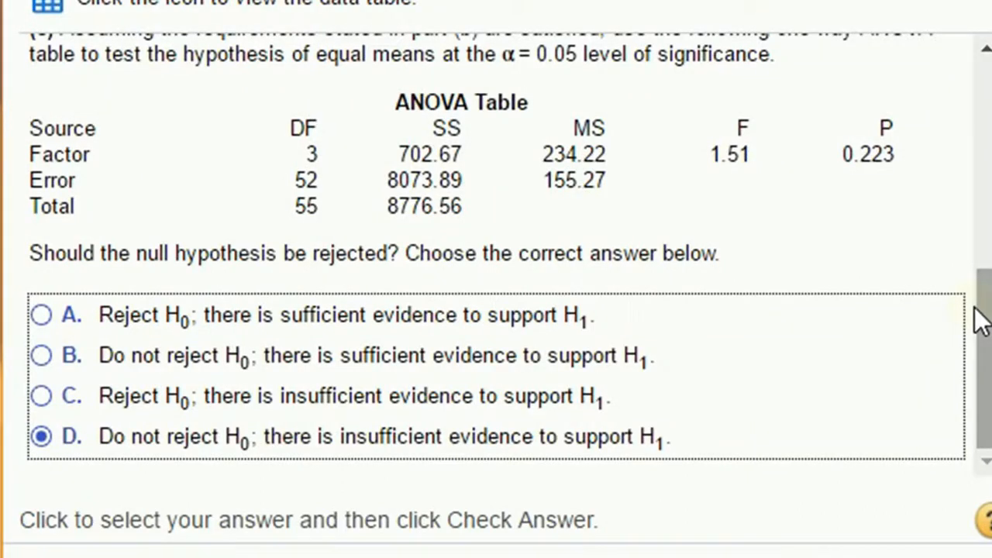
key("Return")
key("Return")
key("Return")
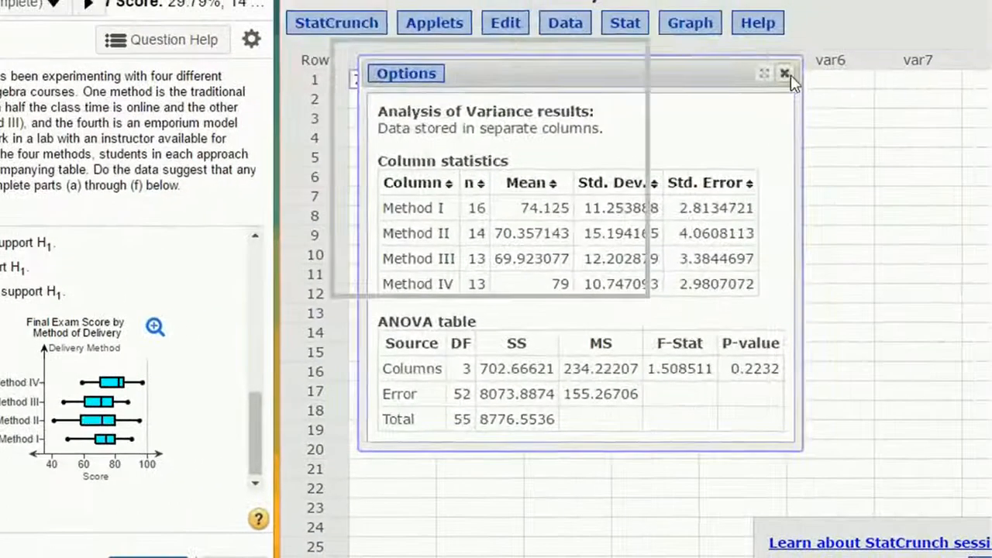
In StatCrunch, close the ANOVA results and create horizontal boxplots of Method I through Method IV
left_click(787, 73)
left_click(688, 25)
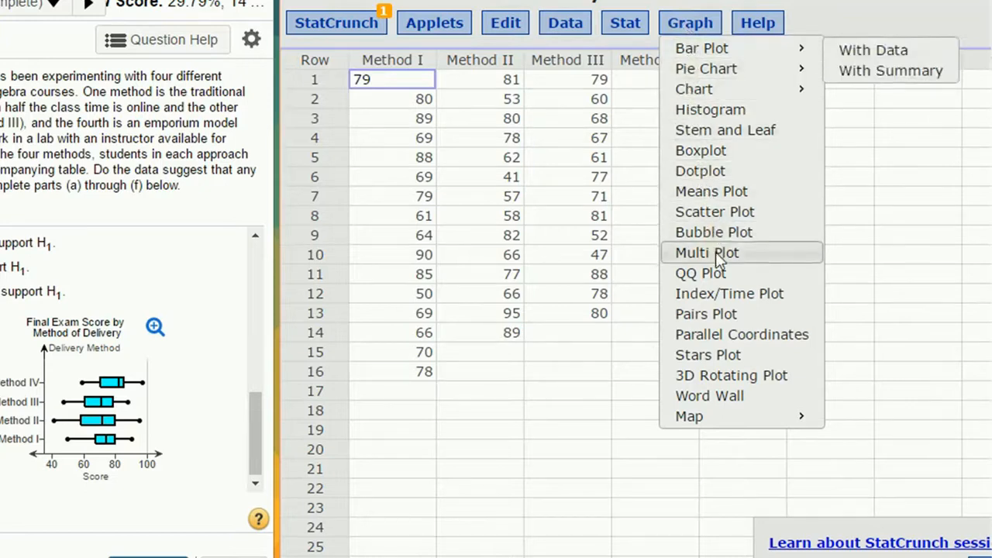
left_click(718, 156)
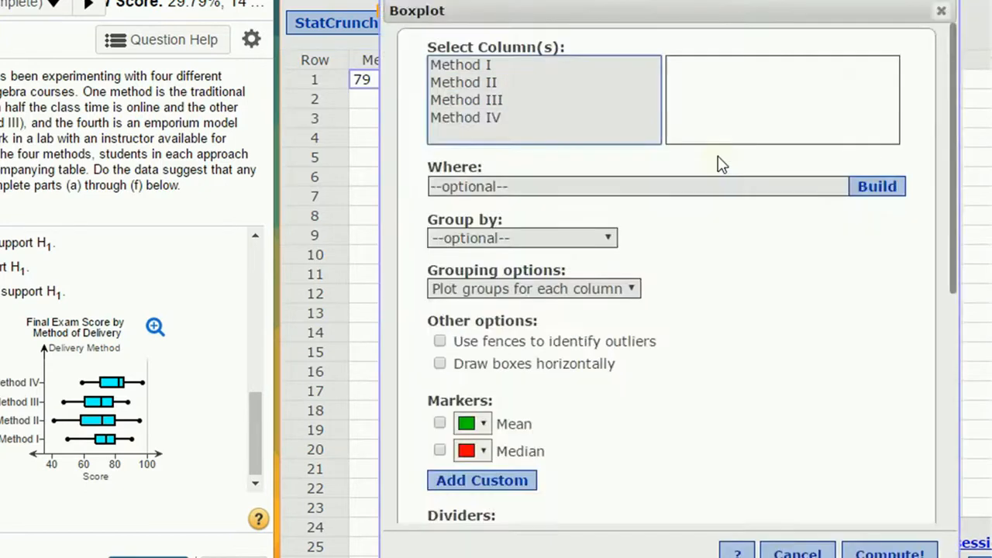
left_click(478, 64)
left_click(464, 119, "shift")
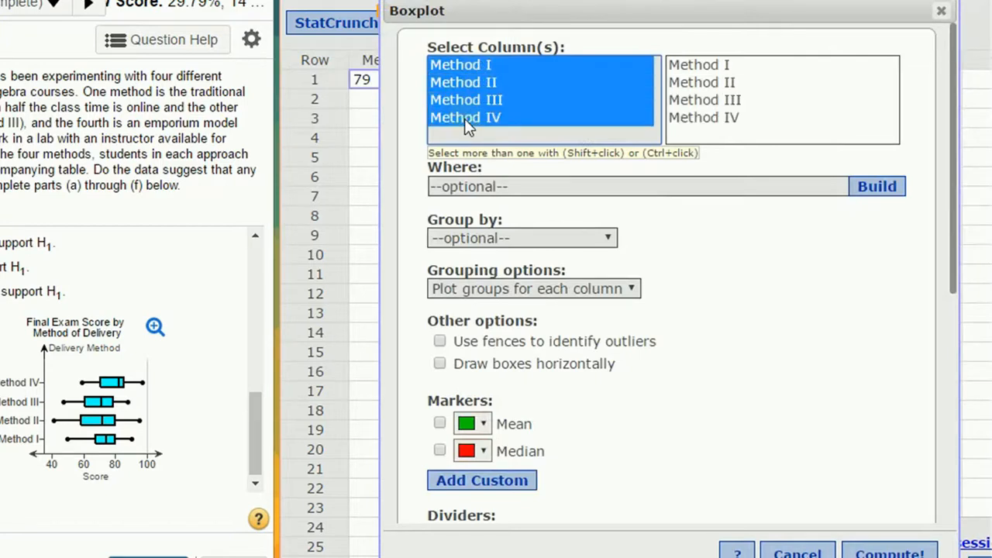
left_click(439, 364)
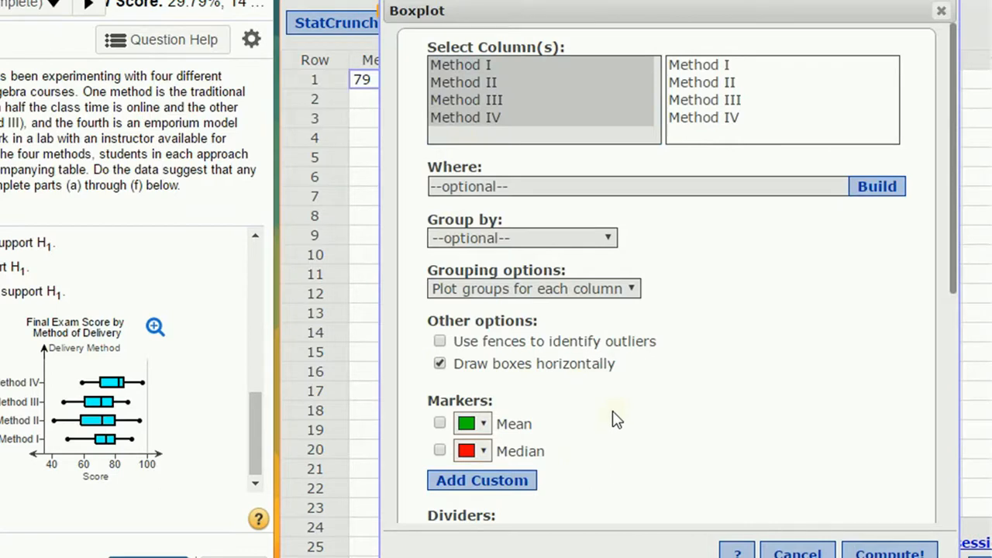
scroll(635, 391, "down", 5)
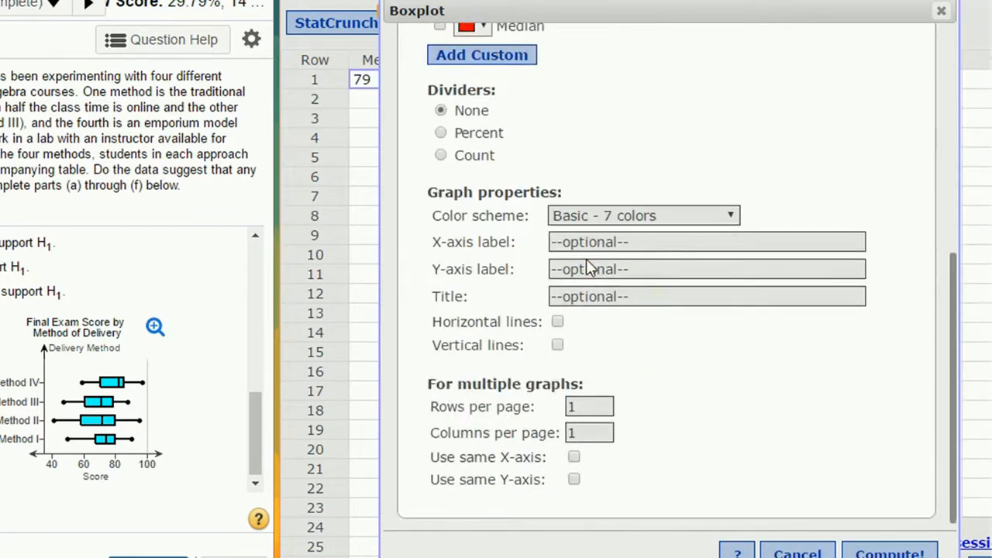
left_click(636, 216)
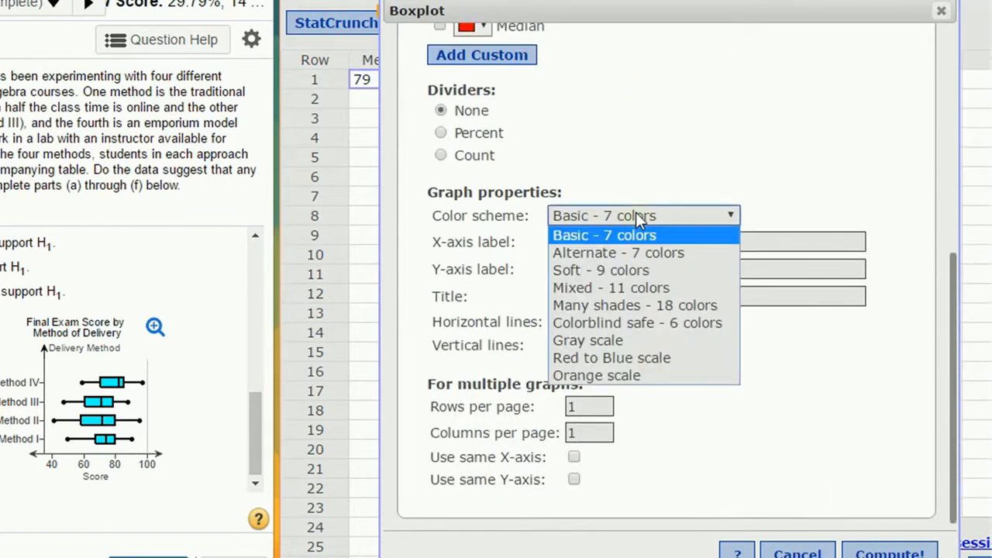
left_click(635, 213)
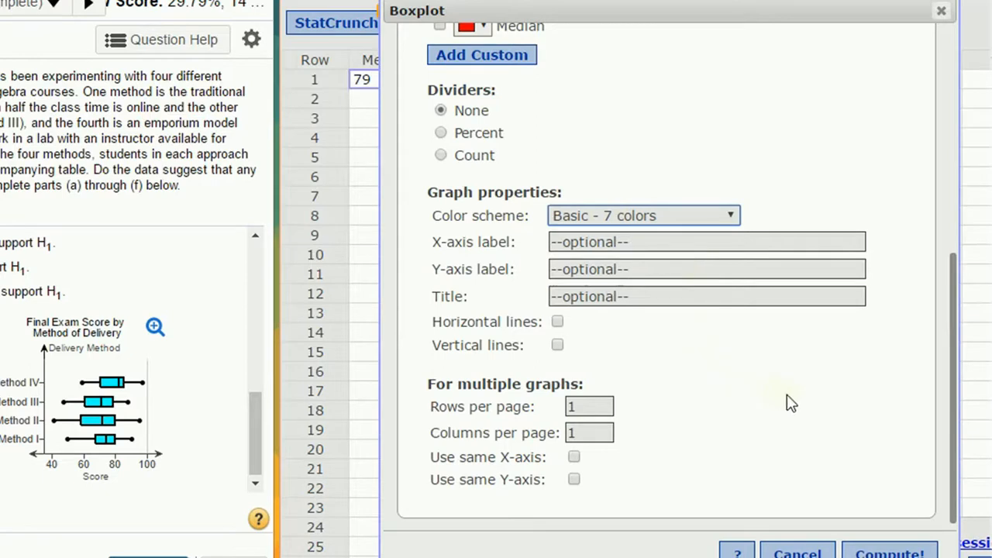
scroll(790, 401, "up", 5)
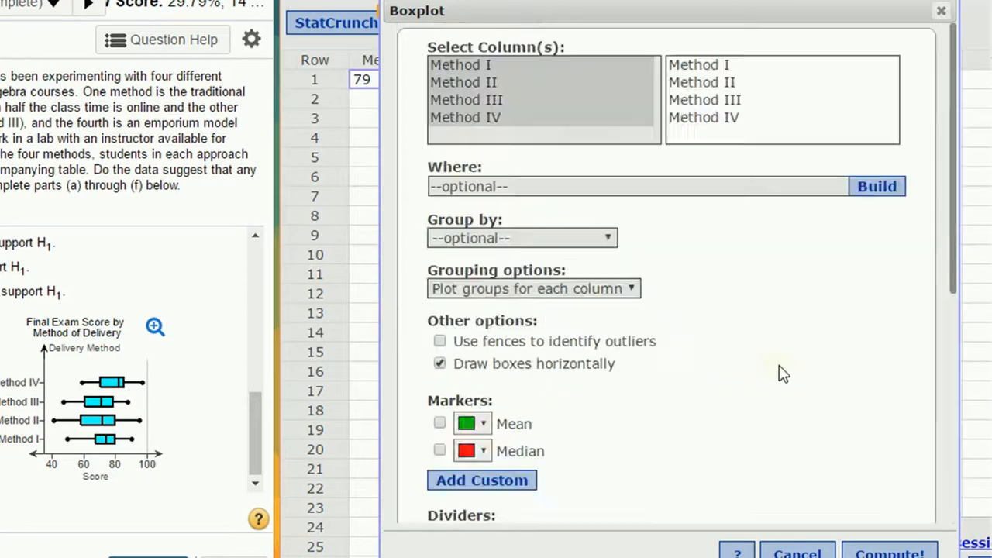
left_click(894, 553)
left_click_drag(806, 138, 577, 104)
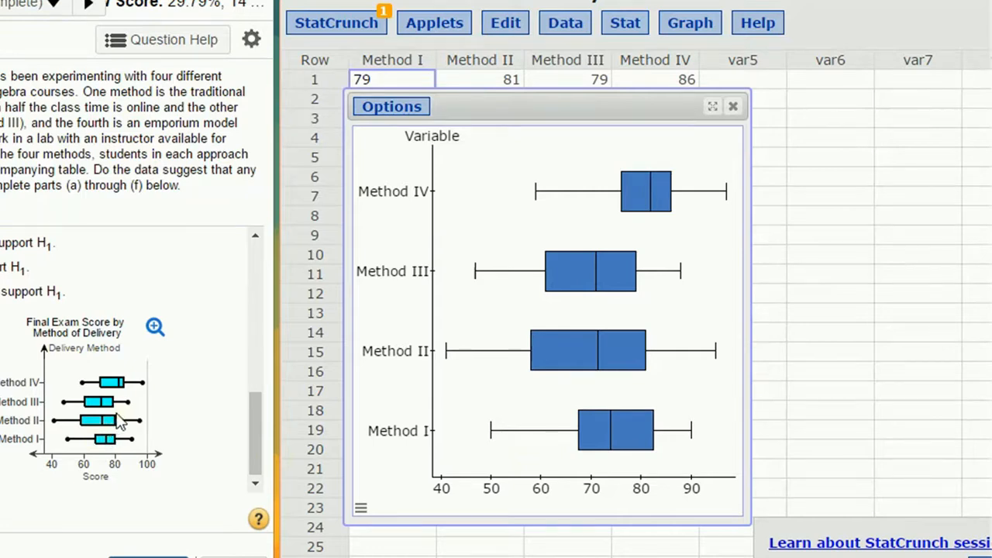
Try to add mean markers to the four boxplots and recompute the graph
mouse_move(624, 282)
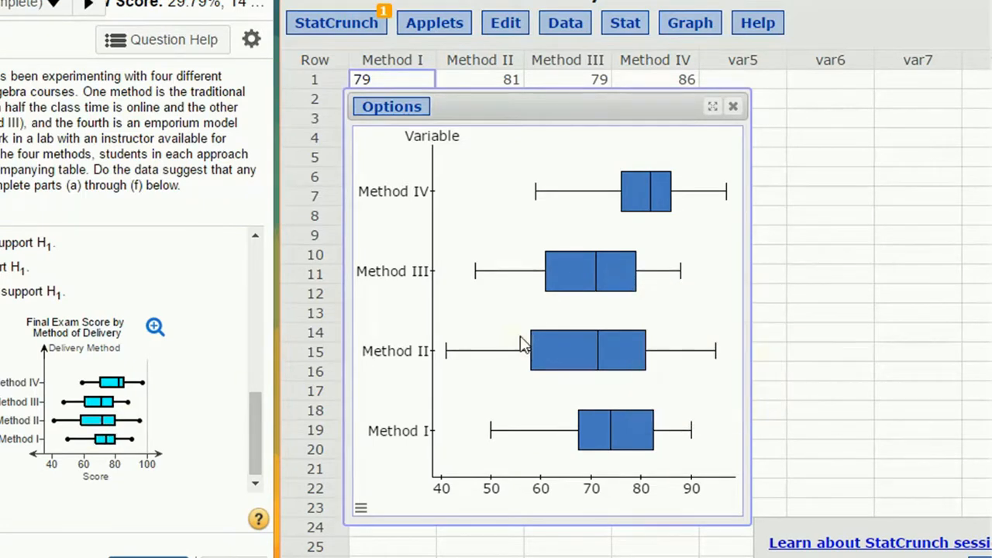
mouse_move(657, 219)
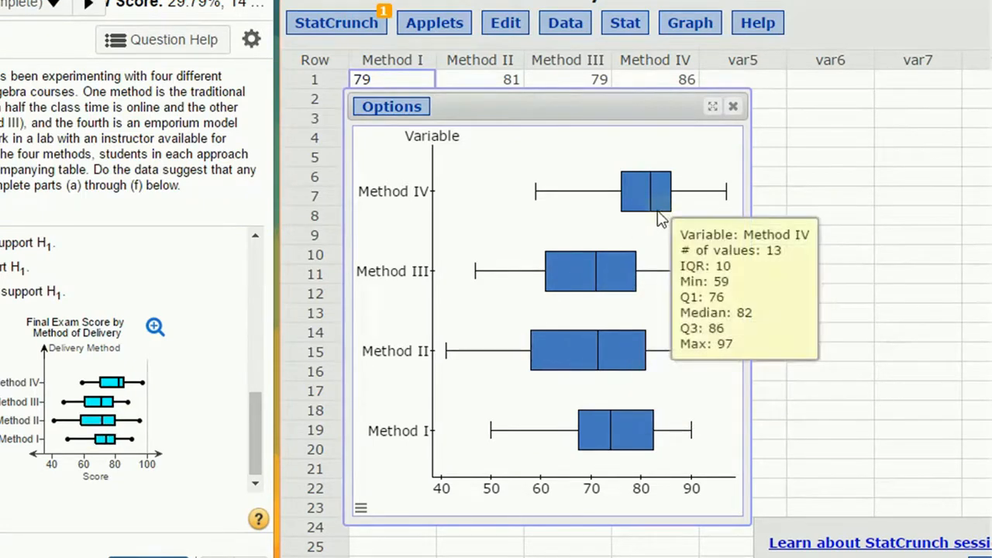
left_click(388, 106)
left_click(384, 132)
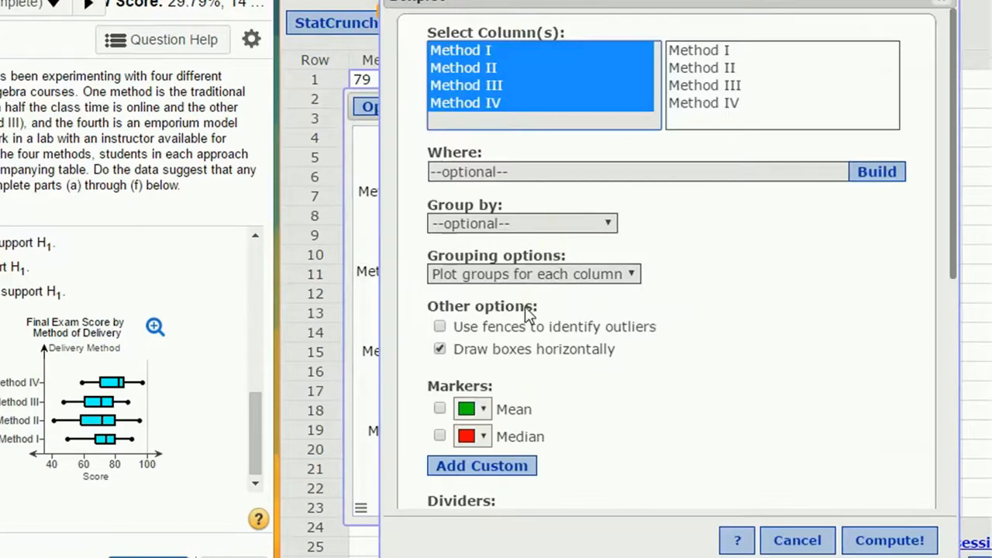
left_click(439, 408)
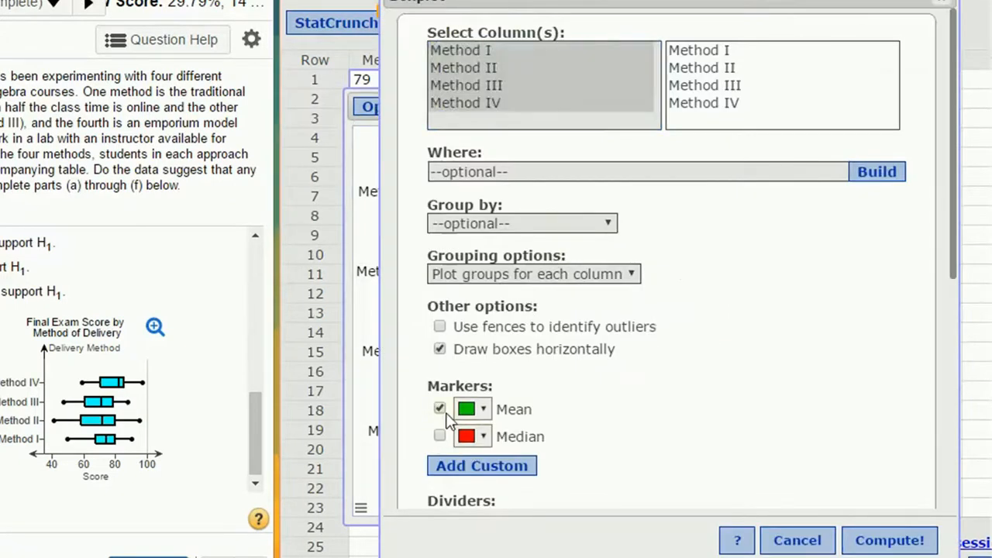
left_click(889, 540)
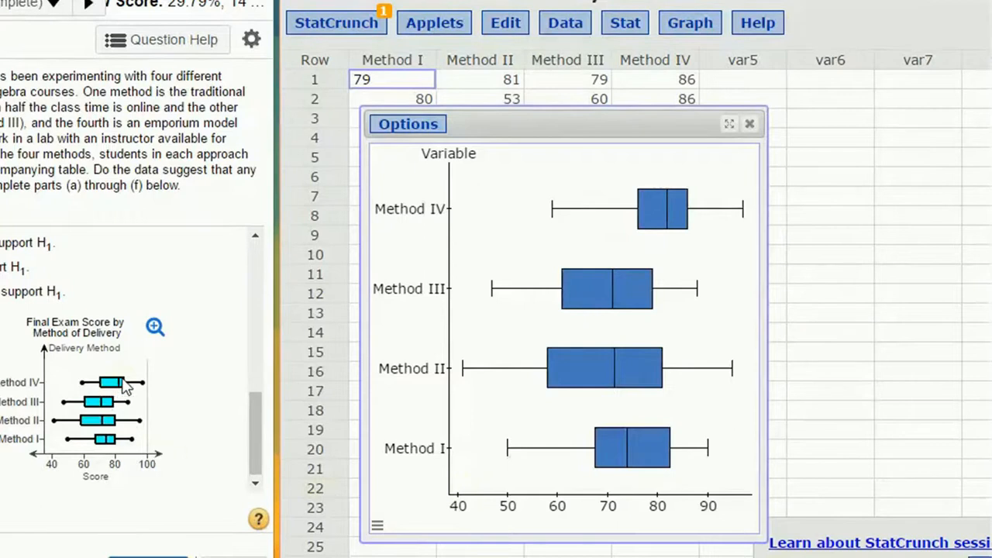
Enlarge the homework's Final Exam Score boxplots to compare them with the StatCrunch graph, then close the enlarged view
left_click(154, 327)
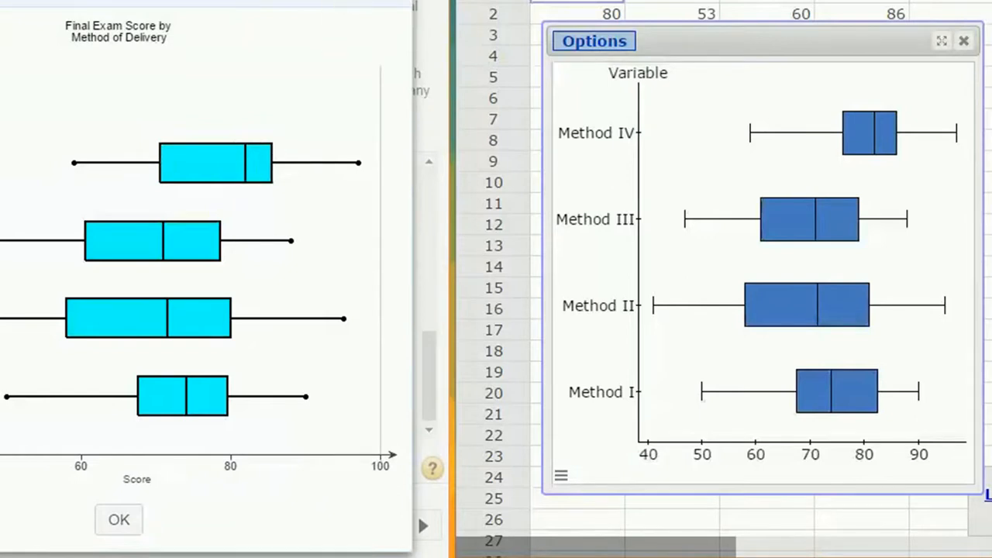
left_click(391, 1)
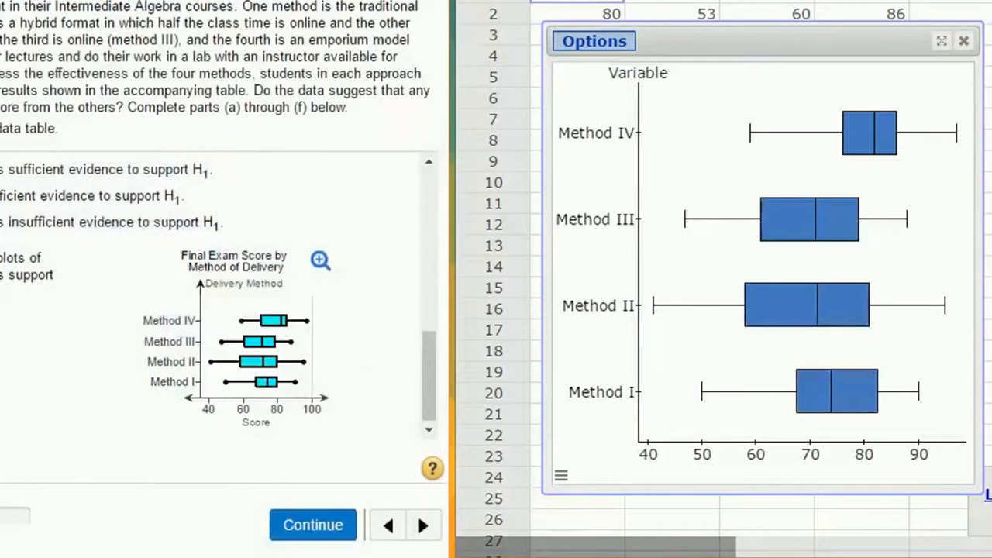
Continue to part (d), answer with option C, yes because the boxplots do not show a significantly different mean, then submit and continue
left_click(323, 530)
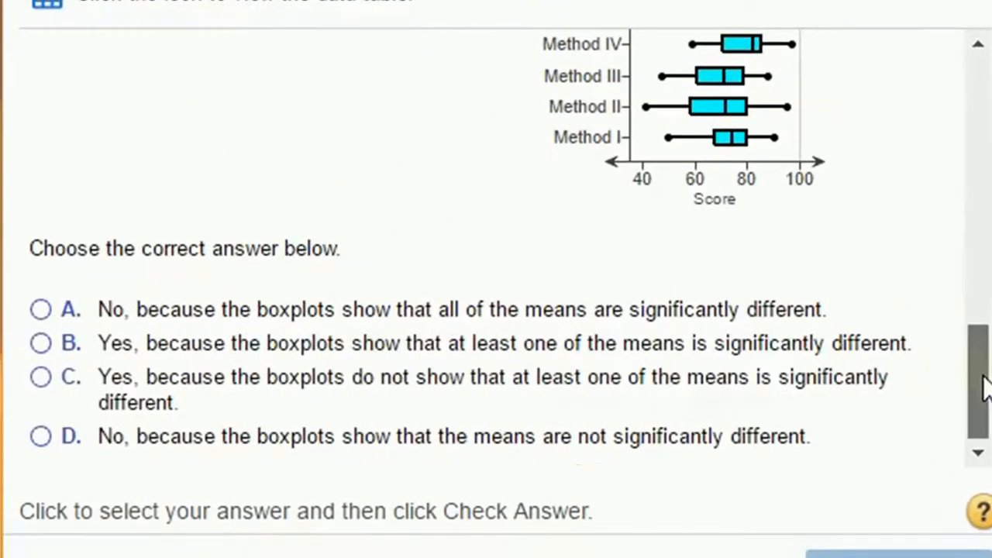
left_click_drag(984, 383, 963, 326)
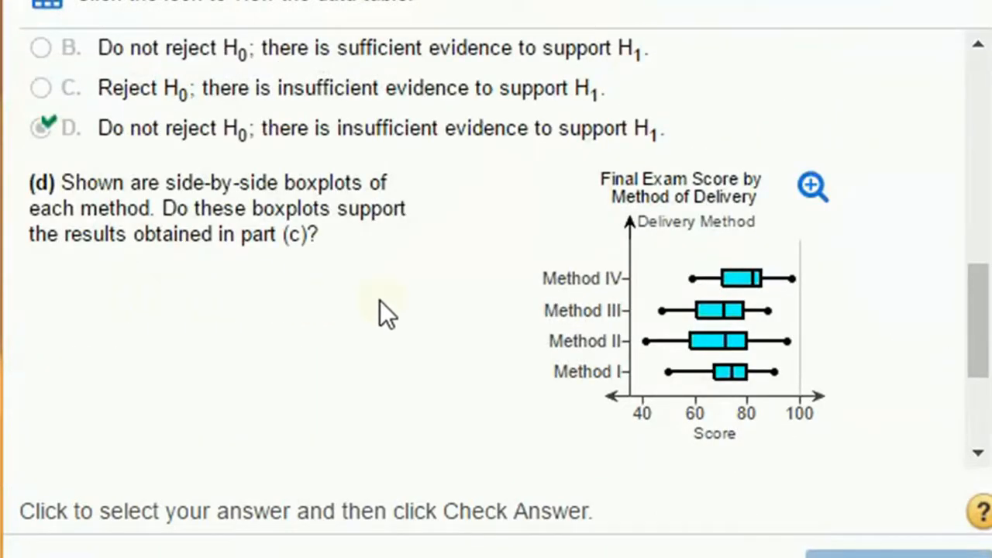
scroll(383, 300, "down", 3)
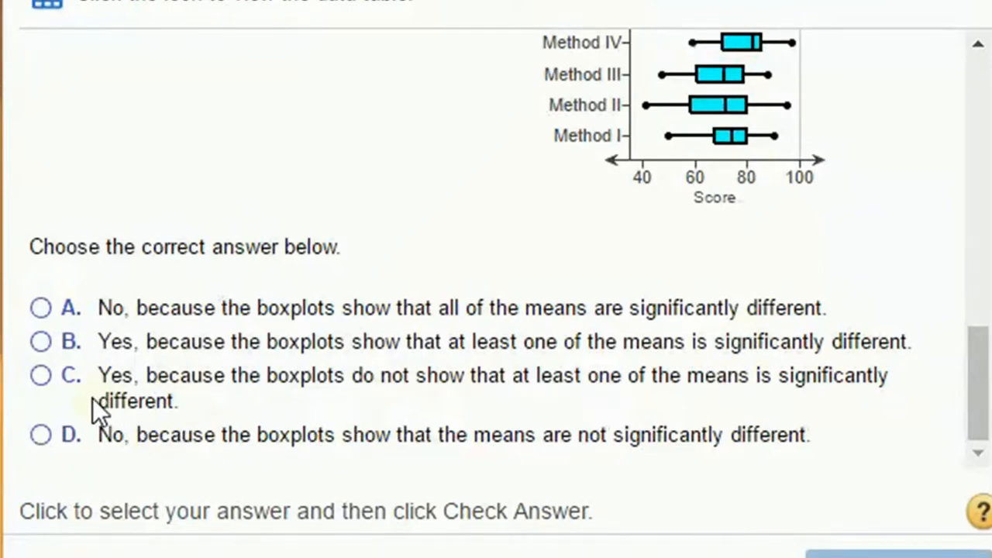
left_click(42, 375)
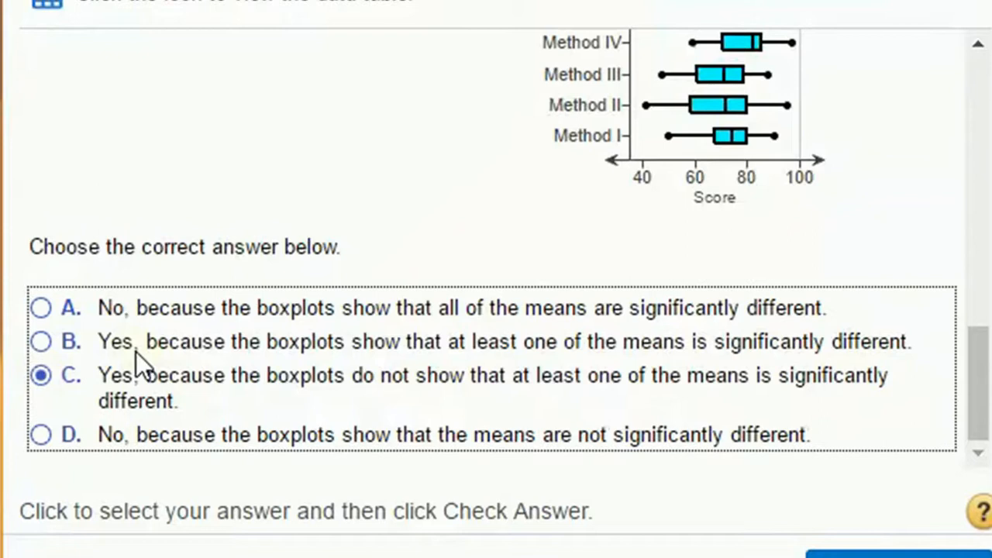
key("Return")
key("Return")
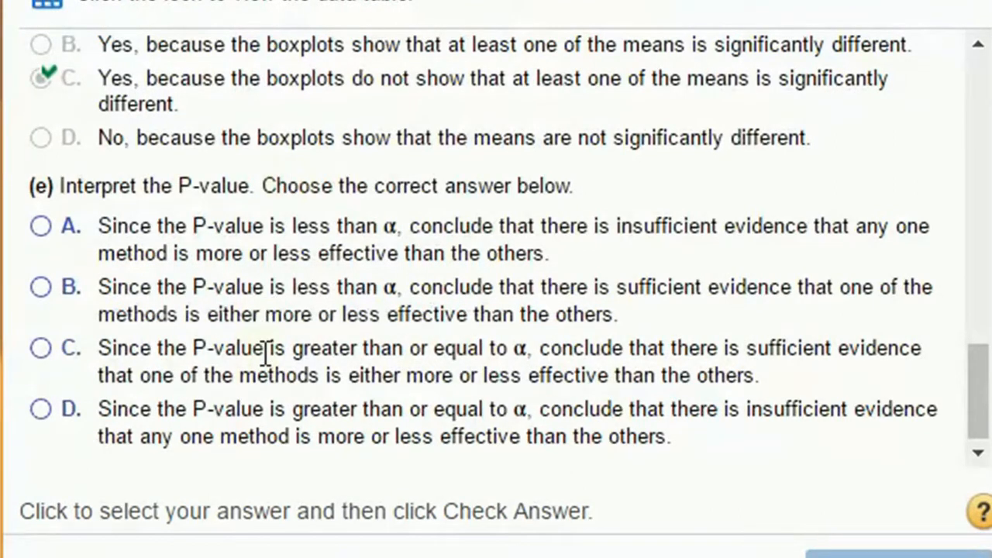
Answer part (e) with option D, P-value greater than or equal to α with insufficient evidence, then submit and continue
left_click(51, 411)
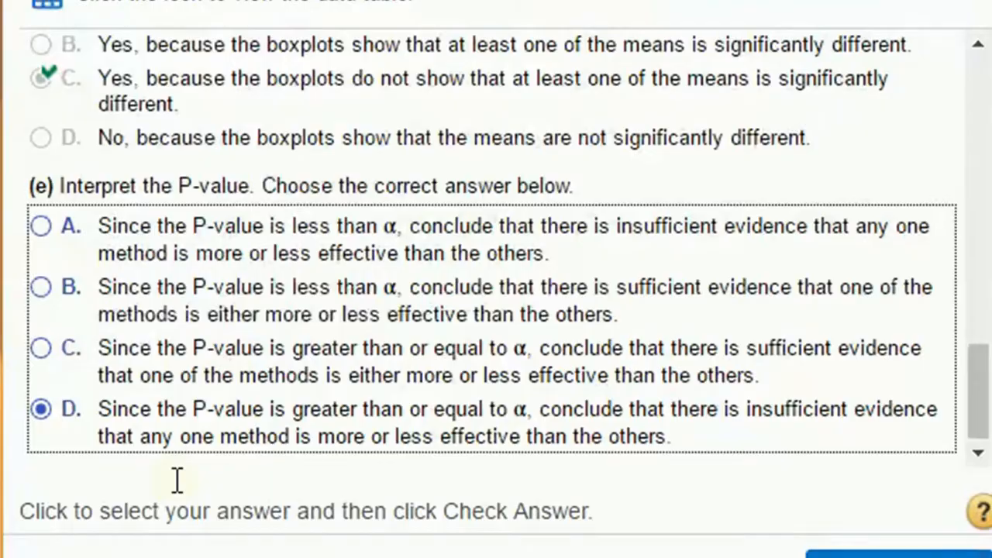
key("Return")
key("Return")
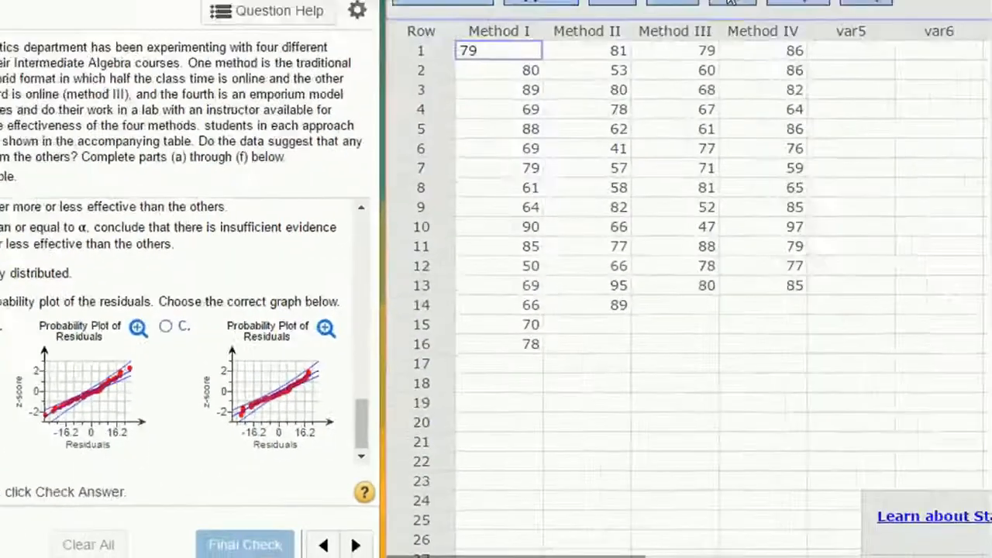
In StatCrunch, set up a one-way ANOVA with the QQ plot of residuals as its graph
left_click(647, 23)
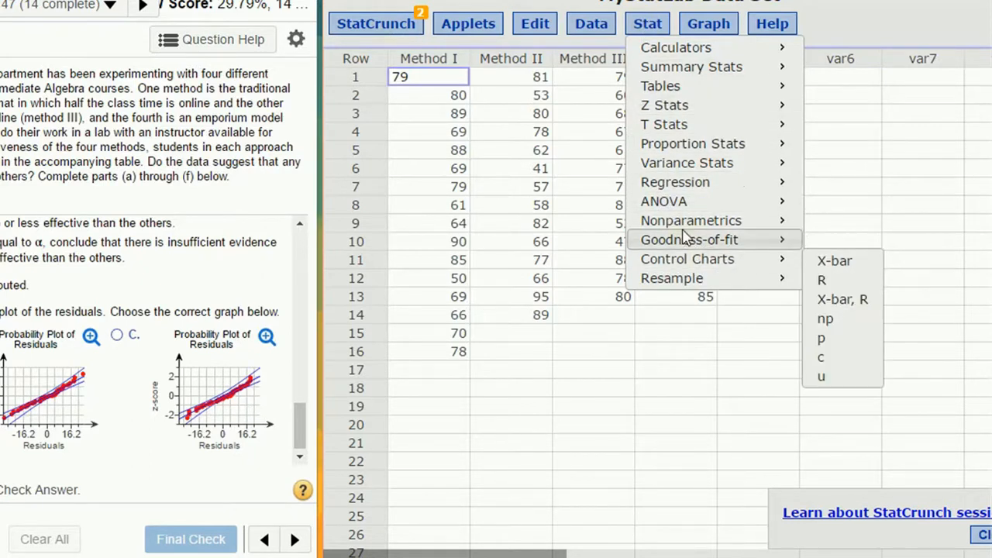
mouse_move(676, 201)
left_click(839, 205)
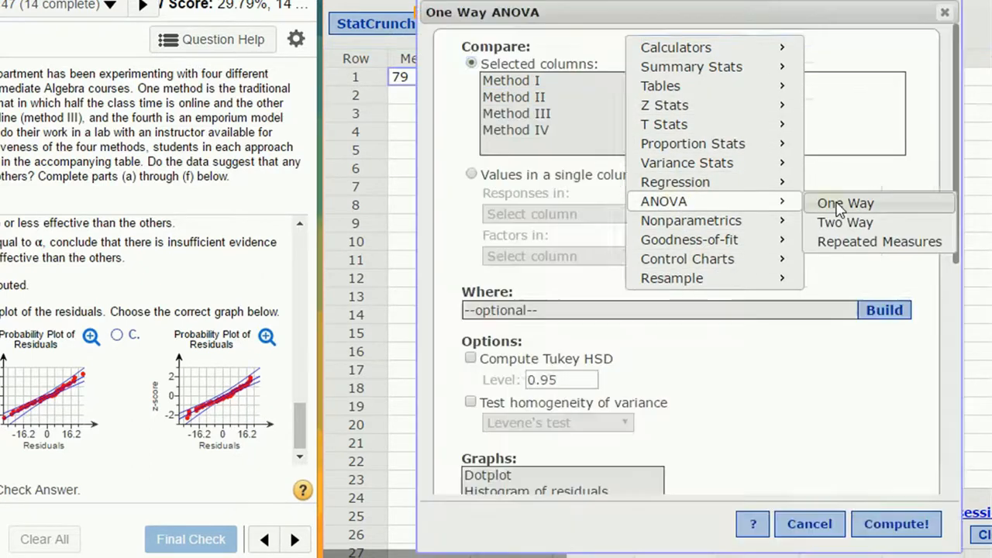
scroll(693, 266, "down", 2)
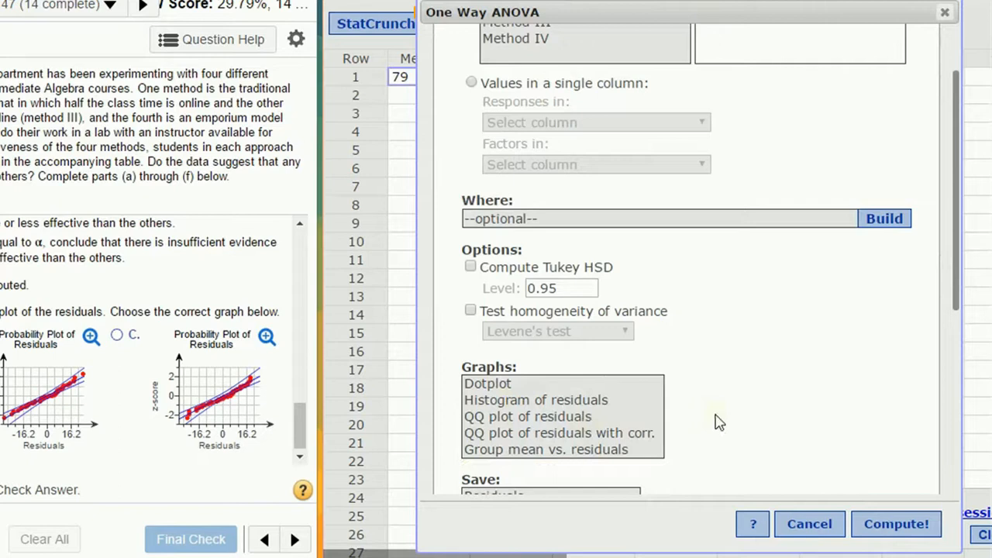
left_click(577, 419)
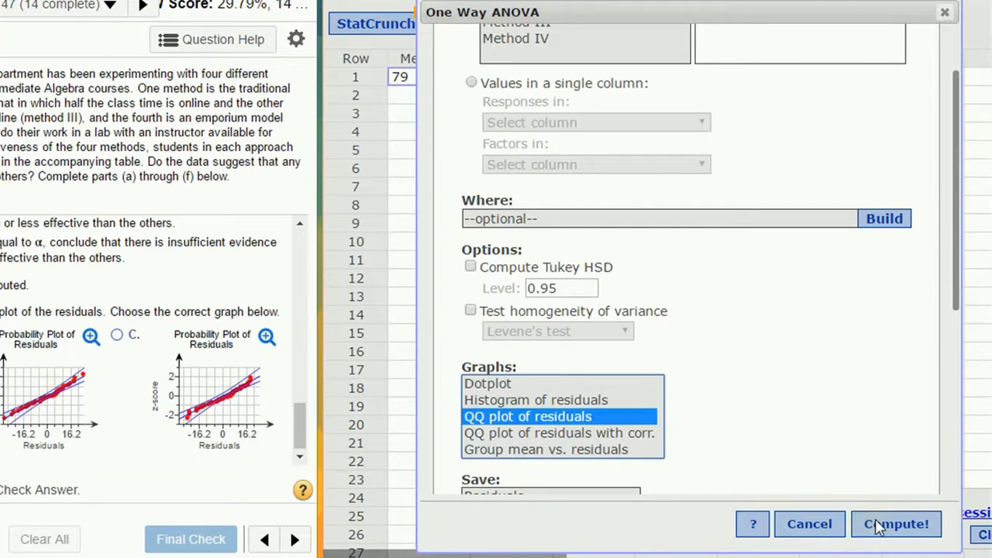
left_click(914, 525)
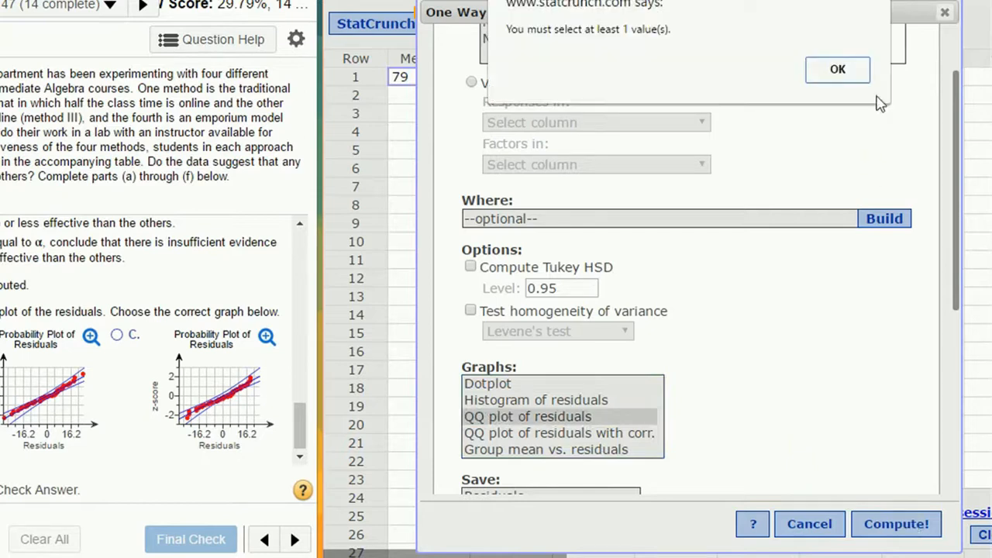
Select columns Method I through Method IV for the ANOVA, compute it and show the QQ plot of residuals
left_click(866, 67)
scroll(784, 172, "up", 1)
left_click(495, 83)
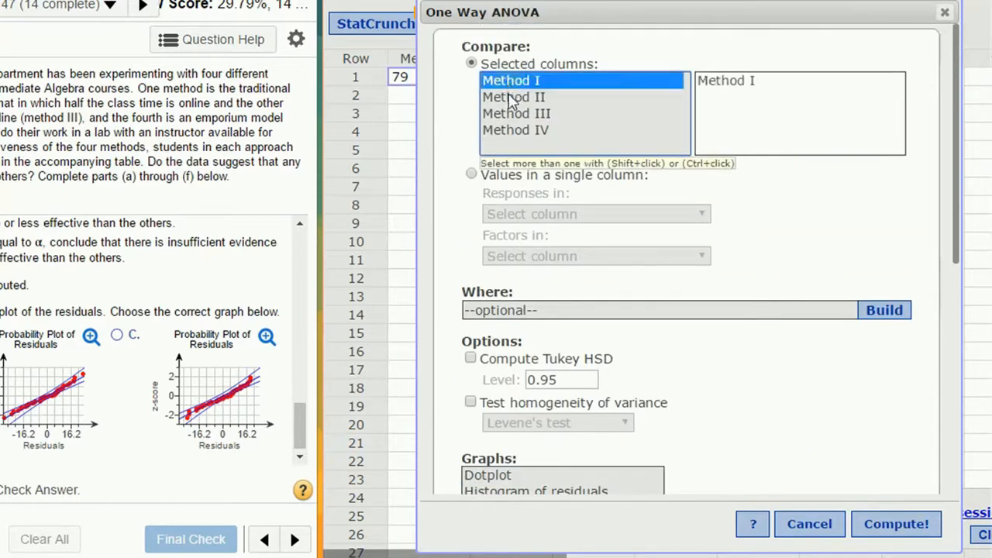
left_click(536, 133, "shift")
scroll(717, 396, "down", 2)
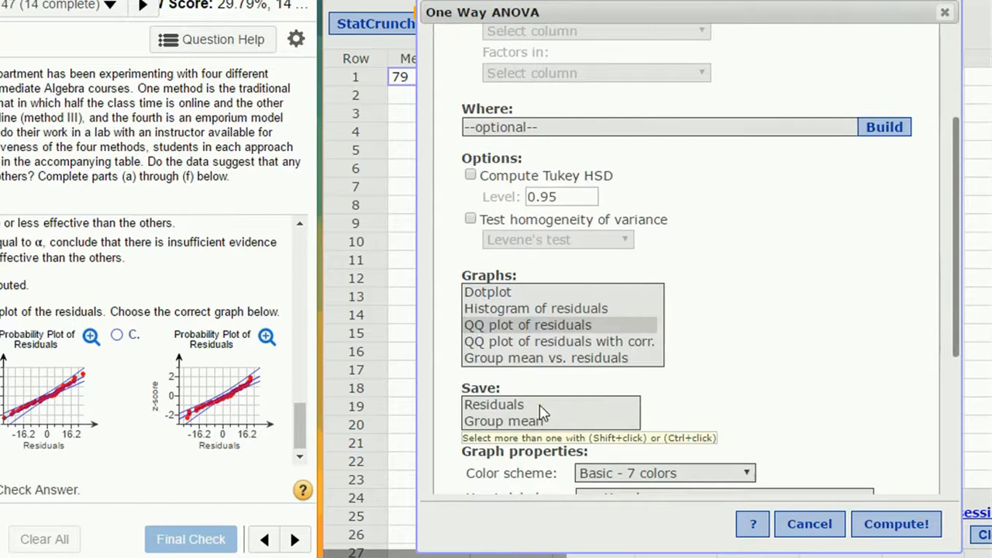
left_click(895, 525)
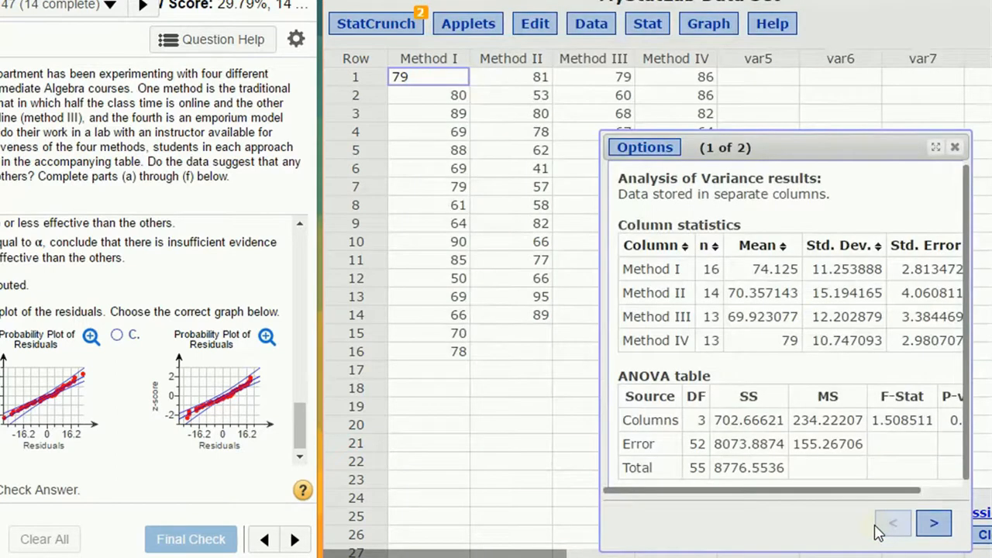
left_click(936, 524)
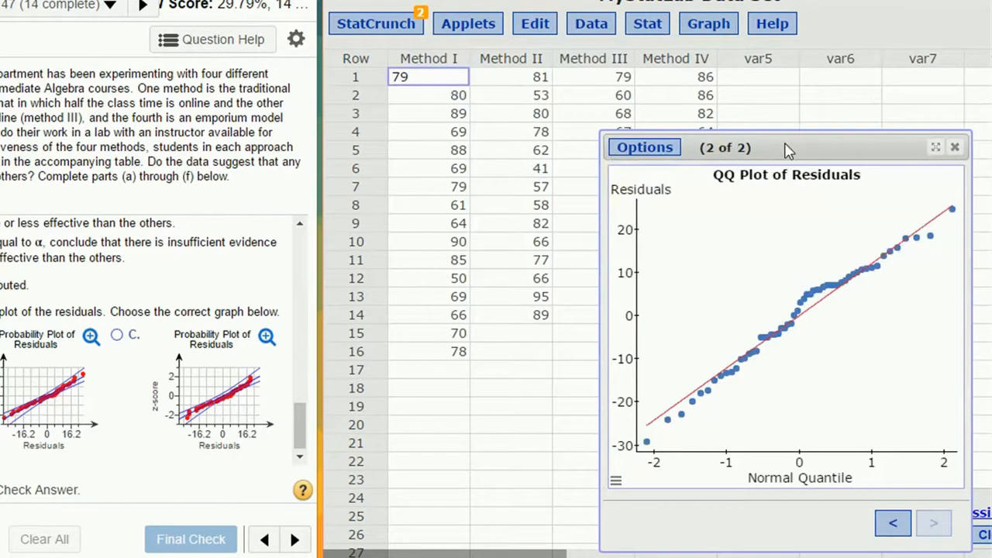
Move the QQ plot closer to the homework and enlarge answer plots B and C in turn to compare them with it
left_click_drag(787, 150, 527, 101)
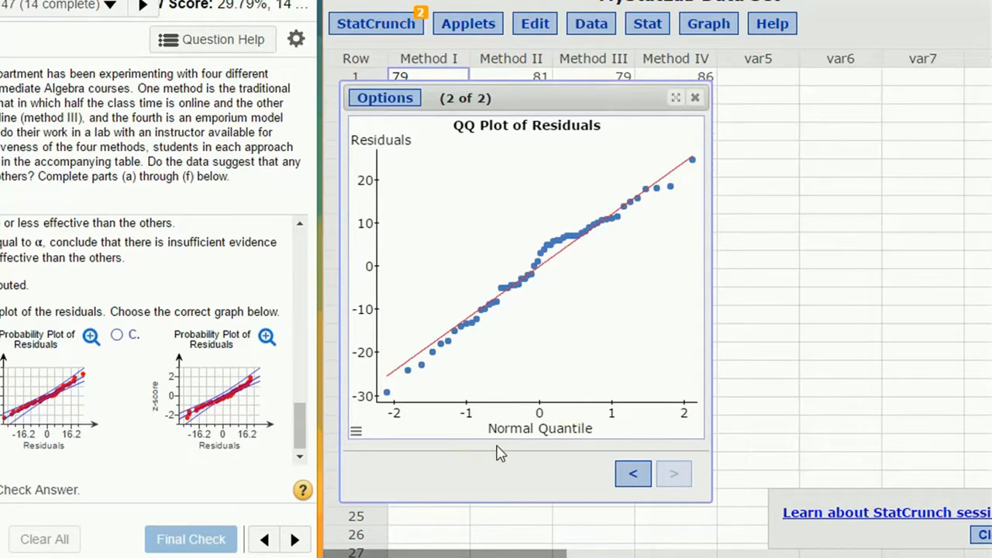
left_click(356, 433)
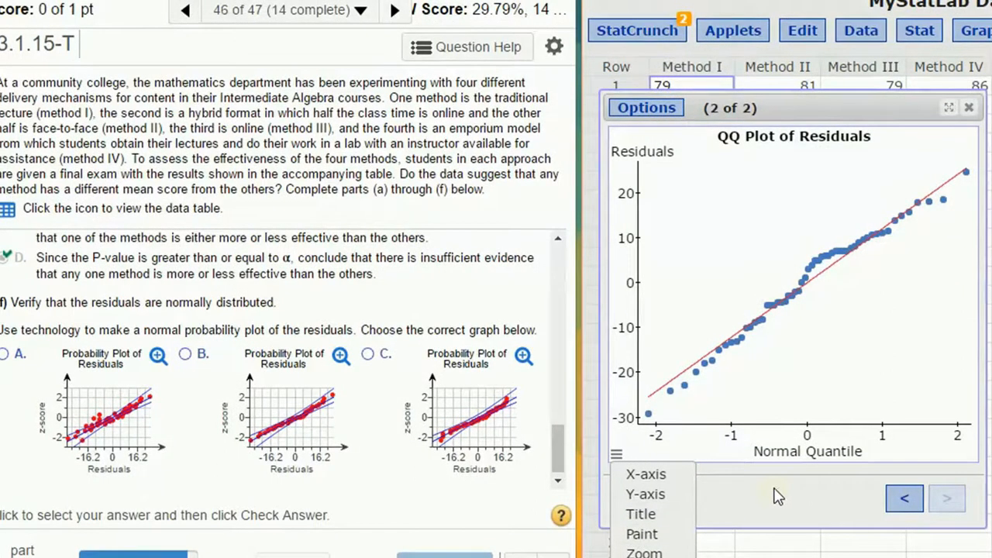
left_click(777, 496)
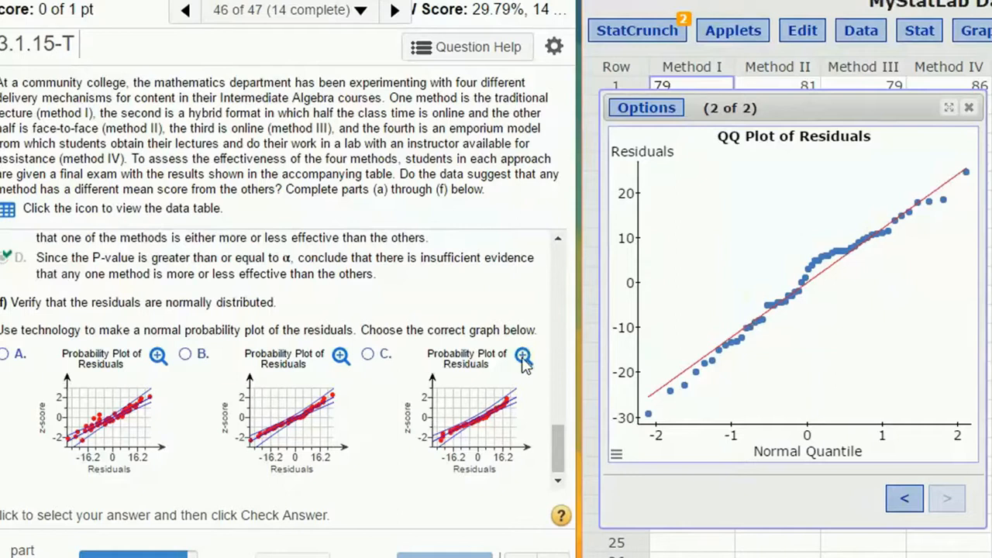
left_click(339, 356)
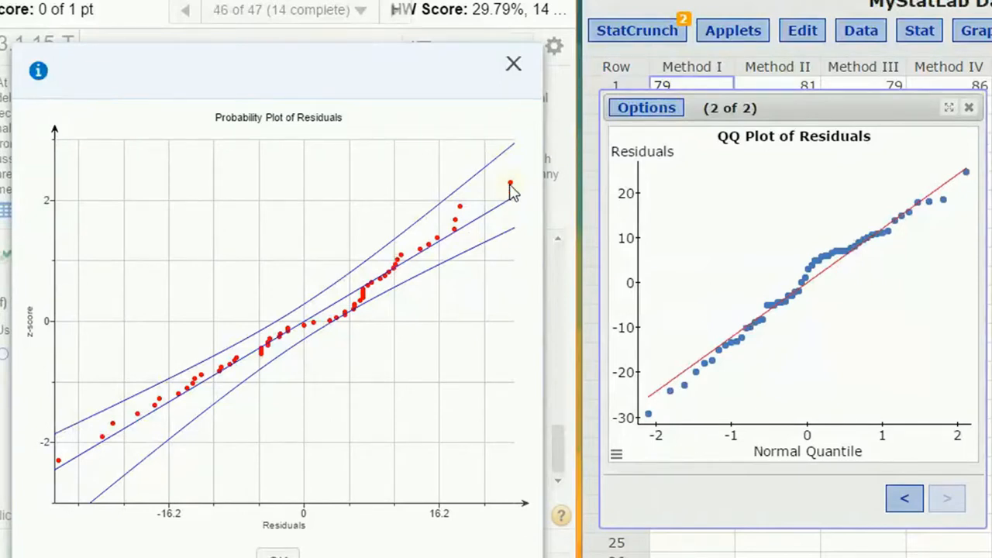
left_click(514, 67)
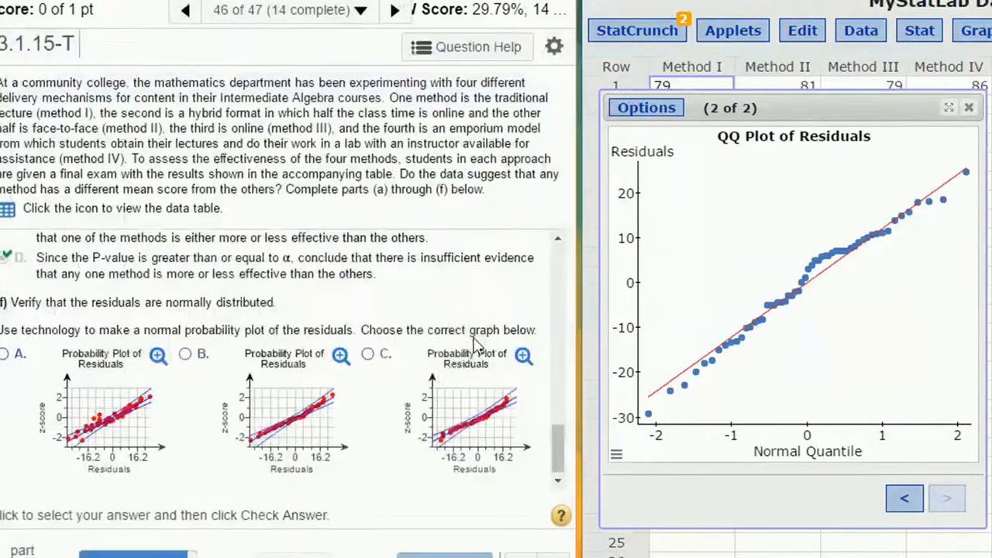
left_click(524, 358)
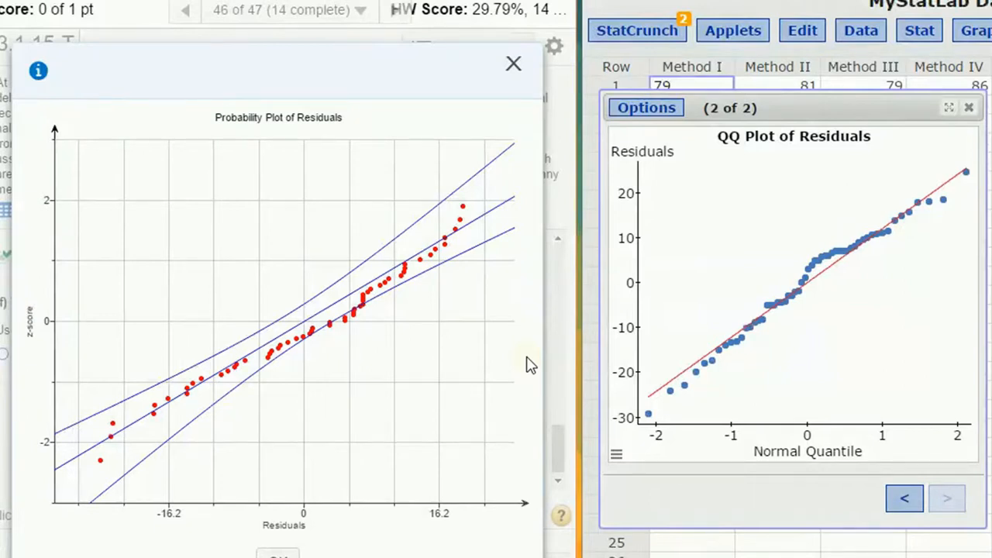
left_click(512, 65)
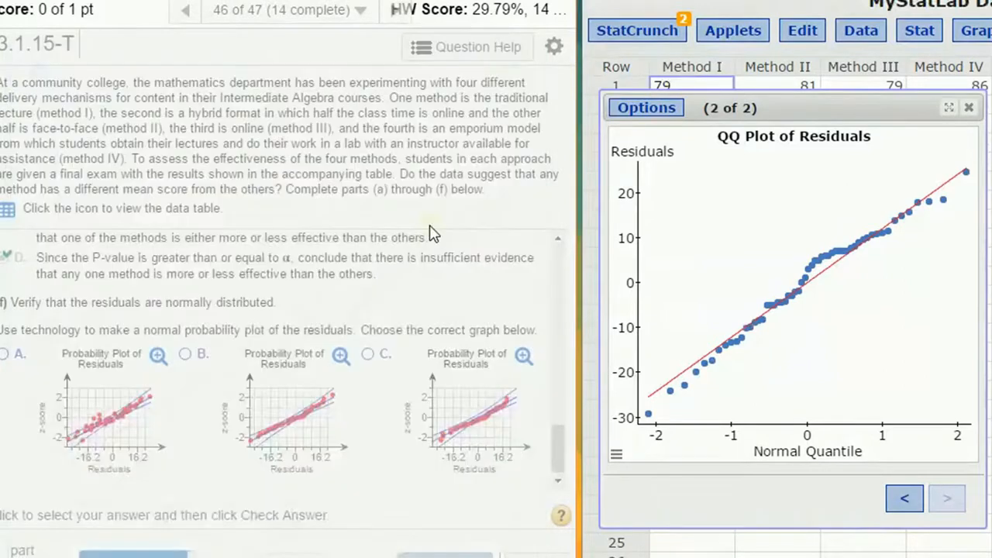
Answer part (f) with probability plot B, then submit and continue to the follow-up question
left_click(186, 354)
key("Return")
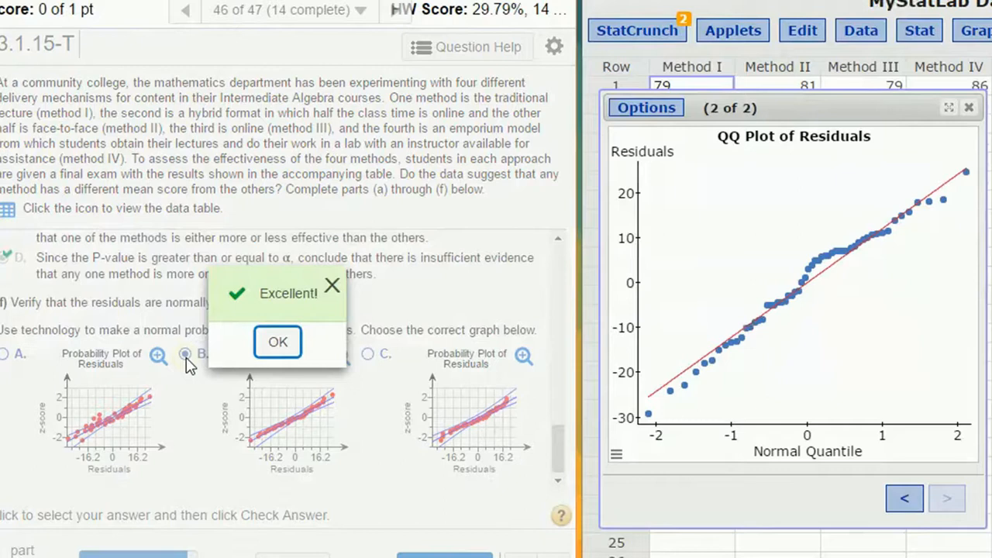
key("Return")
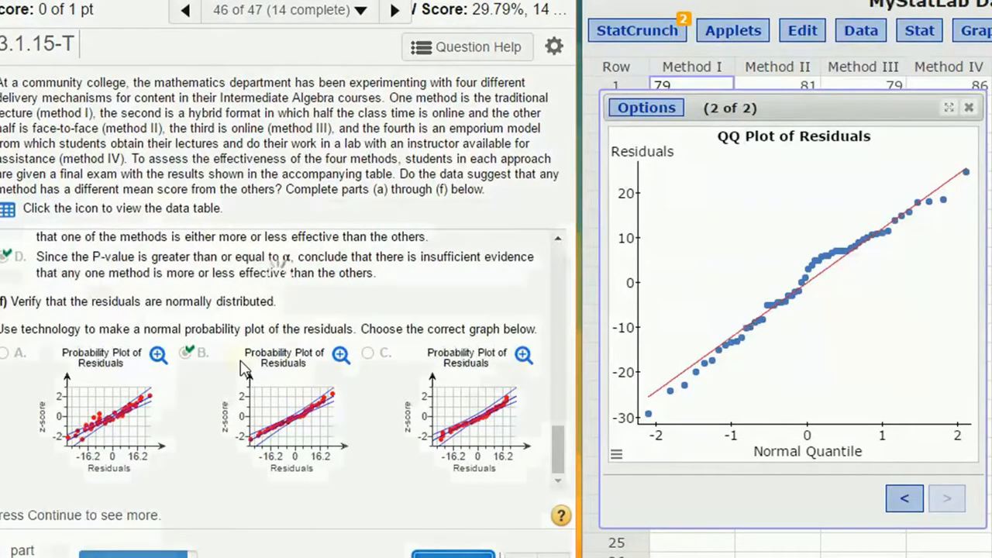
key("Return")
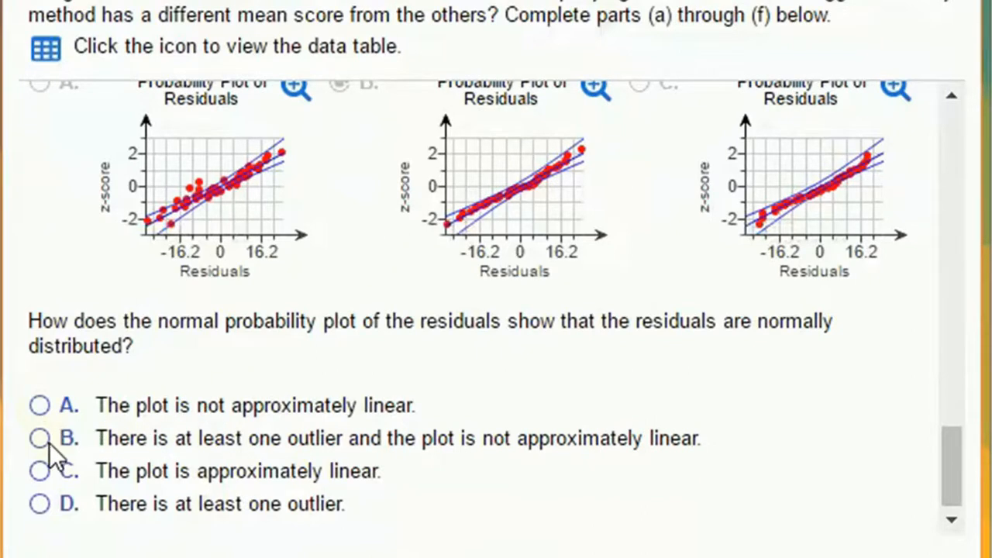
Answer the residual normality question with option C, the plot is approximately linear, and submit it
left_click(40, 471)
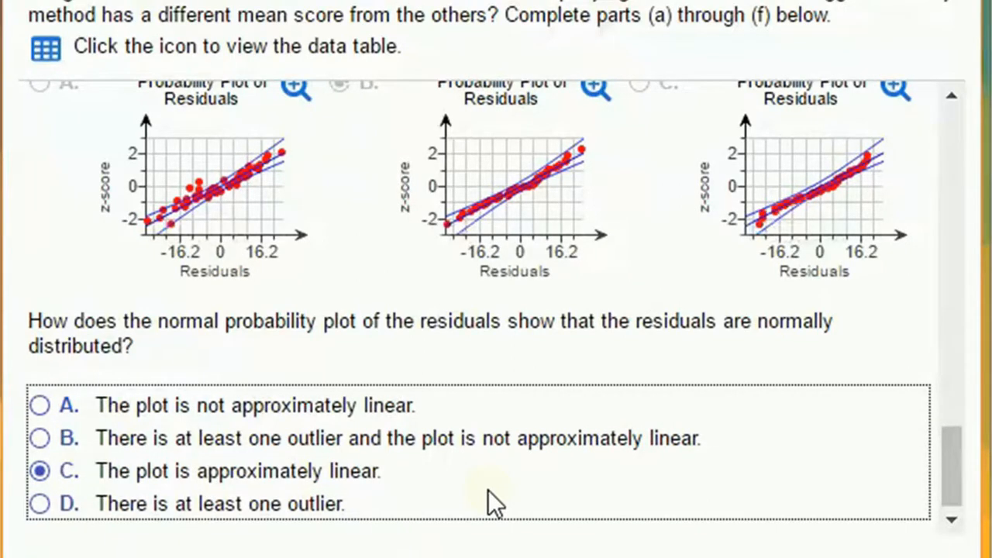
key("Return")
key("Return")
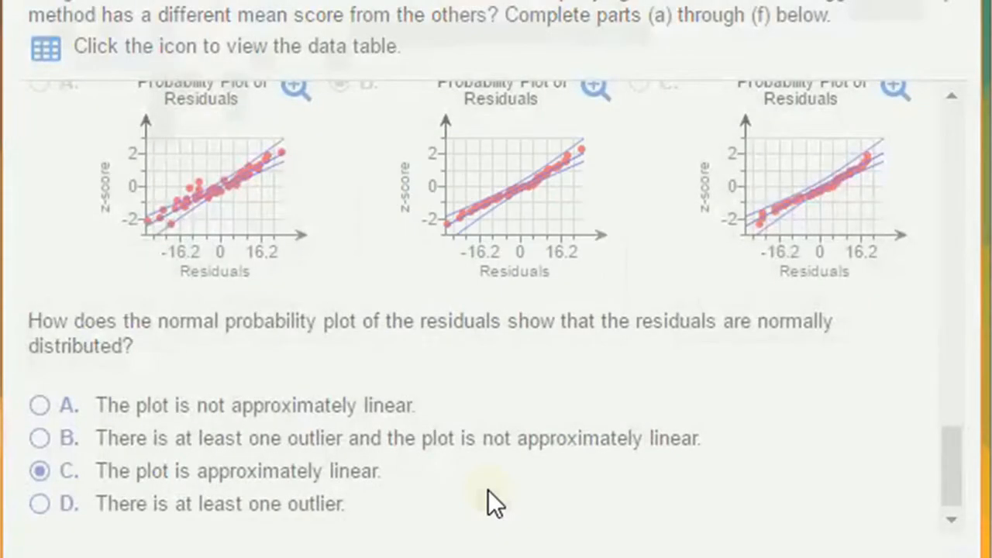
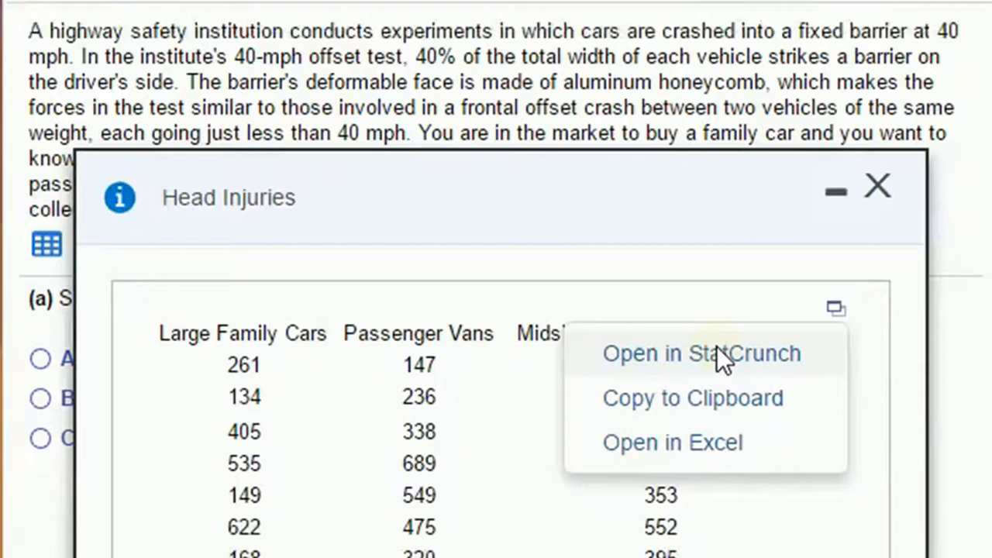
Open the Head Injuries data table in StatCrunch, then close the table in the homework
left_click(716, 345)
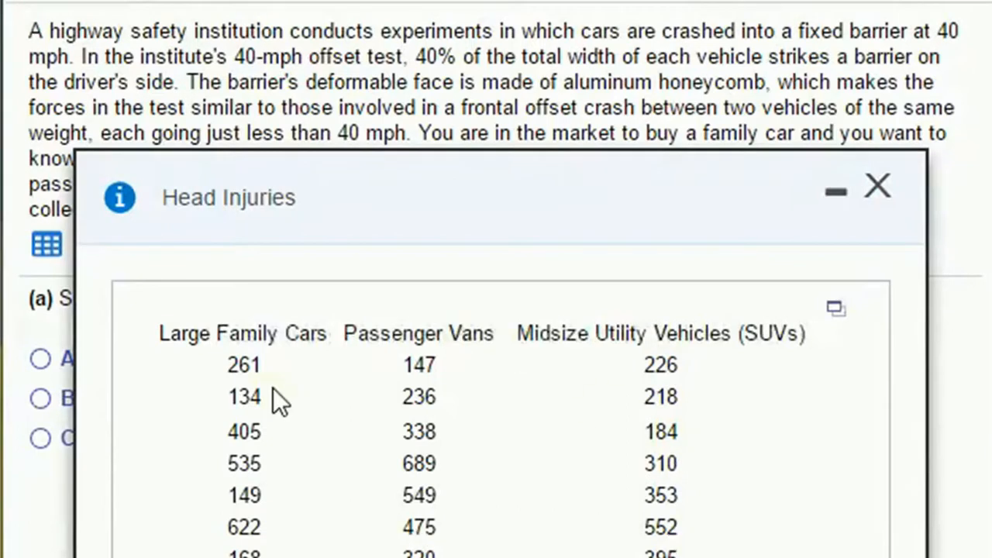
left_click(887, 184)
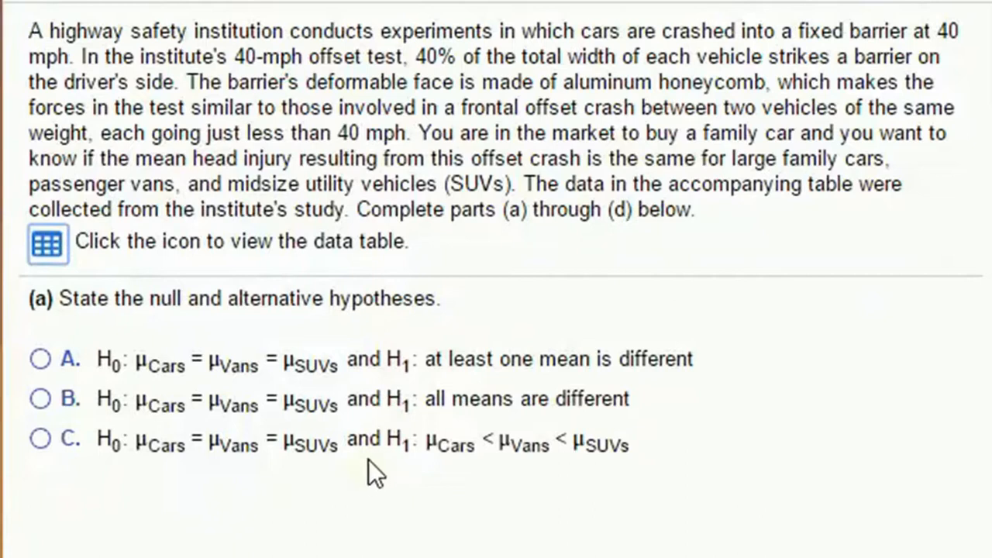
Answer part (a) with option A, equal means for H0 and at least one mean different for H1, then submit and continue
left_click(41, 358)
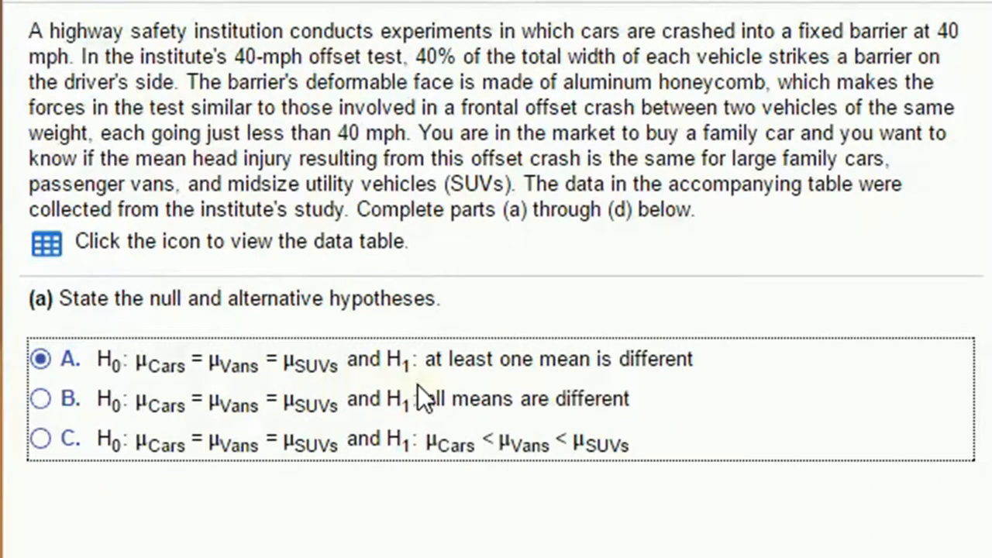
key("Return")
key("Return")
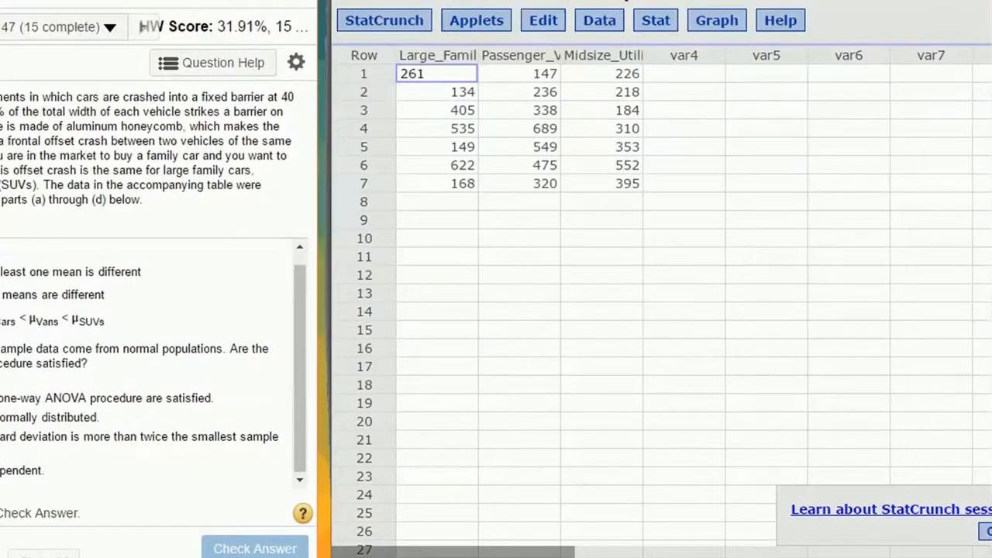
Compute column summary statistics for Large_Family_Cars, Passenger_Vans and Midsize_Utility_Vehicles
left_click(656, 20)
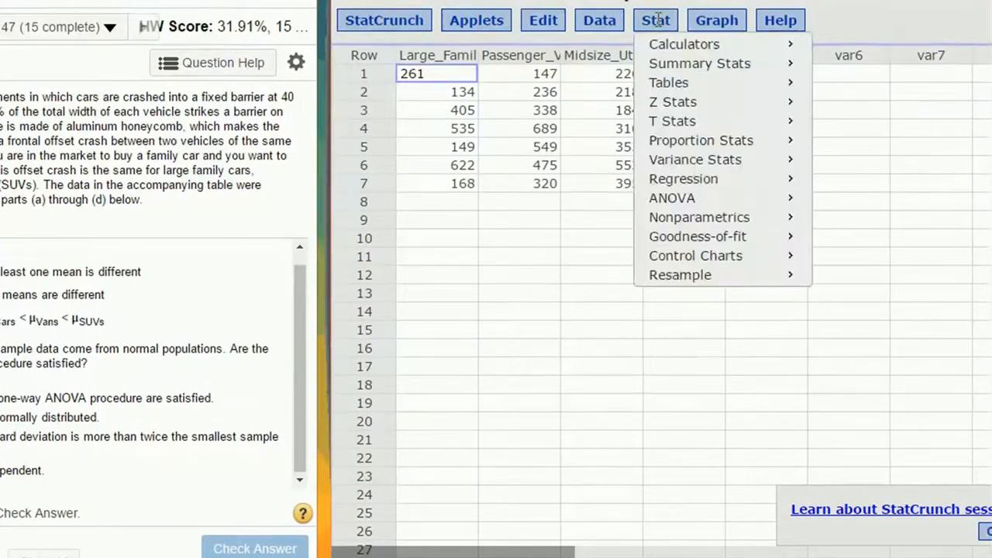
left_click(707, 63)
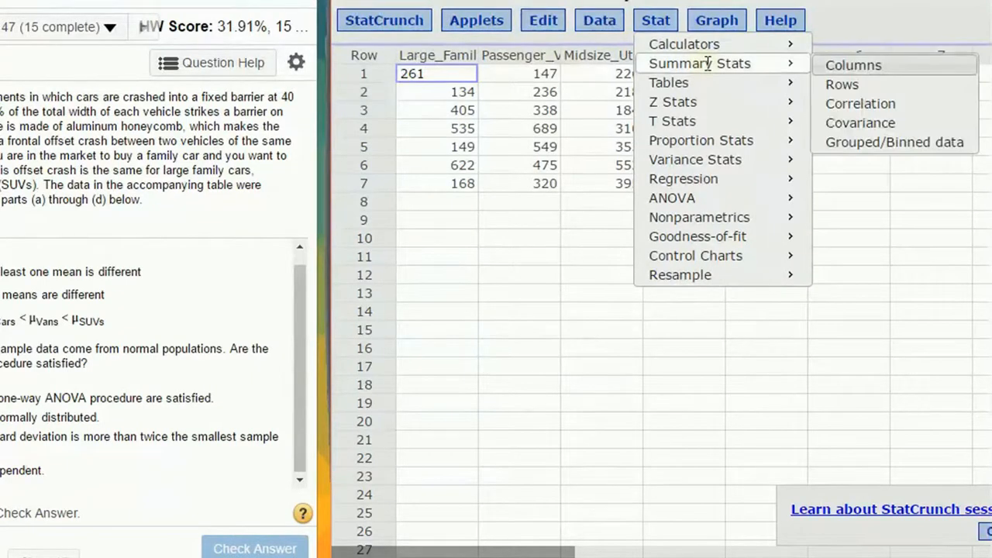
left_click(875, 65)
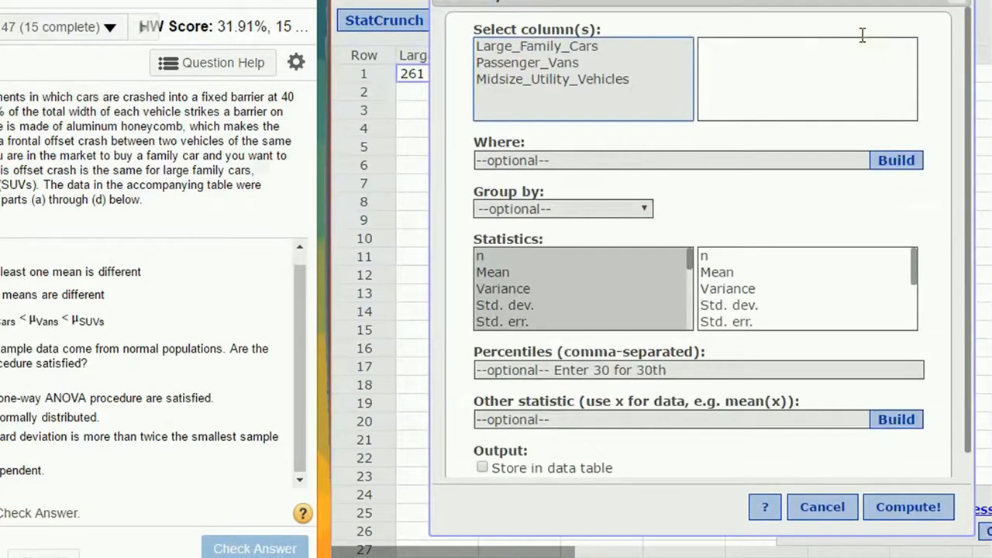
left_click_drag(534, 46, 552, 79)
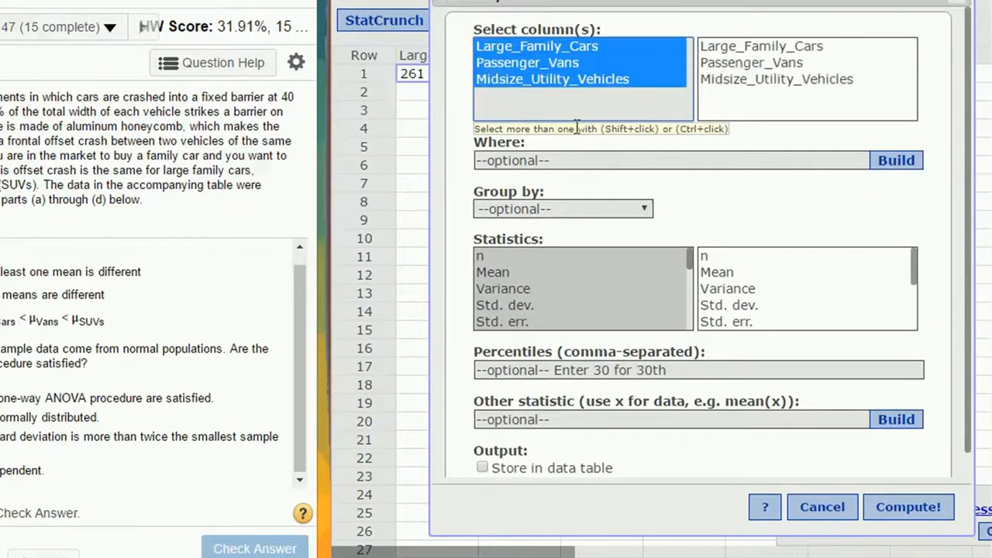
left_click(927, 510)
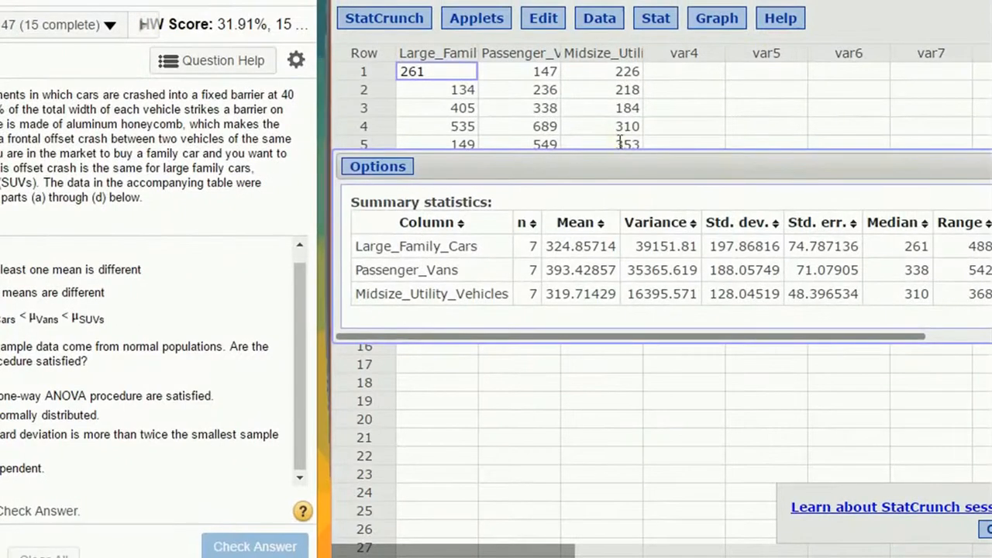
Run a Shapiro-Wilk normality test on all three vehicle columns, review the results and close them
left_click(649, 20)
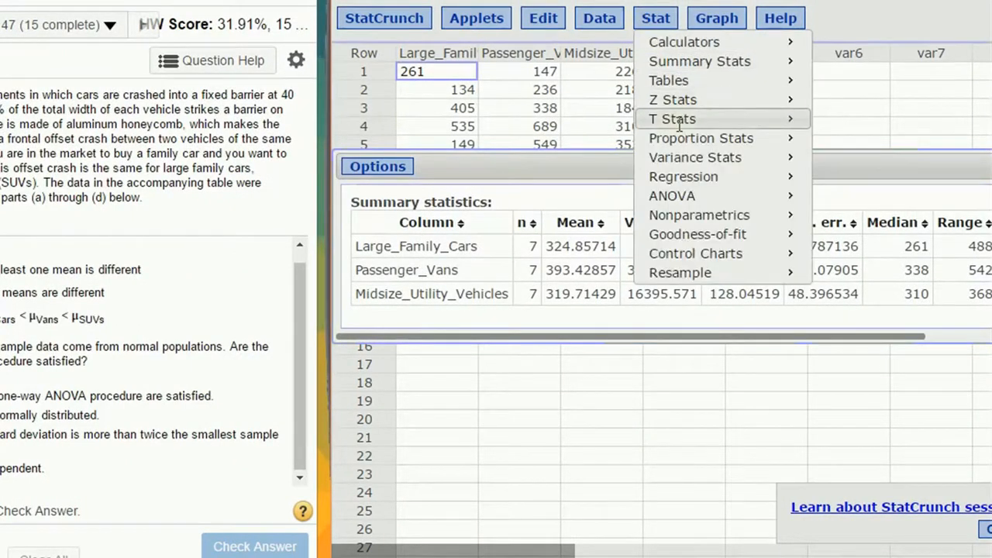
mouse_move(702, 234)
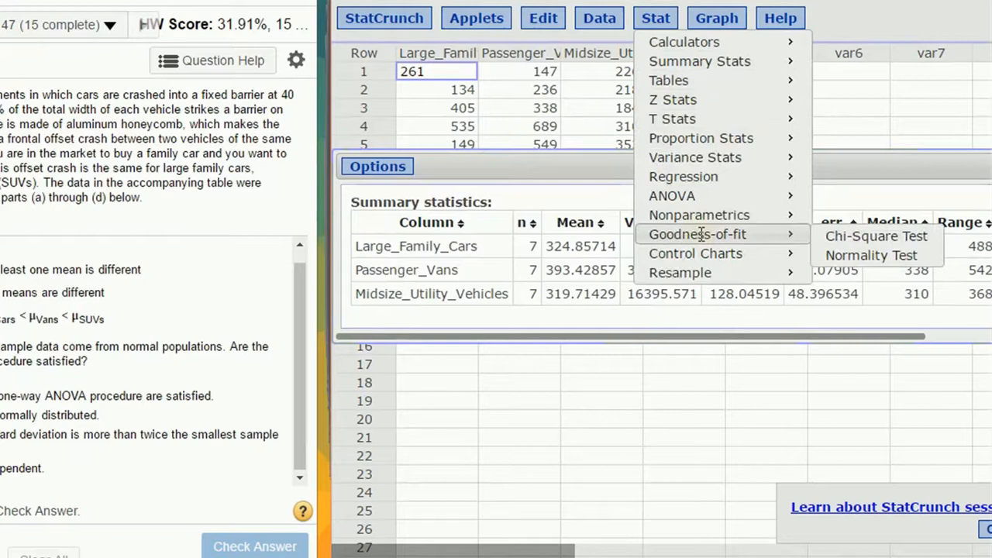
left_click(861, 256)
left_click(571, 102)
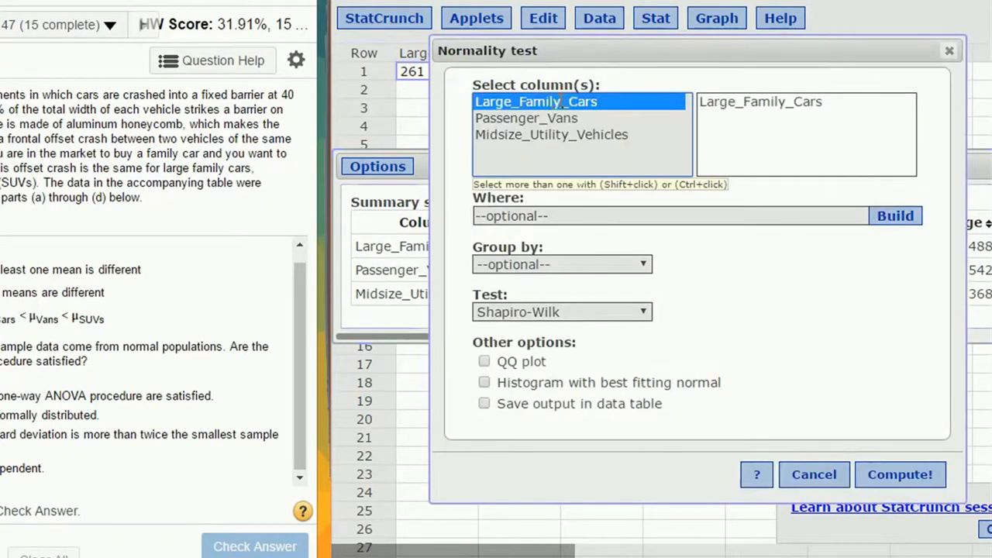
left_click(546, 134, "shift")
left_click(891, 467)
left_click_drag(806, 125, 582, 110)
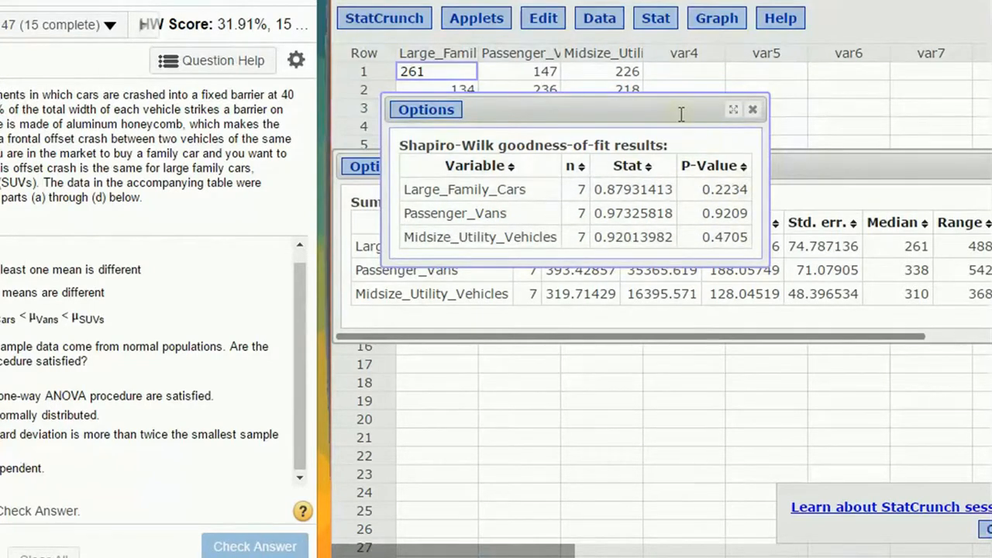
left_click(752, 109)
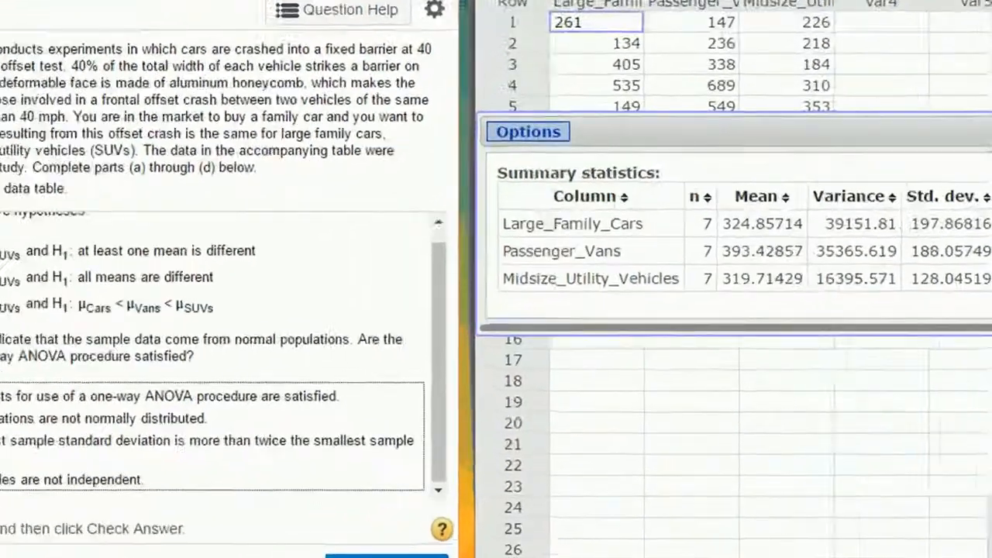
Answer part (b) with option A, all requirements for one-way ANOVA are satisfied, then submit and continue
left_click(38, 400)
key("Return")
key("Return")
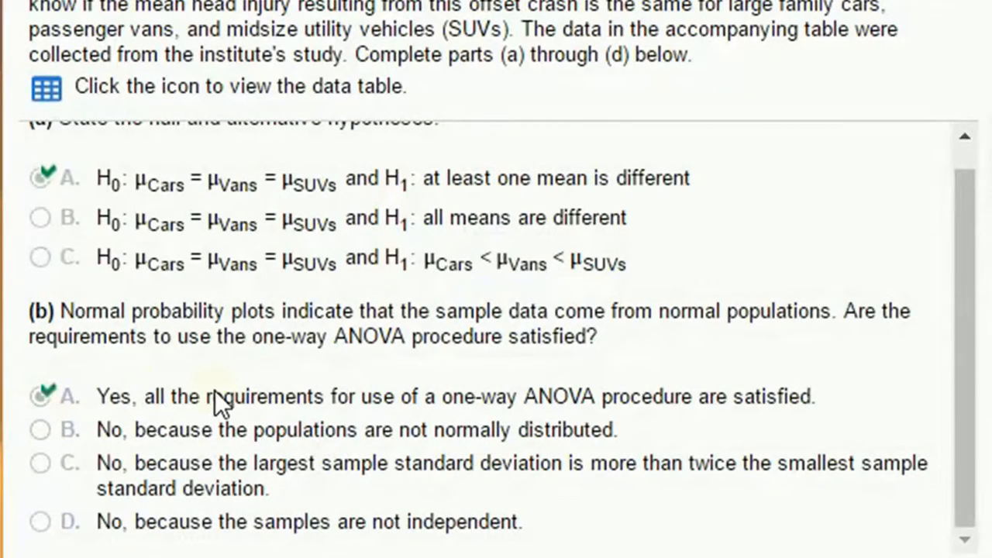
Compute a one-way ANOVA comparing the Large_Family_Cars, Passenger_Vans and Midsize_Utility_Vehicles columns for part (c)
scroll(218, 391, "down", 2)
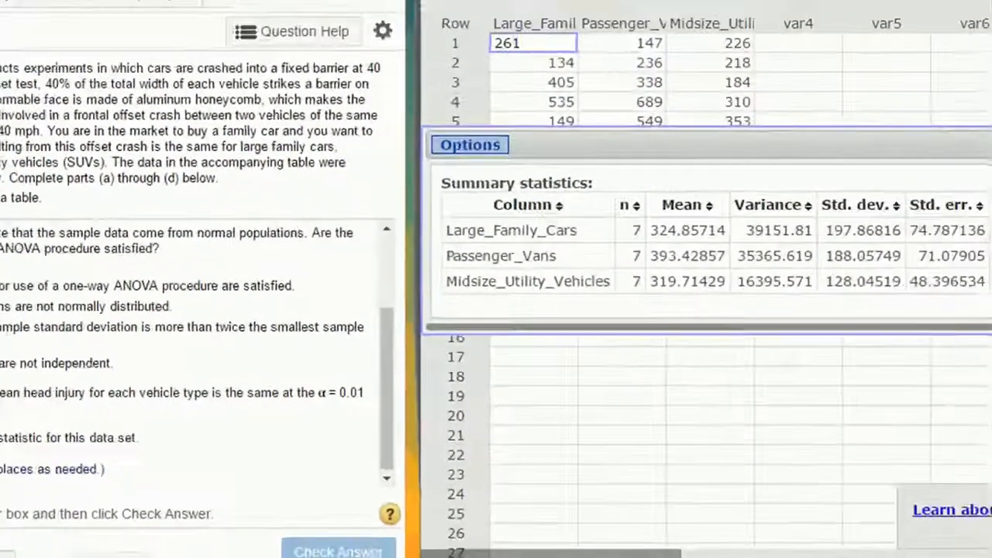
left_click(659, 18)
mouse_move(683, 193)
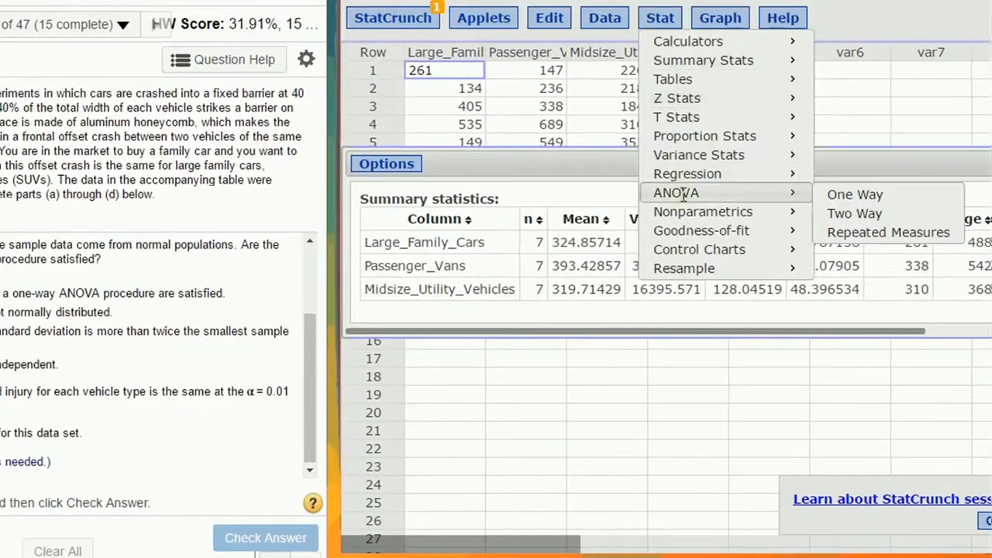
left_click(844, 195)
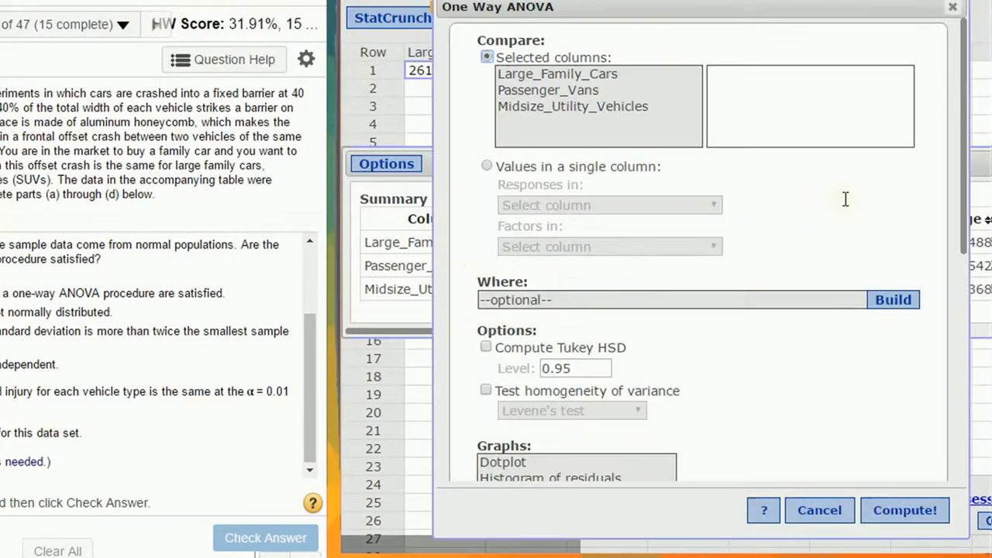
left_click(519, 75)
left_click(542, 106, "shift")
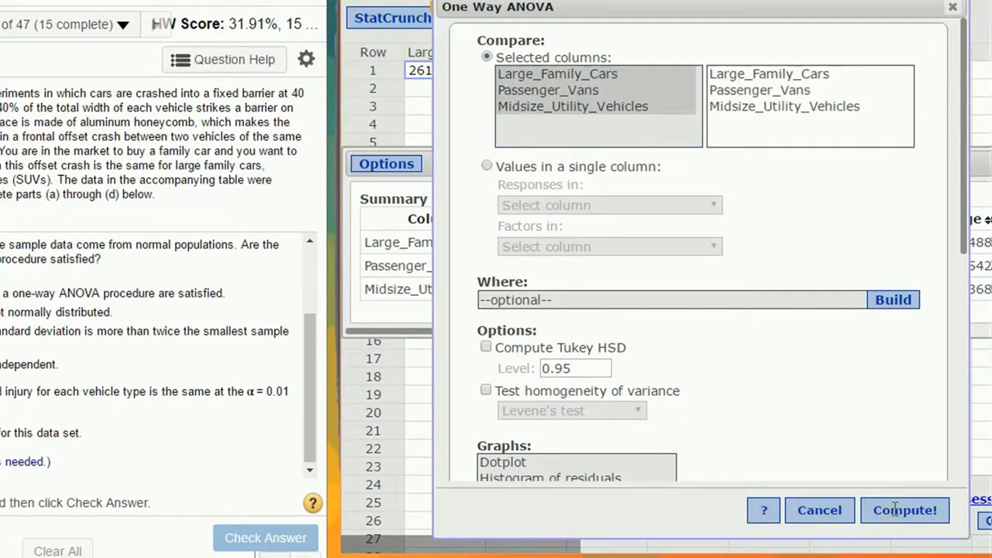
left_click(899, 510)
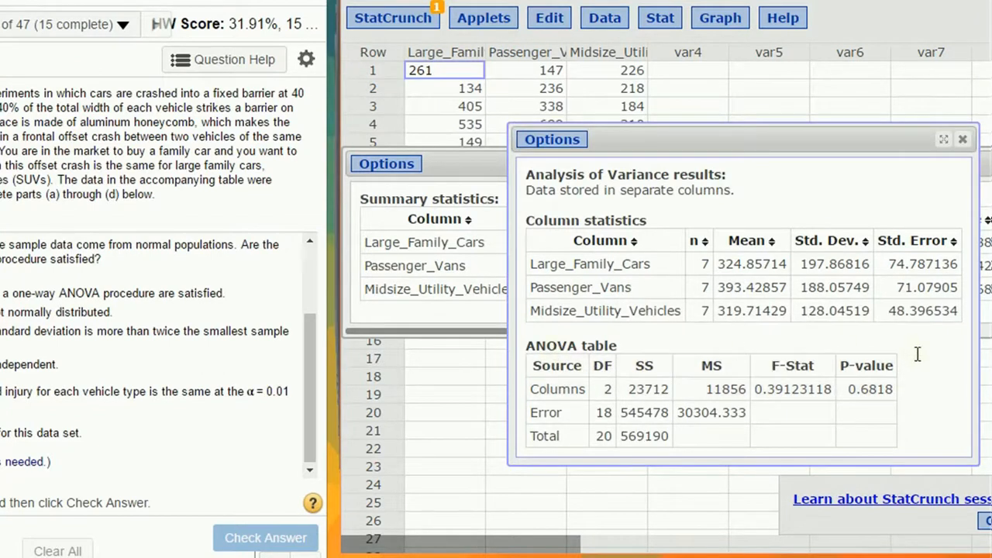
Enter 0.391 from the ANOVA table as the F-test statistic in part (c), then submit and continue
left_click_drag(753, 392, 795, 392)
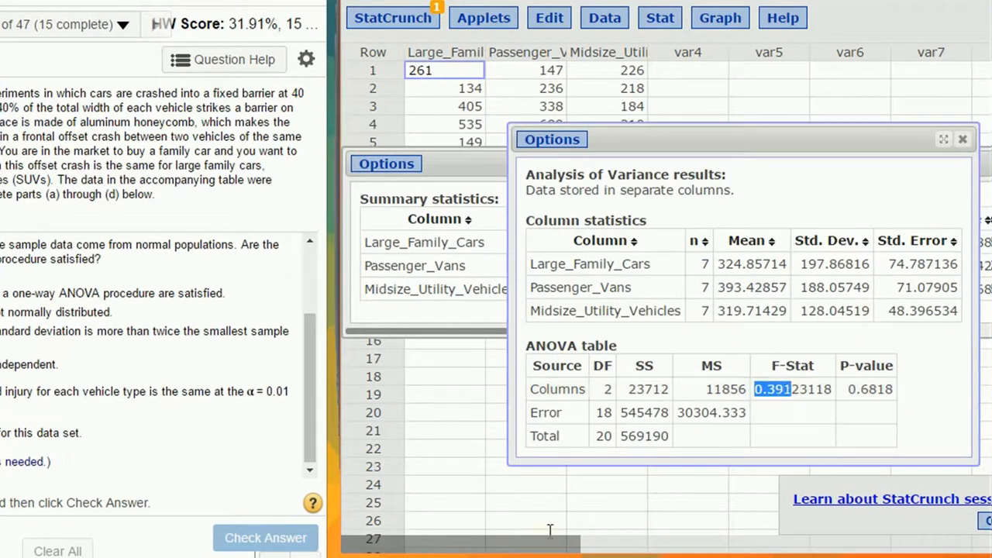
left_click(22, 418)
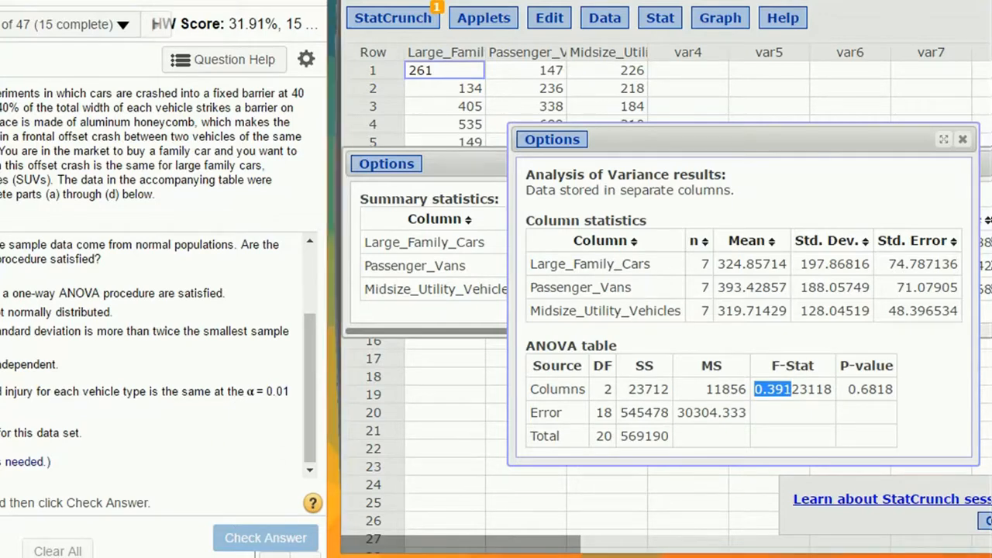
type("0.391")
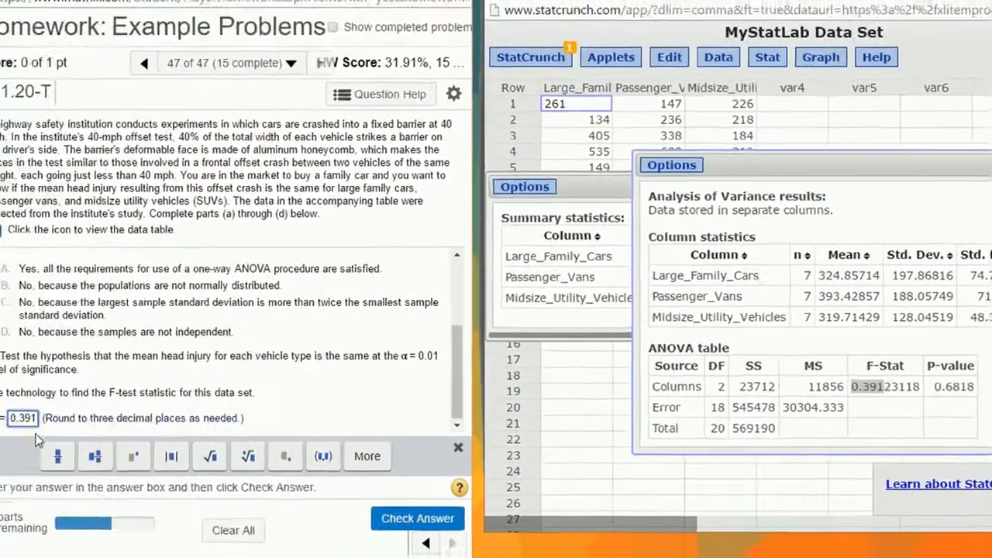
key("Return")
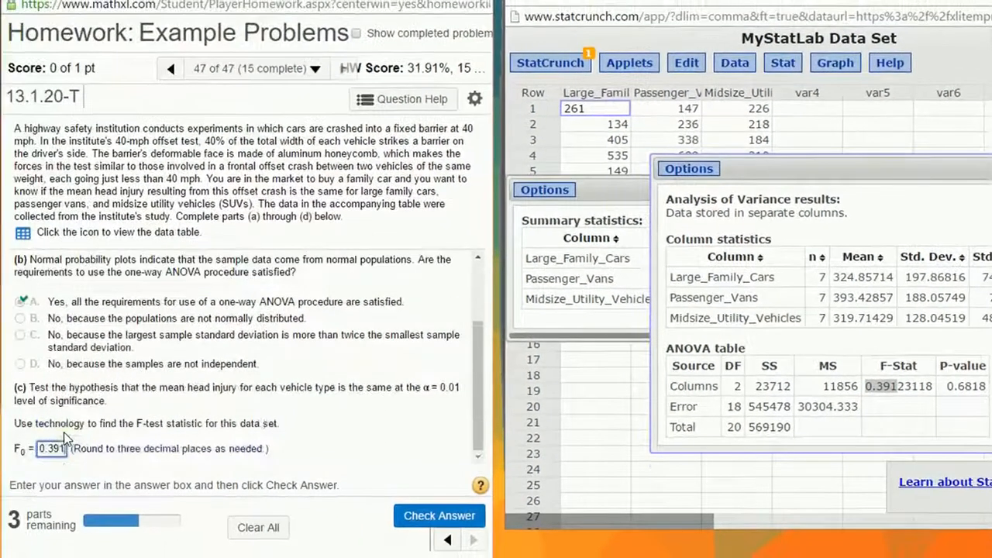
key("Return")
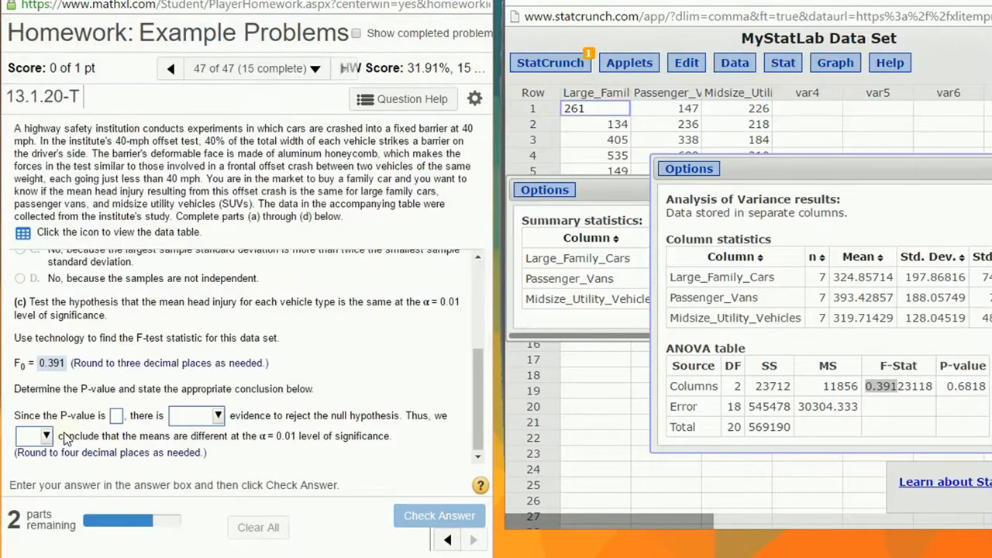
Complete the part (c) conclusion with P-value .6818, "insufficient" evidence and "cannot" conclude, then submit and continue to part (d)
left_click(116, 416)
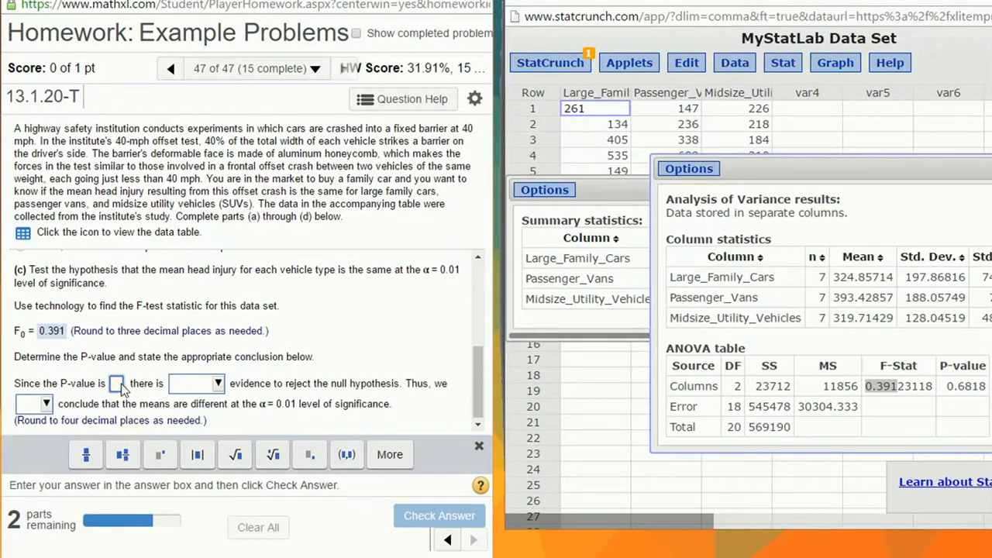
type(".68")
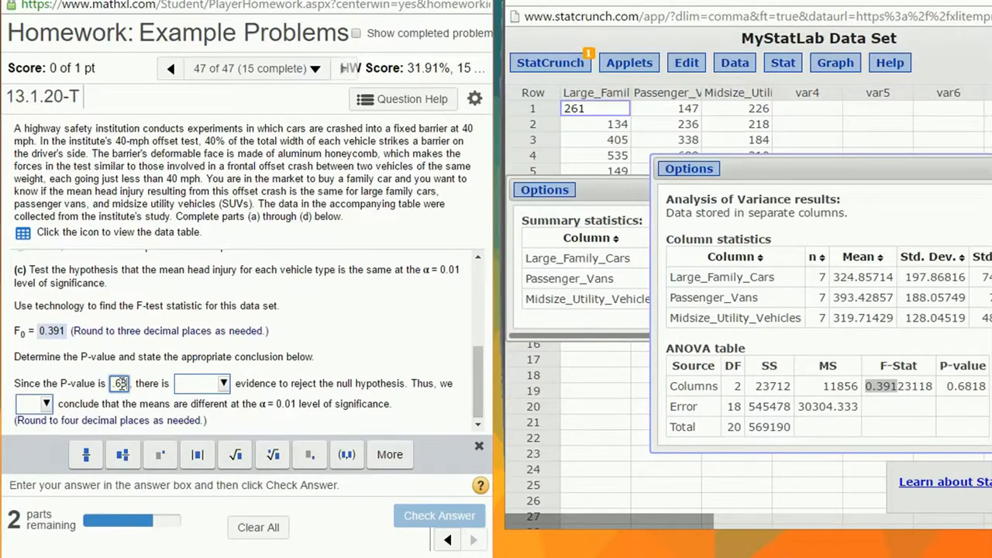
type("18")
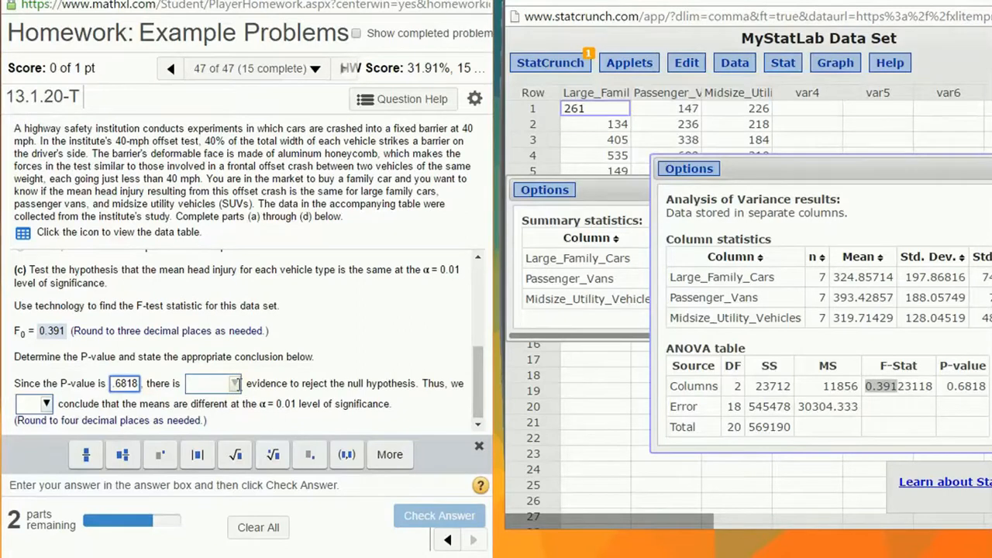
left_click(234, 383)
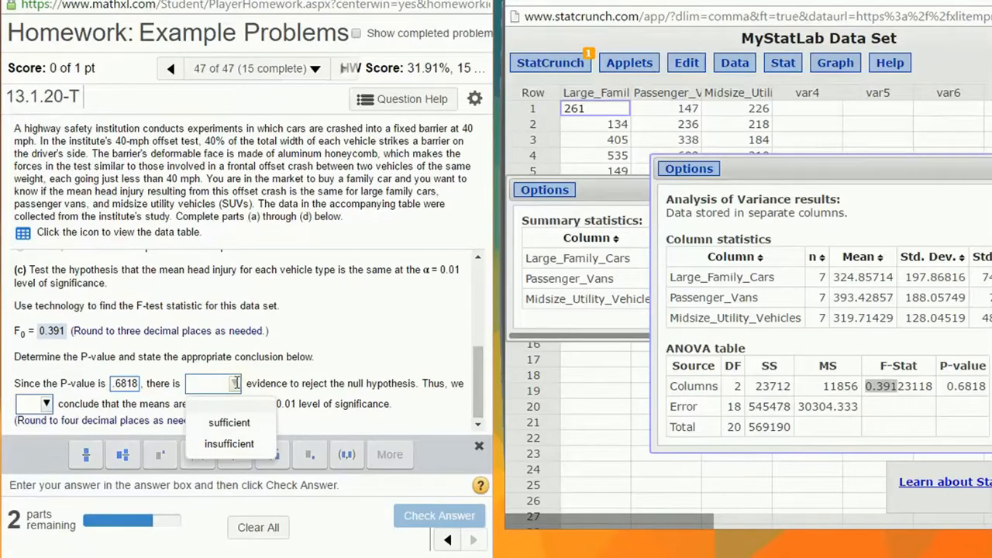
left_click(233, 443)
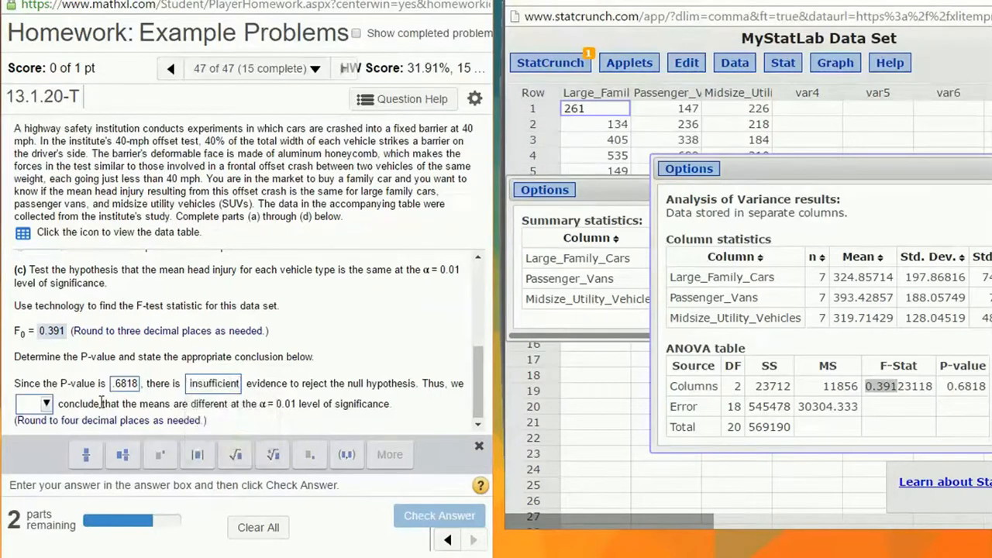
left_click(48, 400)
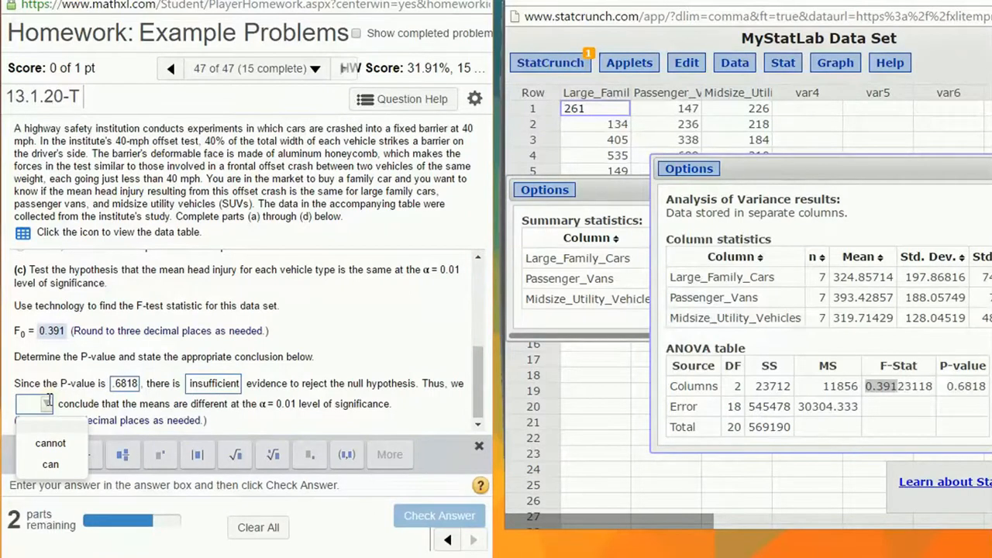
left_click(51, 443)
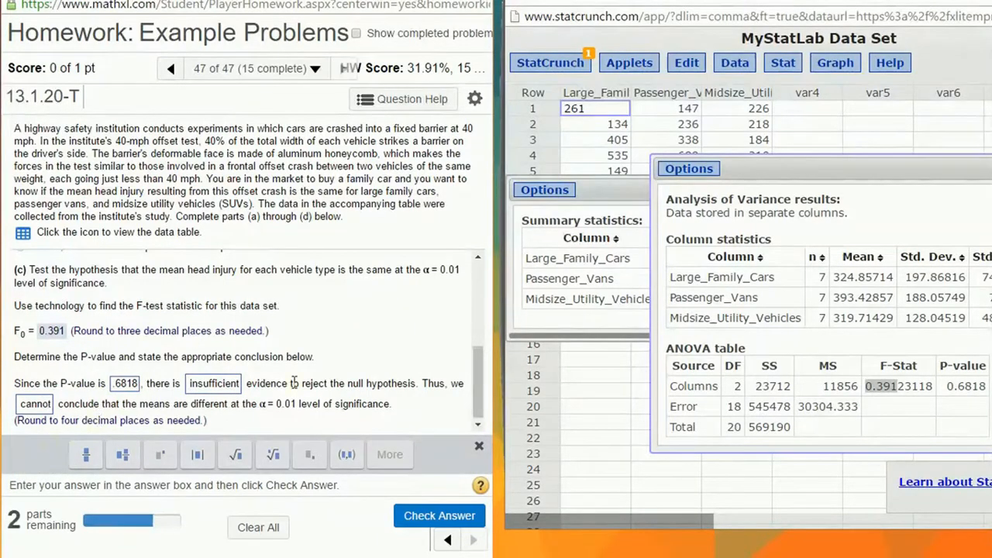
key("Return")
key("Return")
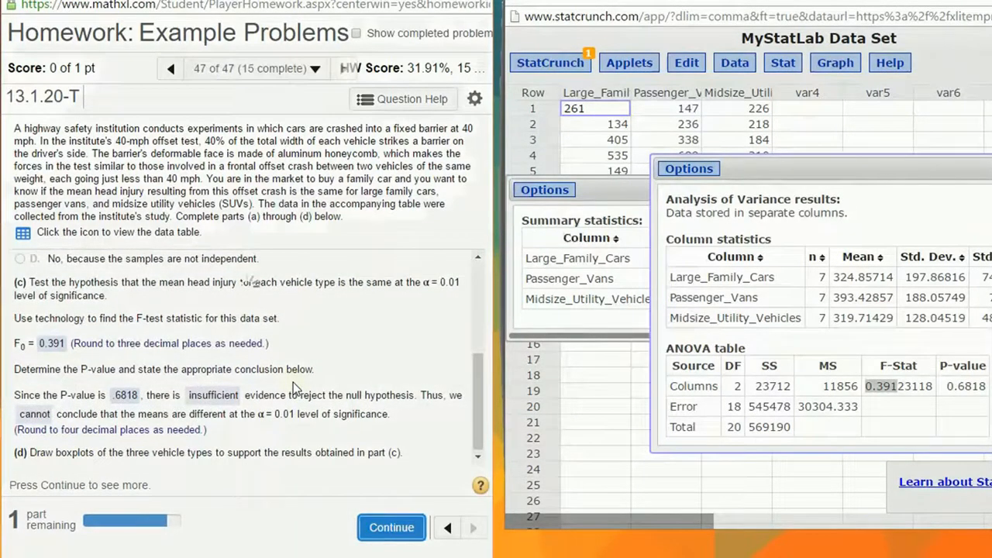
key("Return")
Bring up the part (d) graph choices, dismiss the ANOVA results and move the summary statistics clear of the data rows
scroll(293, 382, "down", 2)
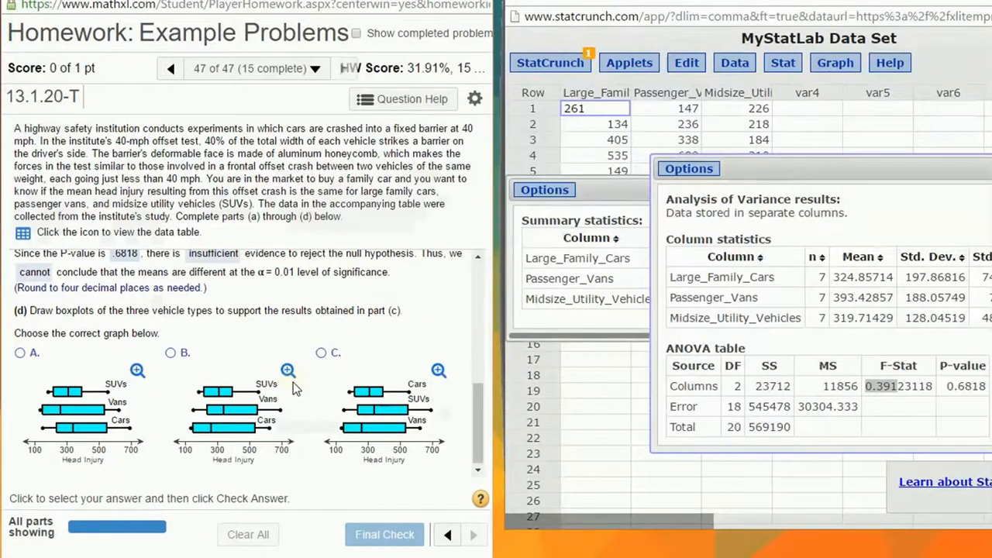
left_click(991, 168)
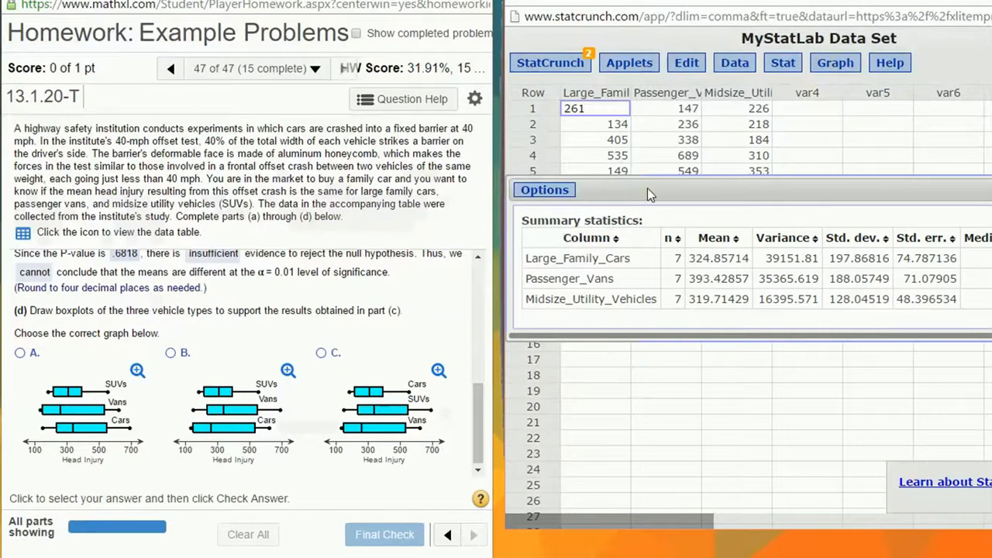
left_click_drag(658, 192, 672, 379)
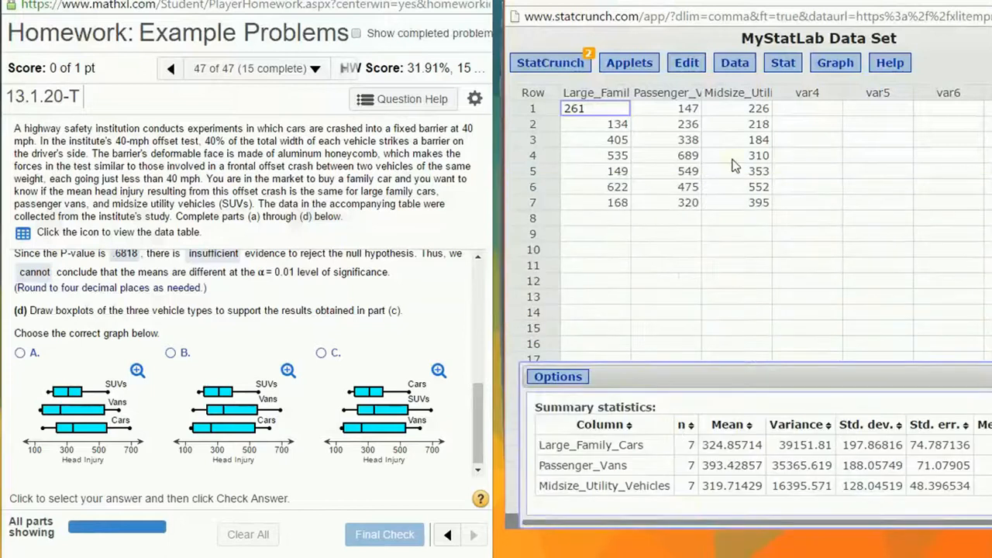
Create horizontal boxplots of Large_Family_Cars, Passenger_Vans and Midsize_Utility_Vehicles, and enlarge the resulting graph beside the homework question
left_click(784, 62)
left_click(831, 63)
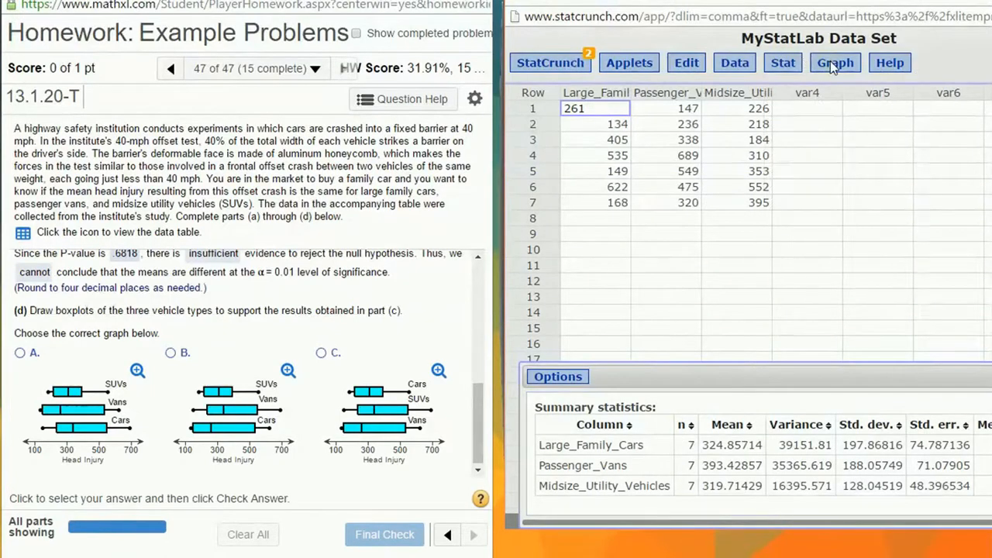
left_click(830, 62)
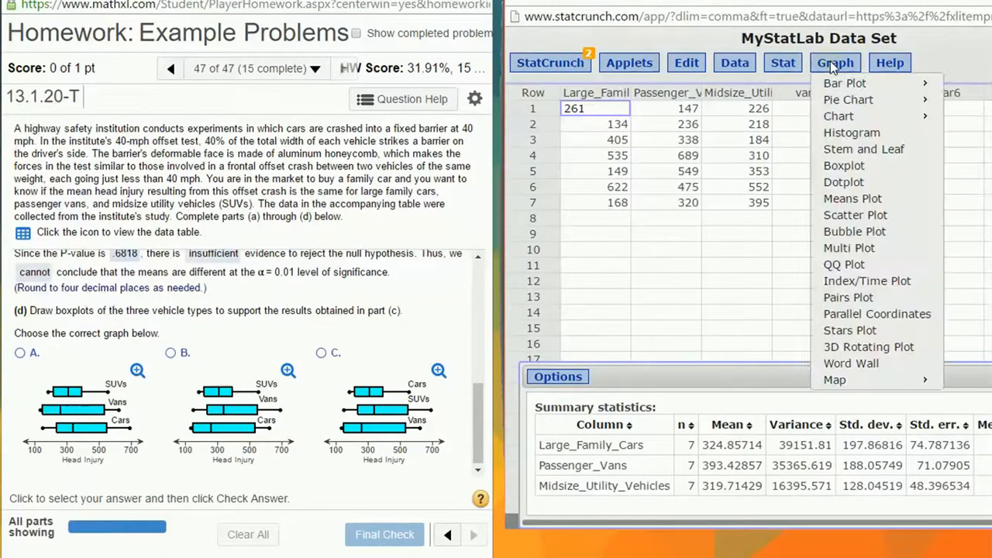
left_click(849, 170)
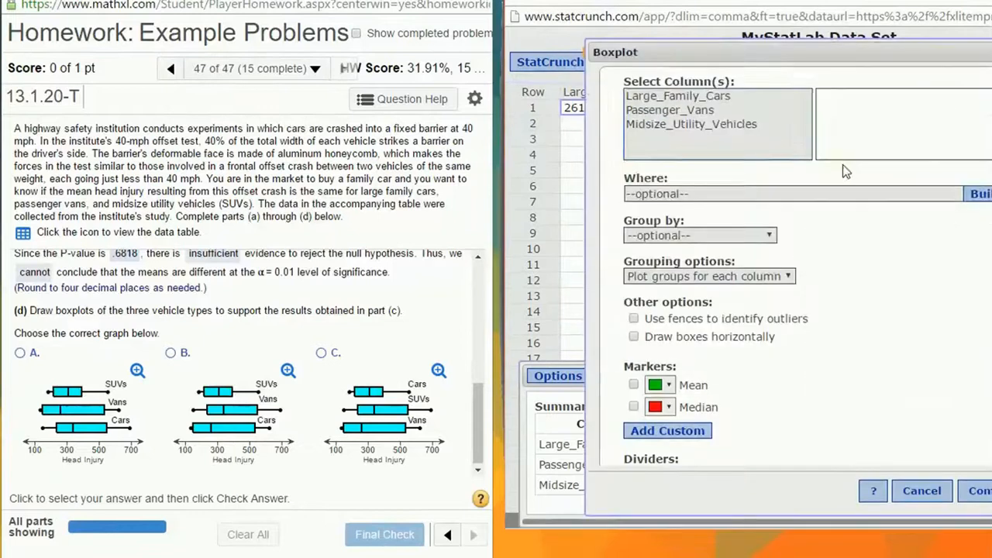
left_click(676, 97)
left_click(674, 124, "shift")
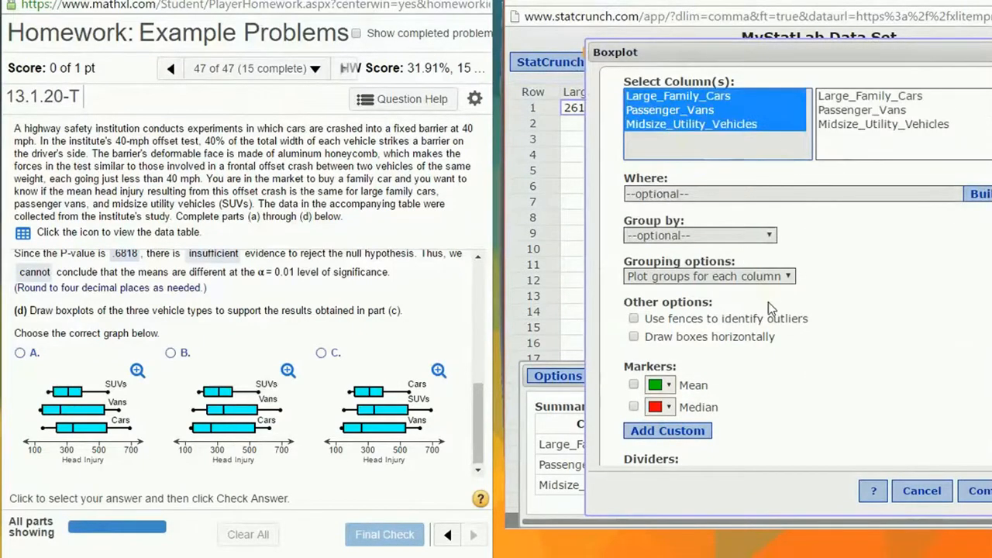
left_click(633, 336)
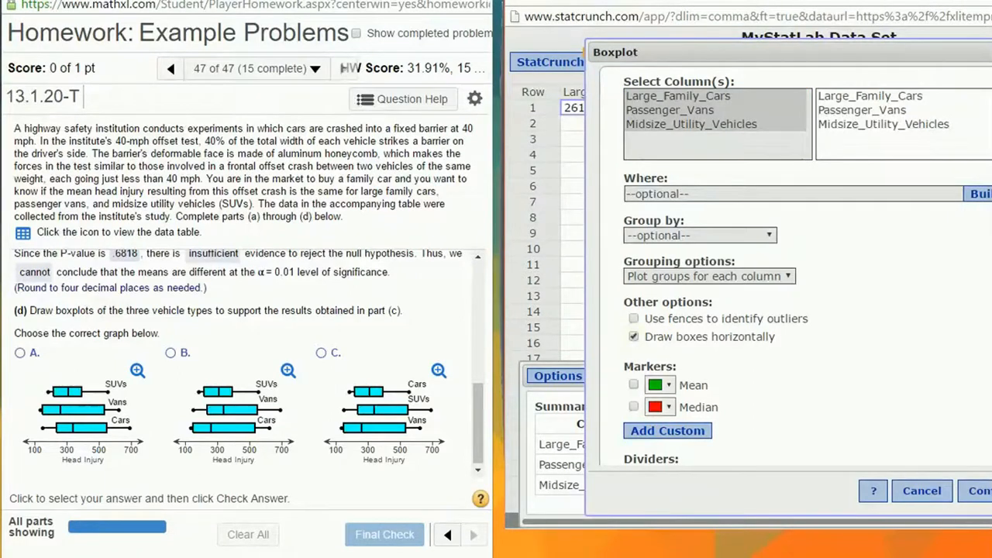
left_click(987, 490)
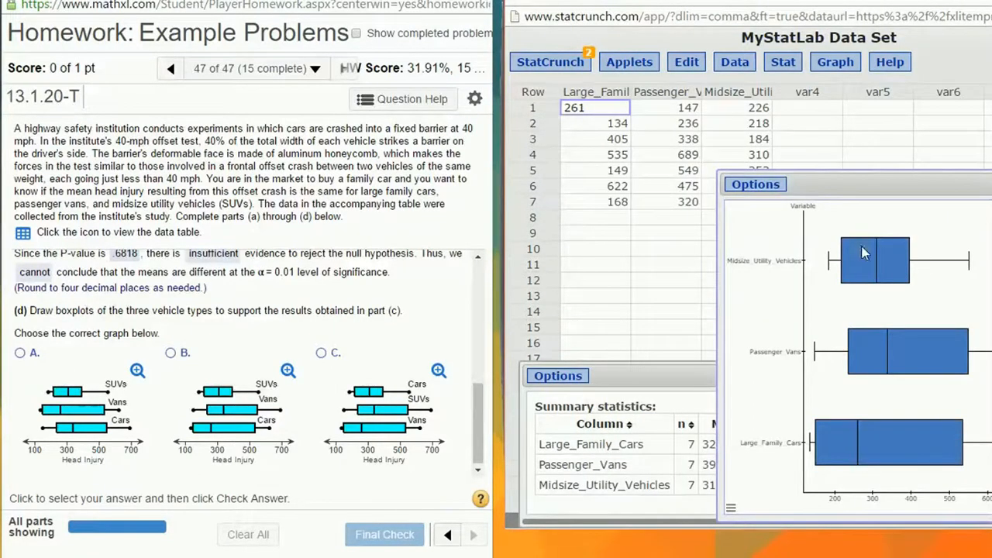
left_click_drag(822, 186, 831, 128)
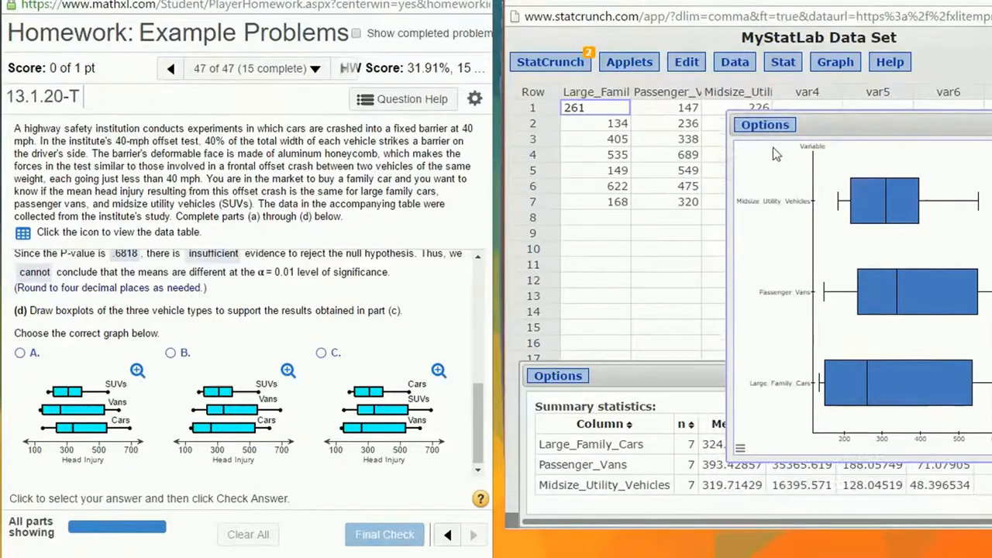
left_click_drag(728, 162, 554, 146)
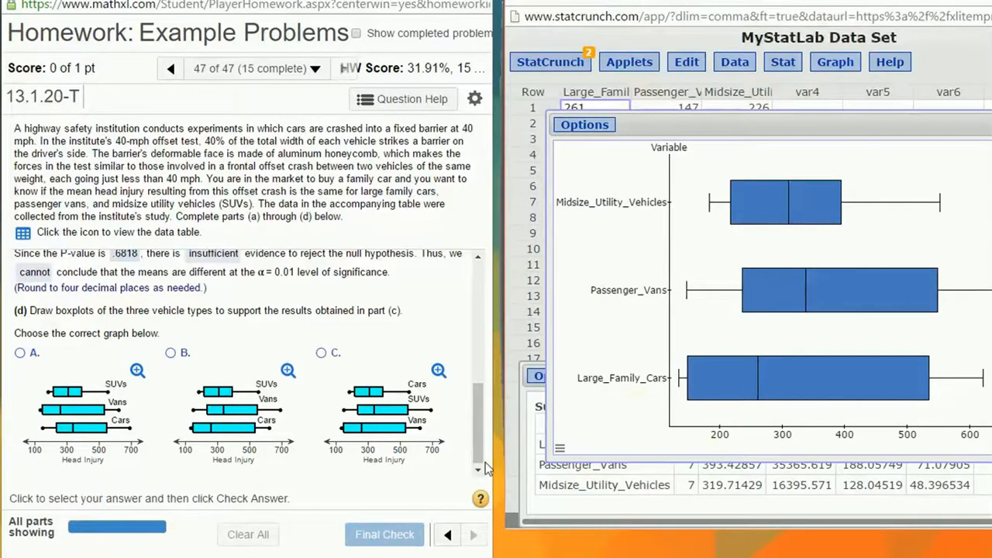
View graph B enlarged to compare it with the StatCrunch boxplots, then choose option B for part (d)
left_click(287, 371)
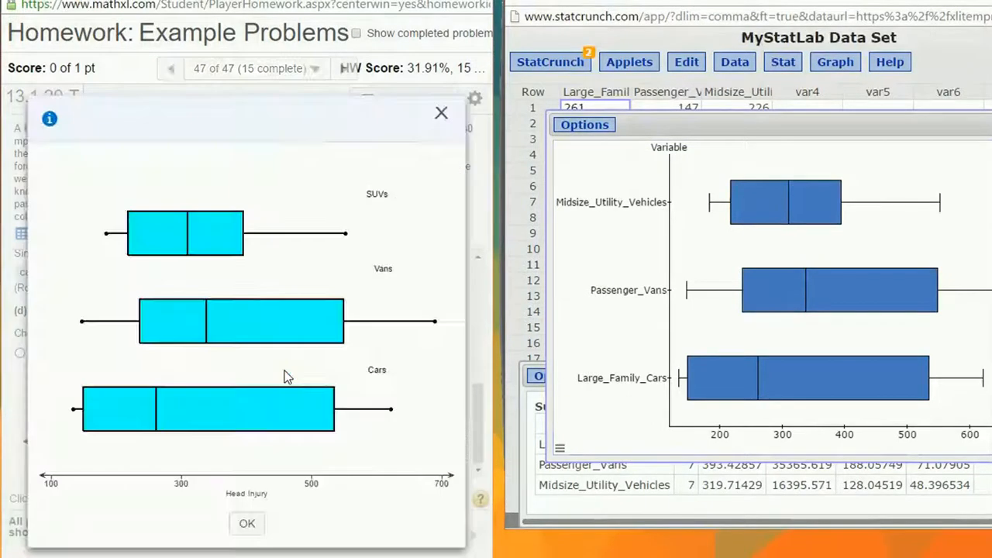
left_click(440, 112)
left_click(171, 353)
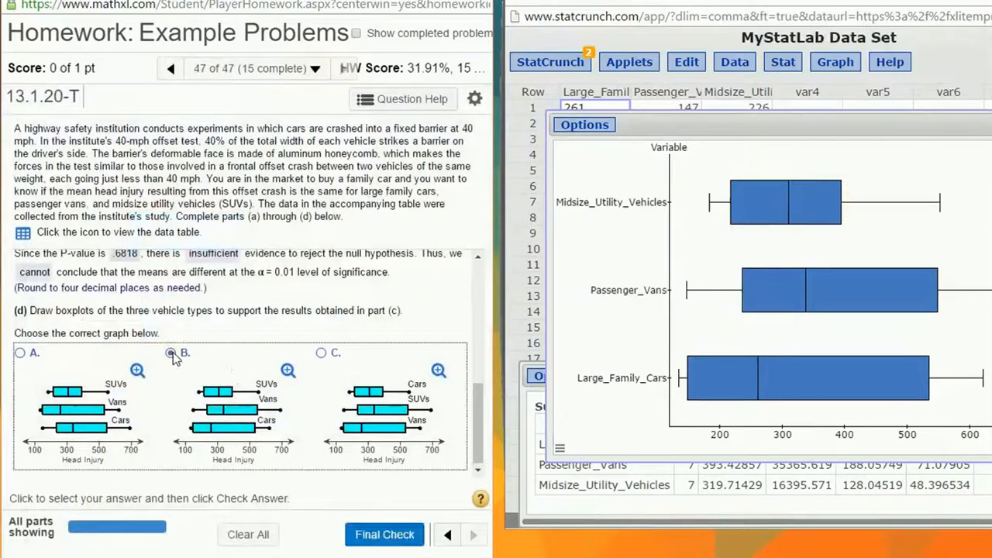